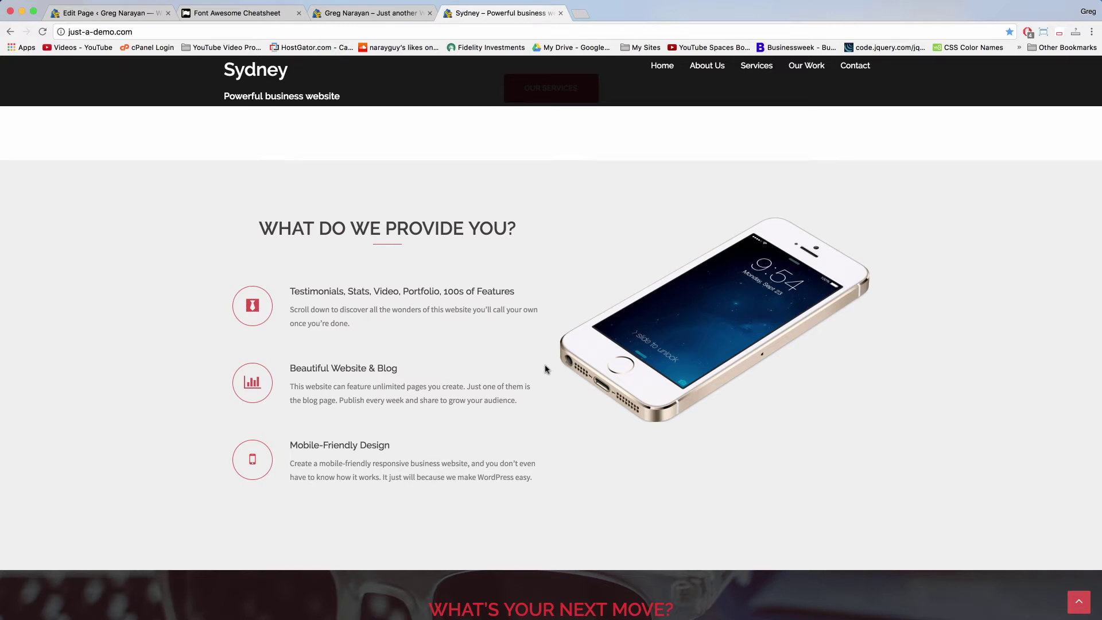
Scroll the demo front page to the 'What's your next move?' section, then return to the Front Page editor.
{"action": "scroll", "coordinate": [546, 368], "scroll_direction": "down", "scroll_amount": 5}
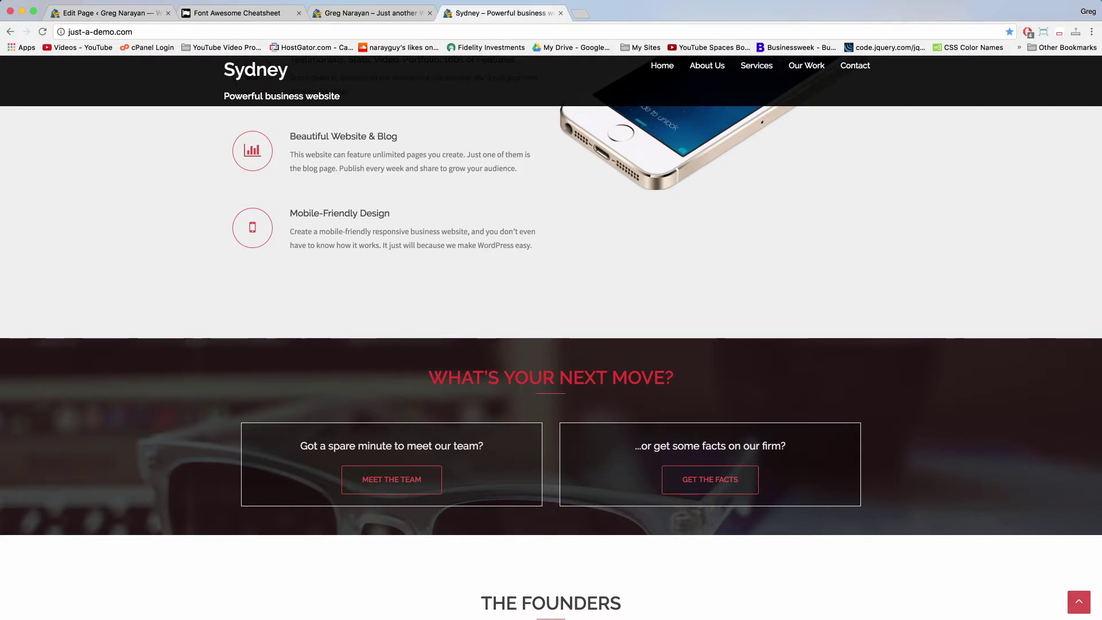
{"action": "left_click", "coordinate": [89, 13]}
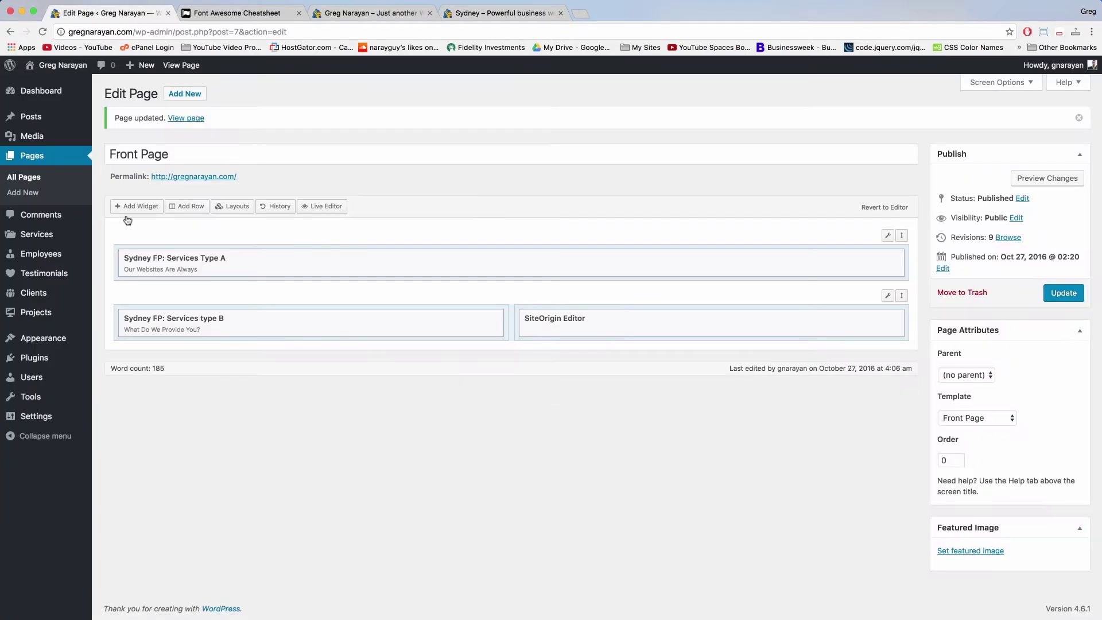
Insert a one-column row and drag it beneath the Services type B row.
{"action": "left_click", "coordinate": [189, 207]}
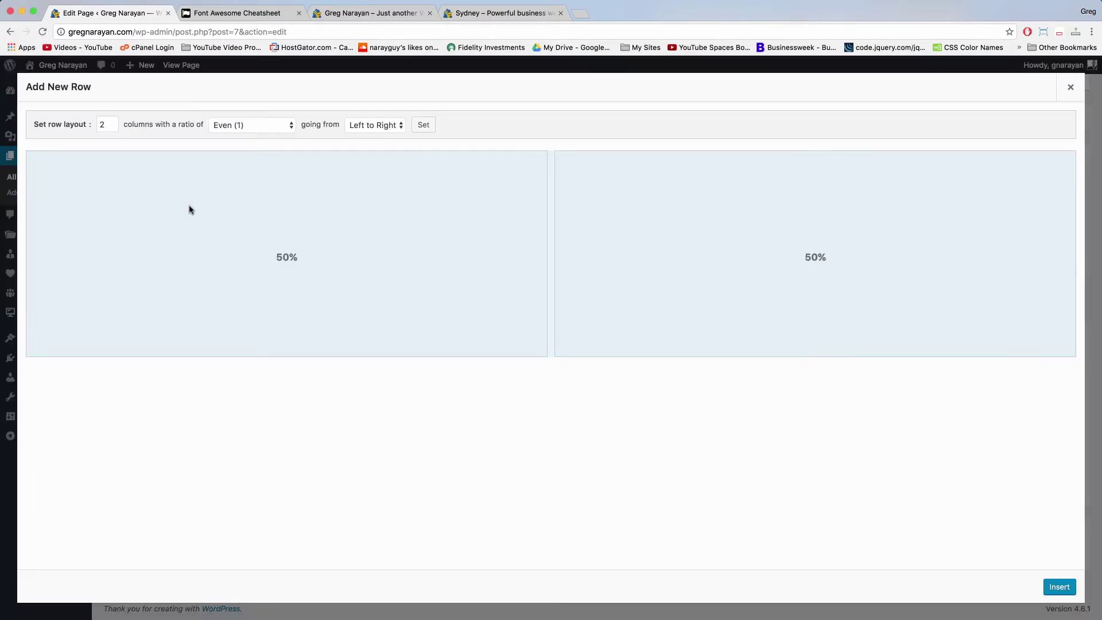
{"action": "left_click", "coordinate": [113, 127]}
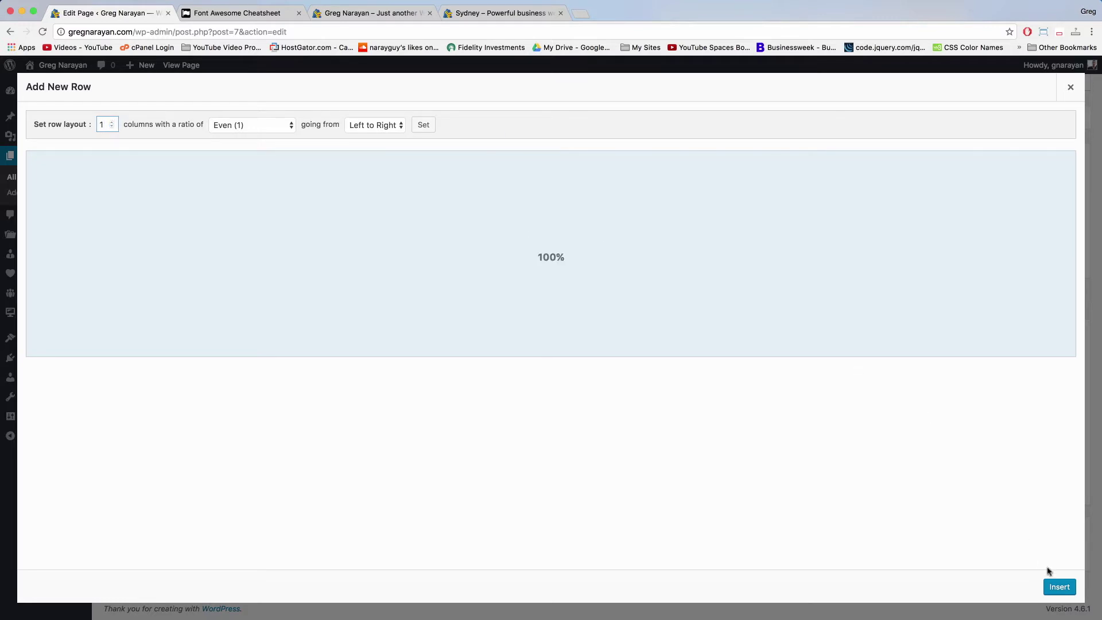
{"action": "left_click", "coordinate": [1060, 588]}
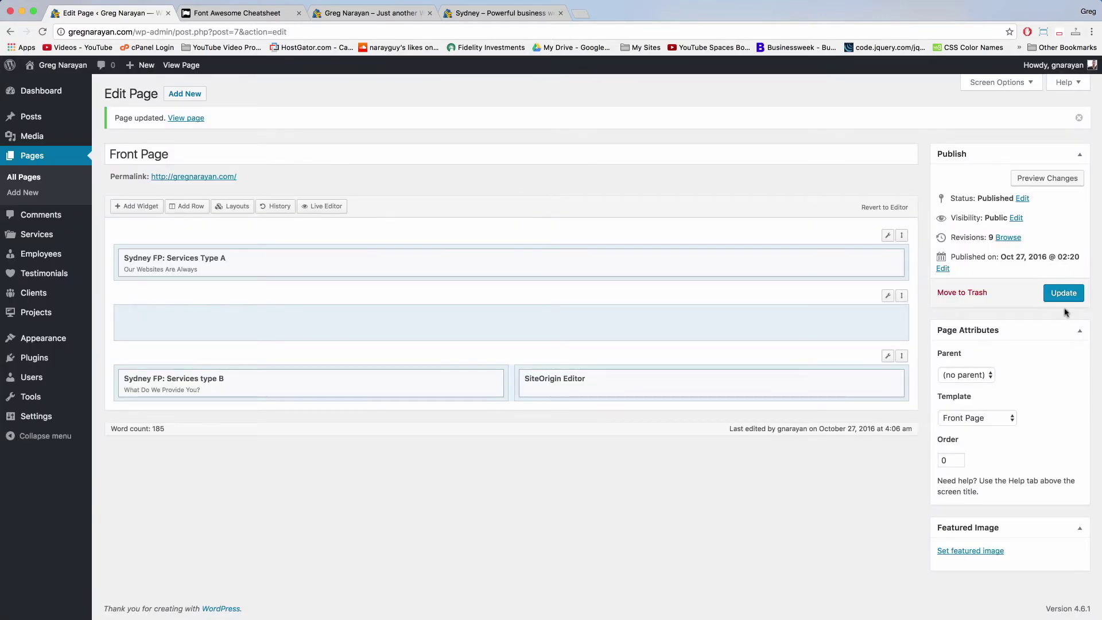
{"action": "mouse_move", "coordinate": [888, 296]}
{"action": "left_click_drag", "start_coordinate": [902, 294], "coordinate": [899, 351]}
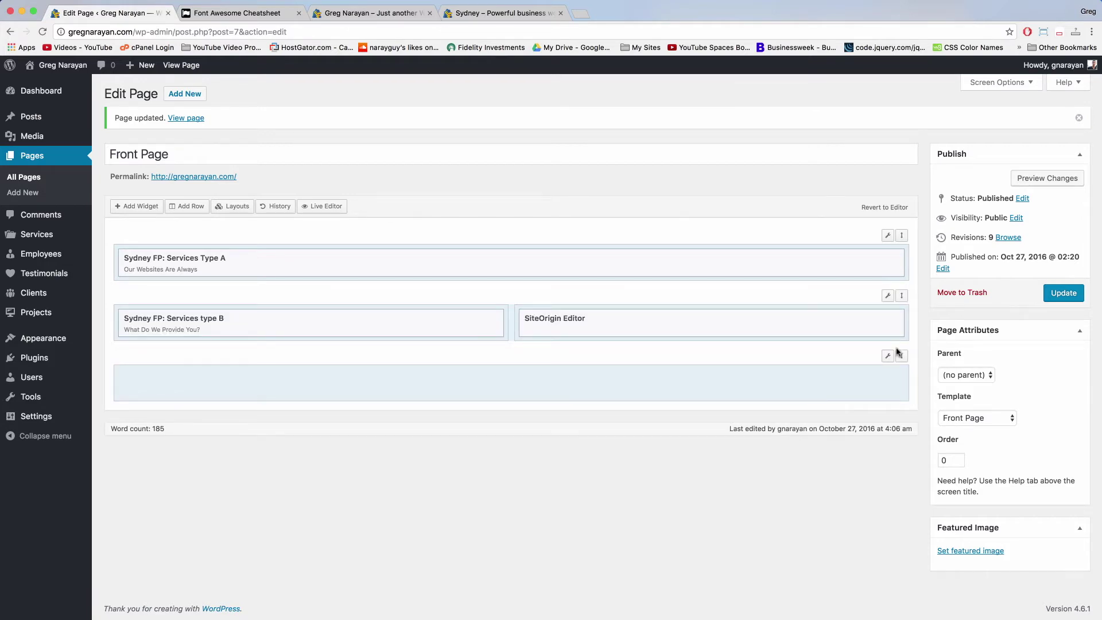
Place a Layout Builder widget in the empty bottom row.
{"action": "left_click", "coordinate": [714, 386]}
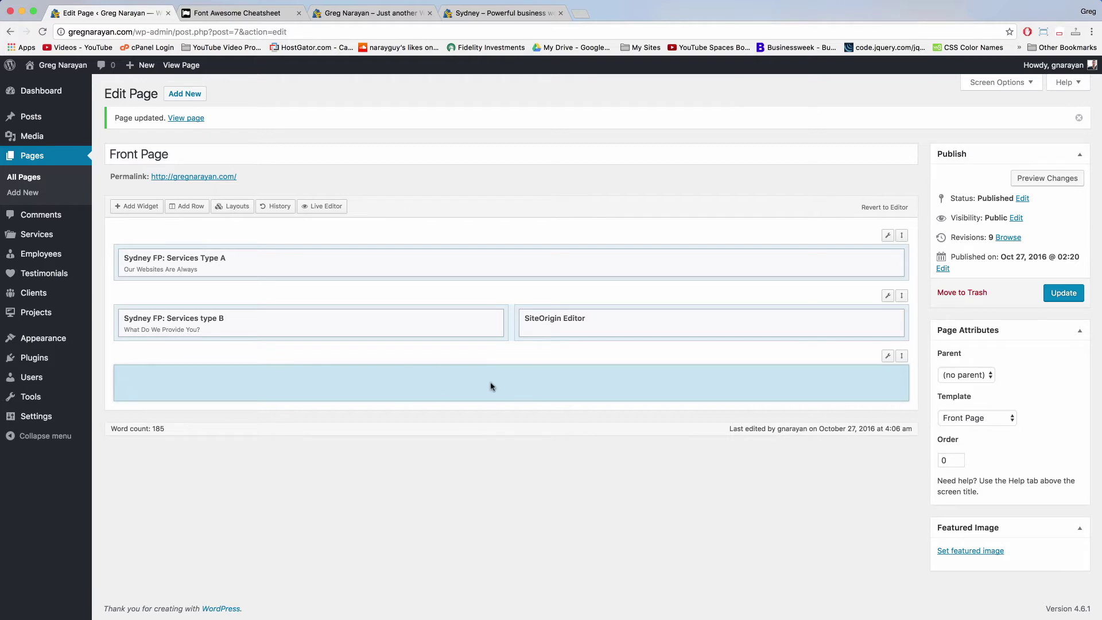
{"action": "left_click", "coordinate": [142, 208]}
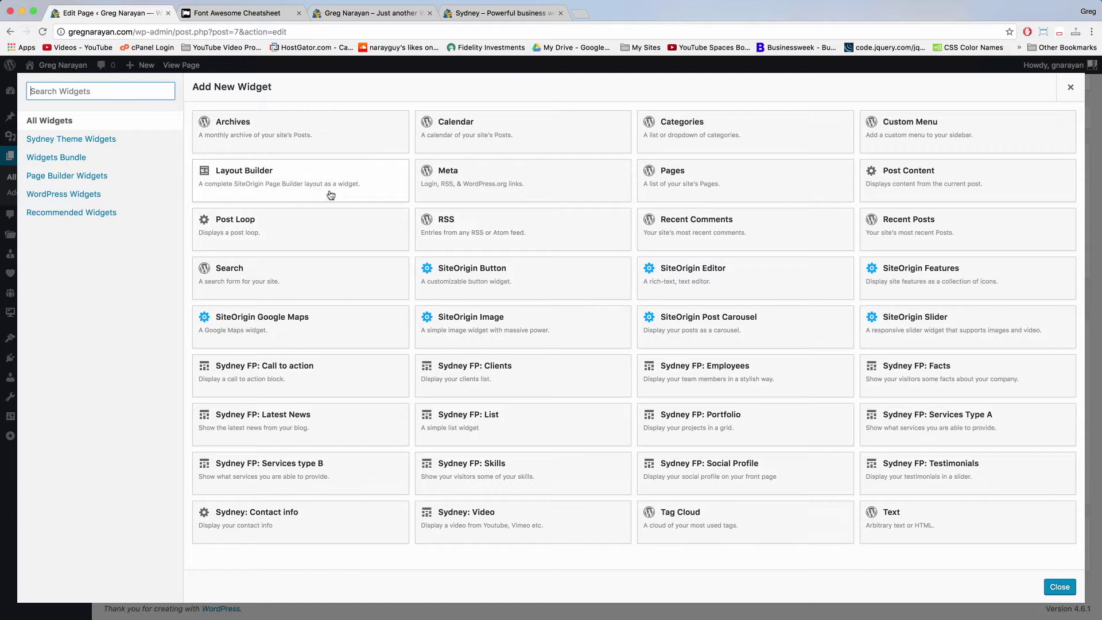
{"action": "left_click", "coordinate": [307, 183]}
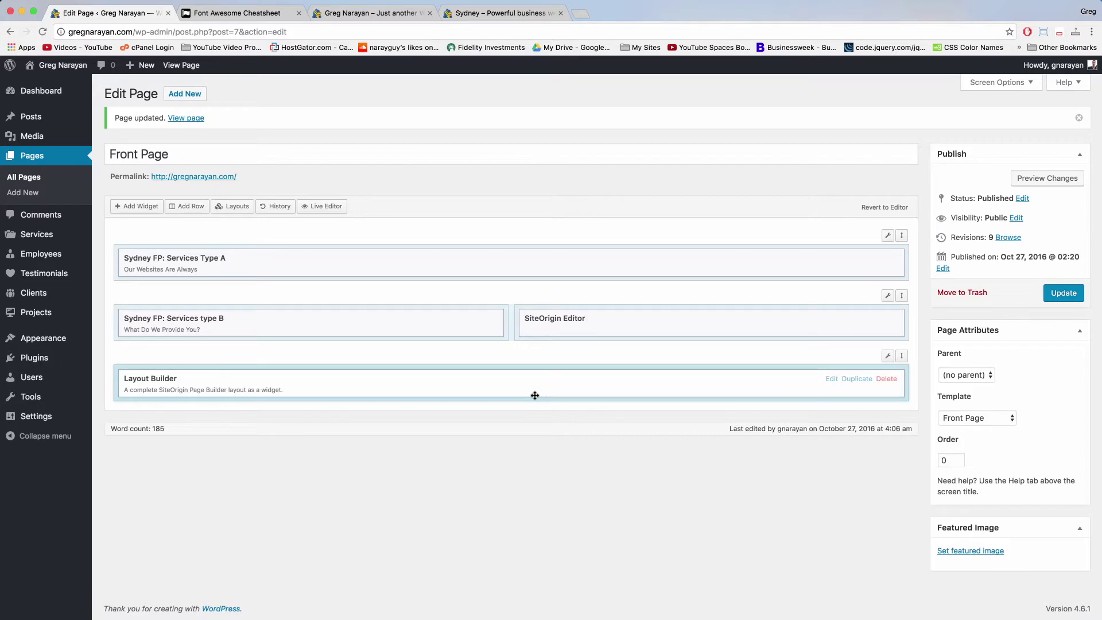
Inside the Layout Builder, add a two-column row and a one-column row, moving the one-column row on top.
{"action": "left_click", "coordinate": [493, 382]}
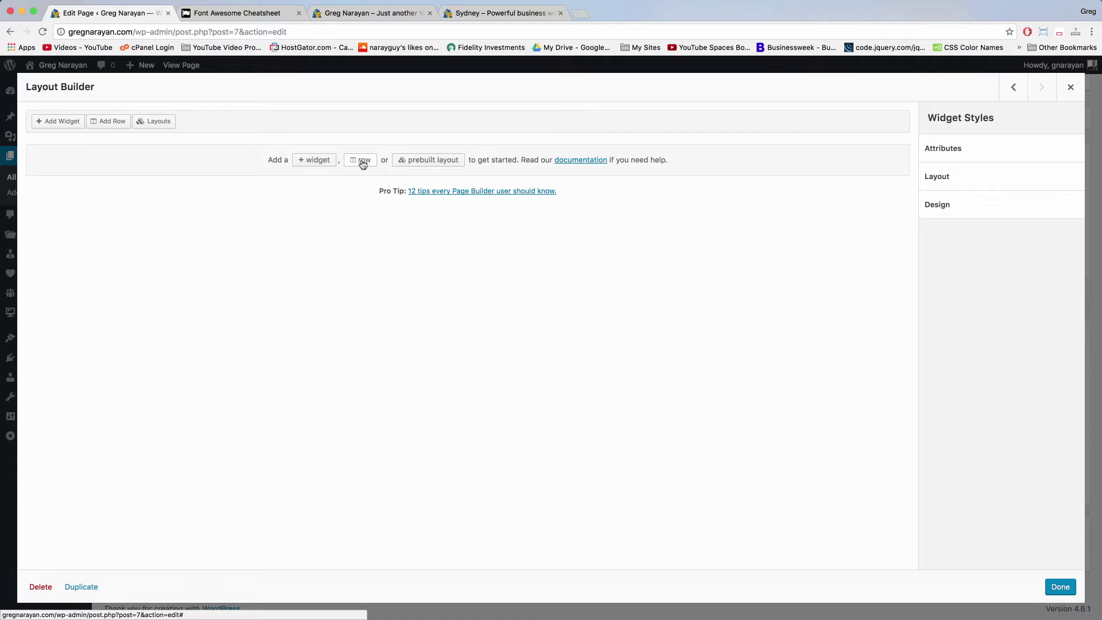
{"action": "left_click", "coordinate": [114, 130]}
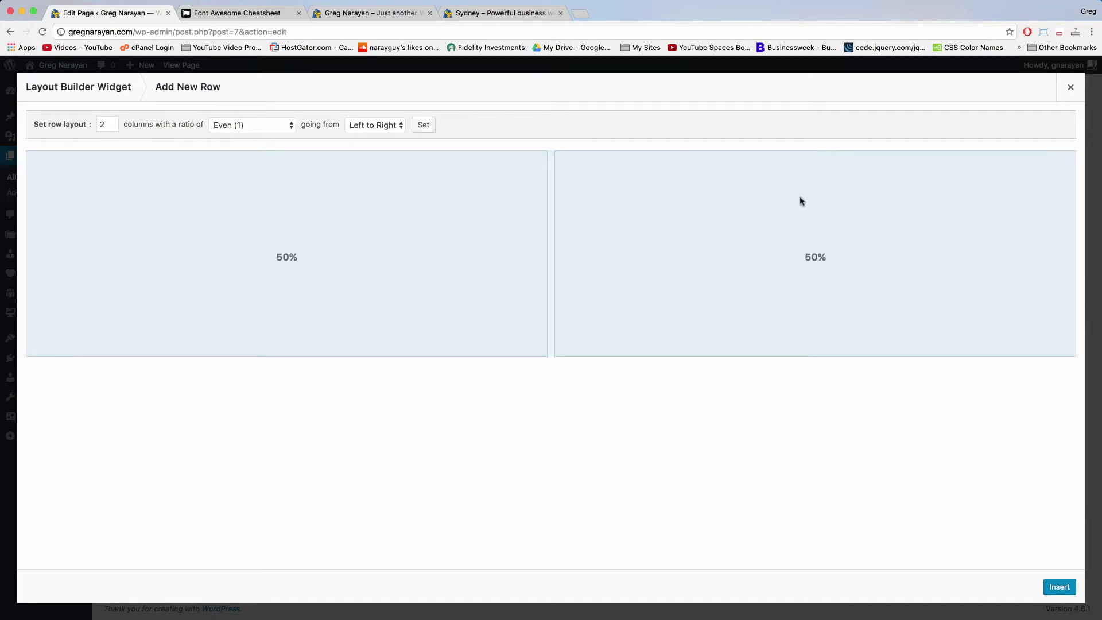
{"action": "left_click", "coordinate": [1050, 590]}
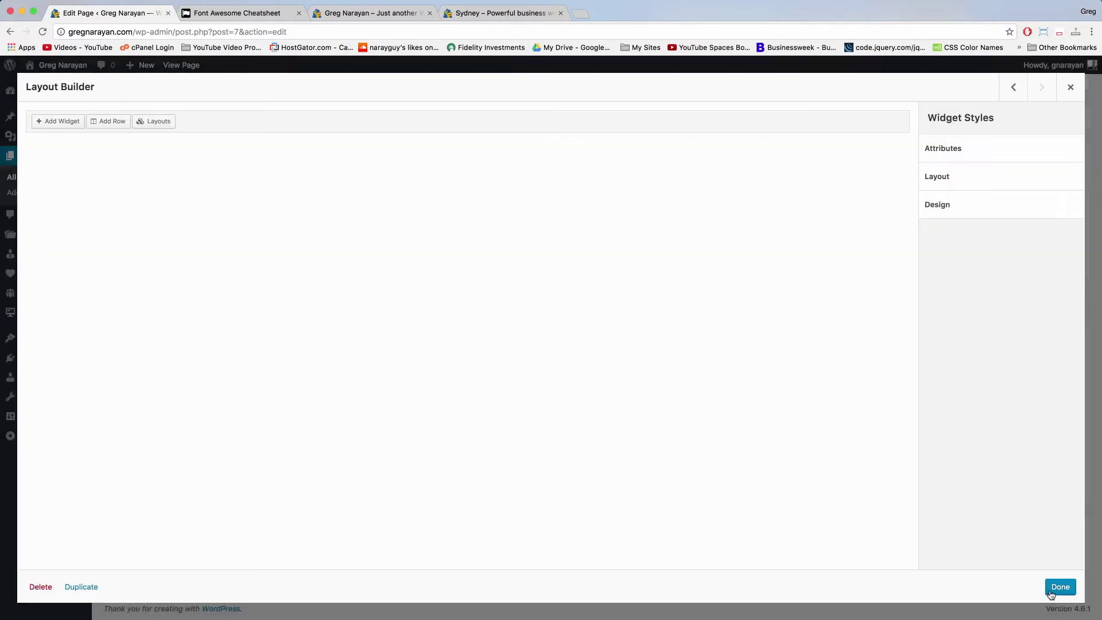
{"action": "left_click", "coordinate": [111, 121]}
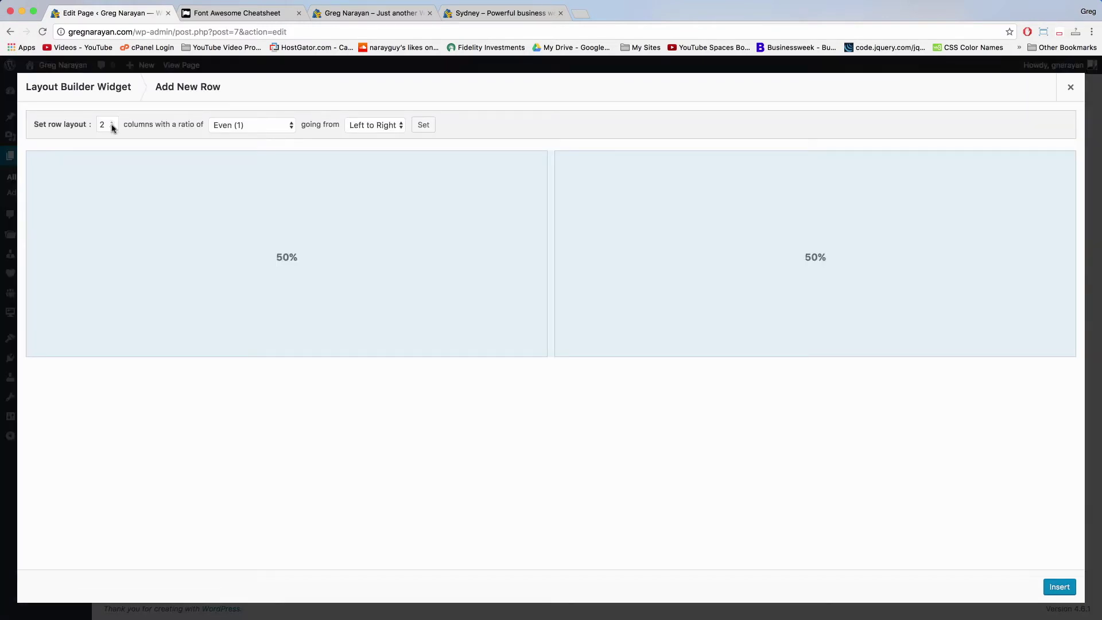
{"action": "left_click", "coordinate": [112, 128]}
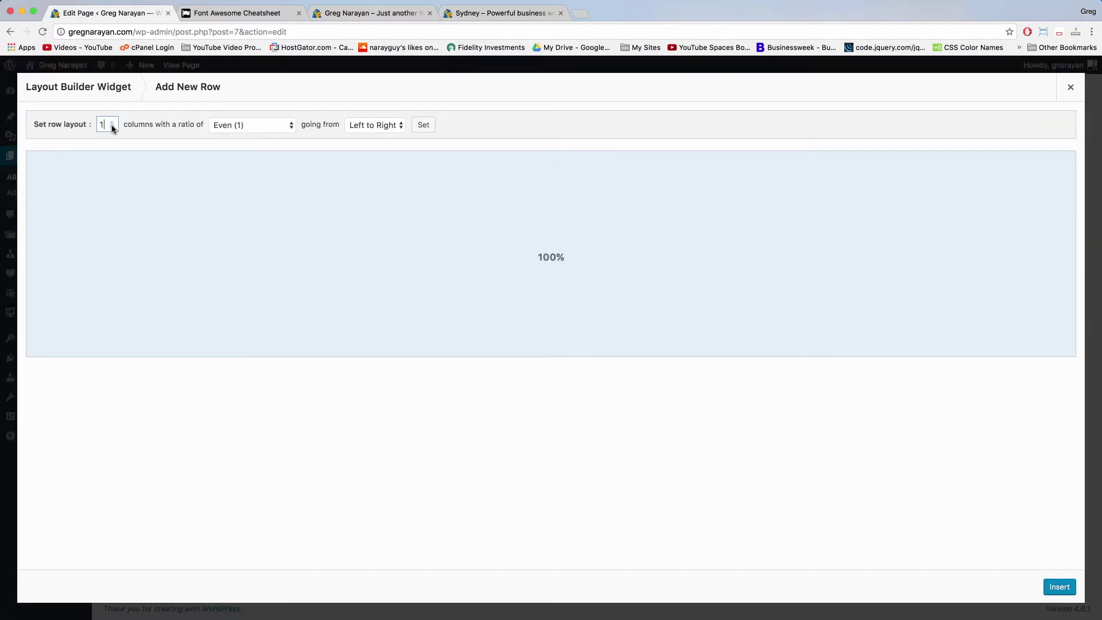
{"action": "left_click", "coordinate": [1055, 587]}
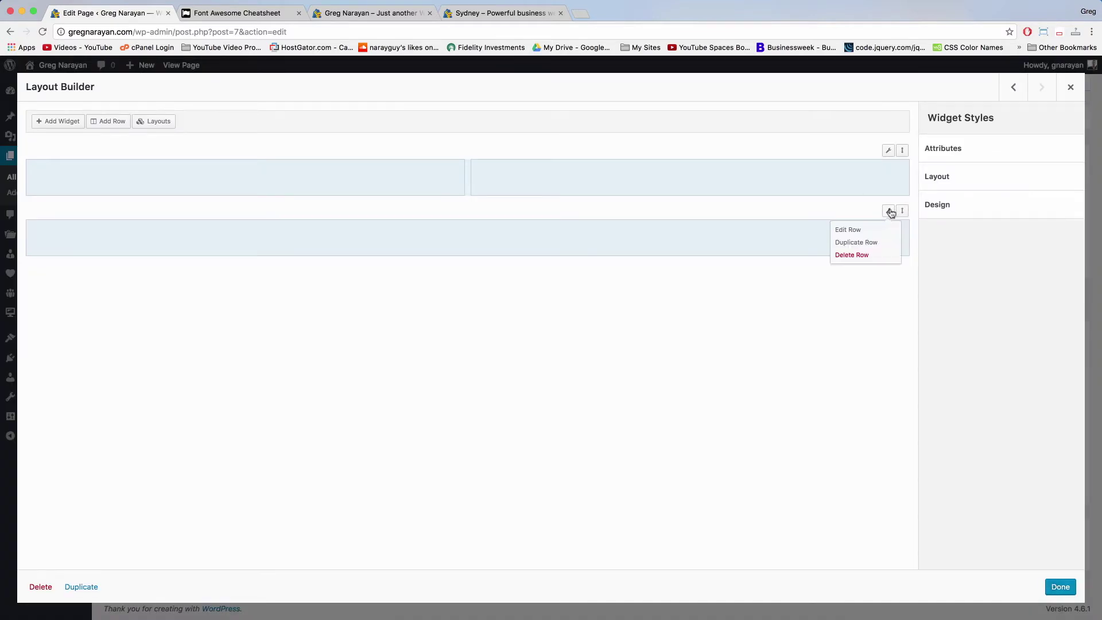
{"action": "left_click_drag", "start_coordinate": [903, 208], "coordinate": [907, 146]}
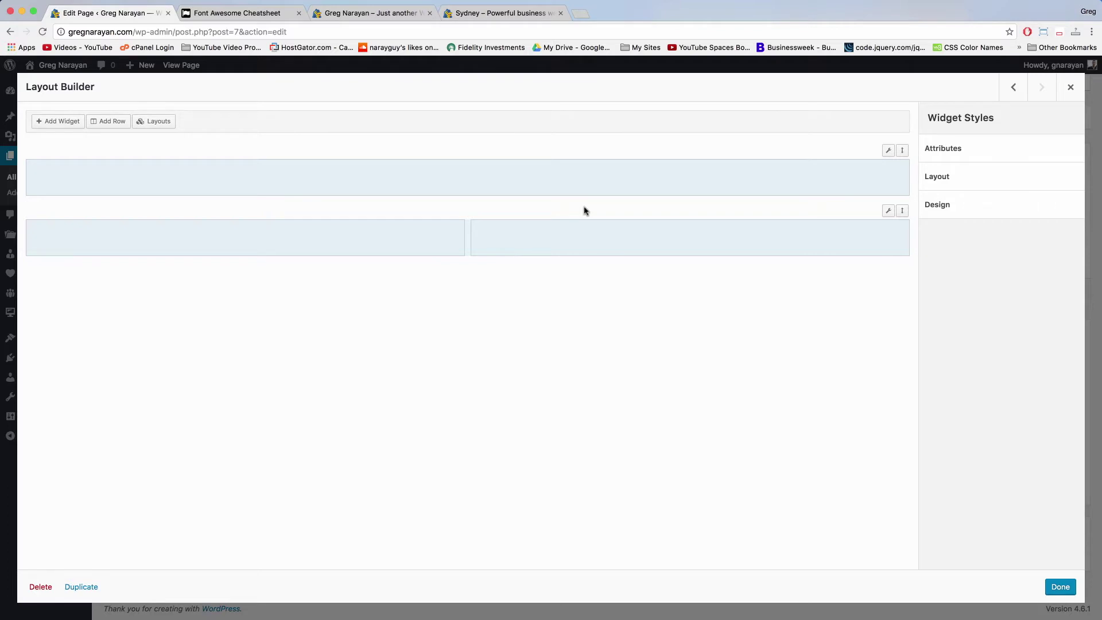
Put a Text widget in the top row titled 'what's your next move'.
{"action": "left_click", "coordinate": [456, 172]}
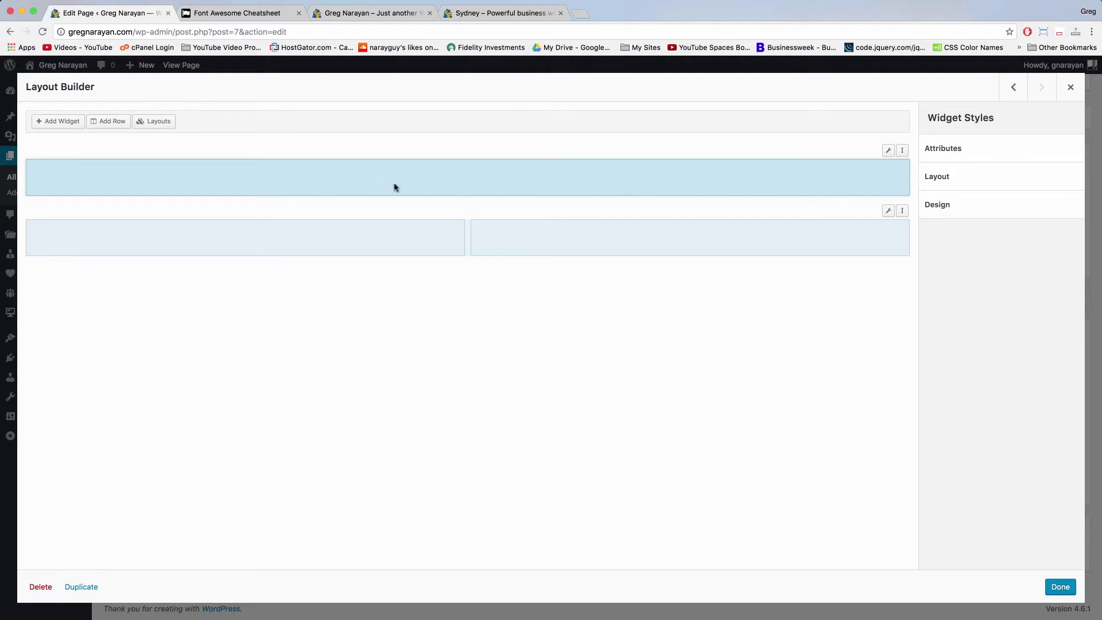
{"action": "left_click", "coordinate": [71, 122]}
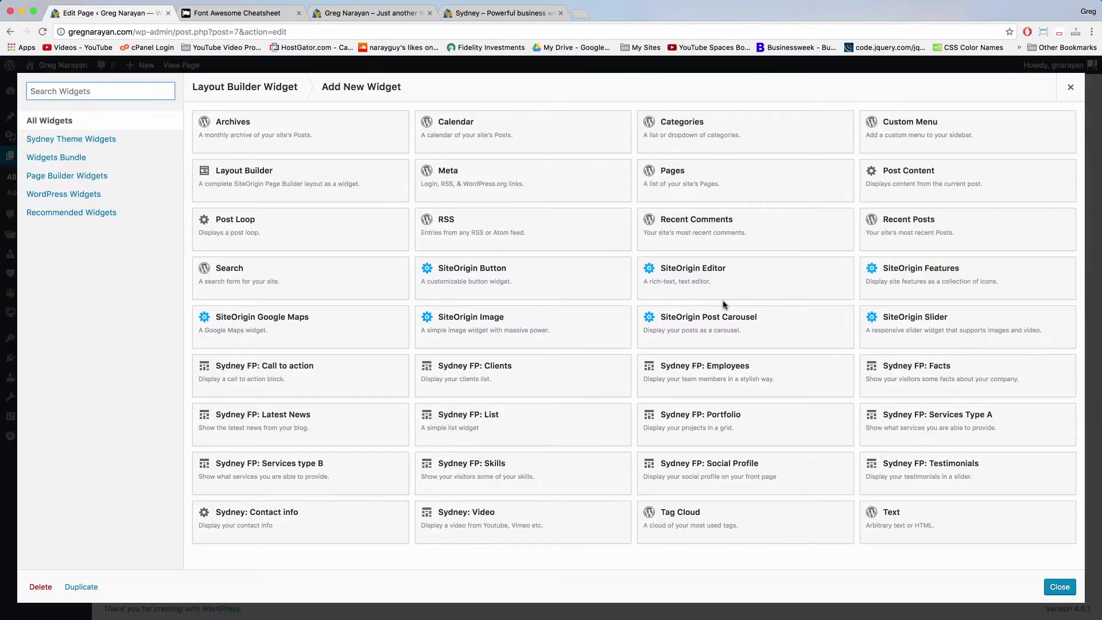
{"action": "left_click", "coordinate": [923, 520]}
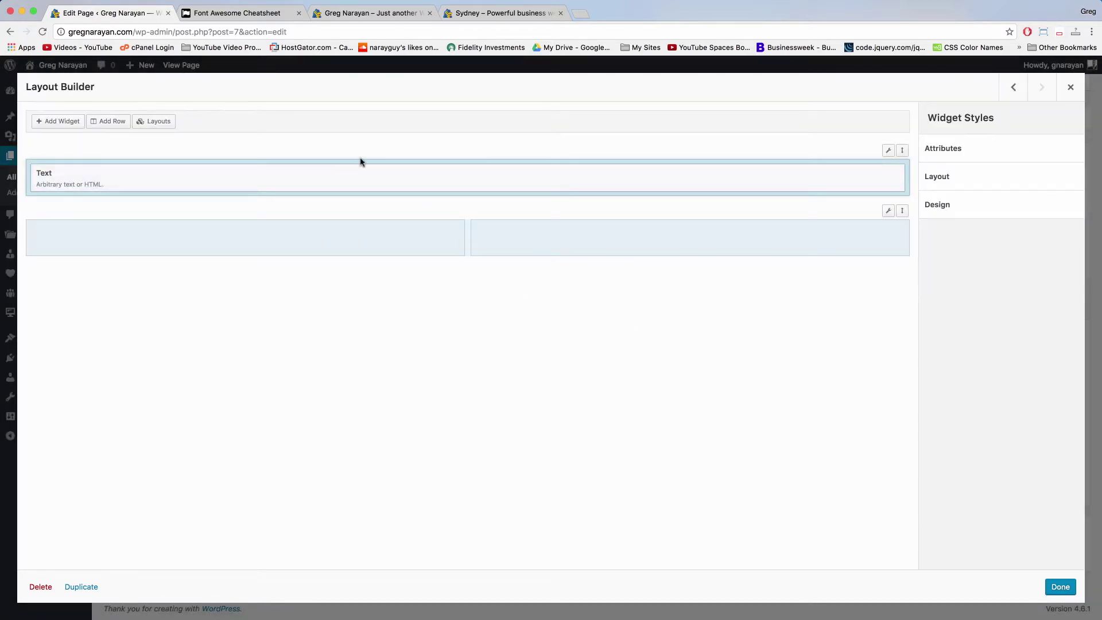
{"action": "left_click", "coordinate": [447, 173]}
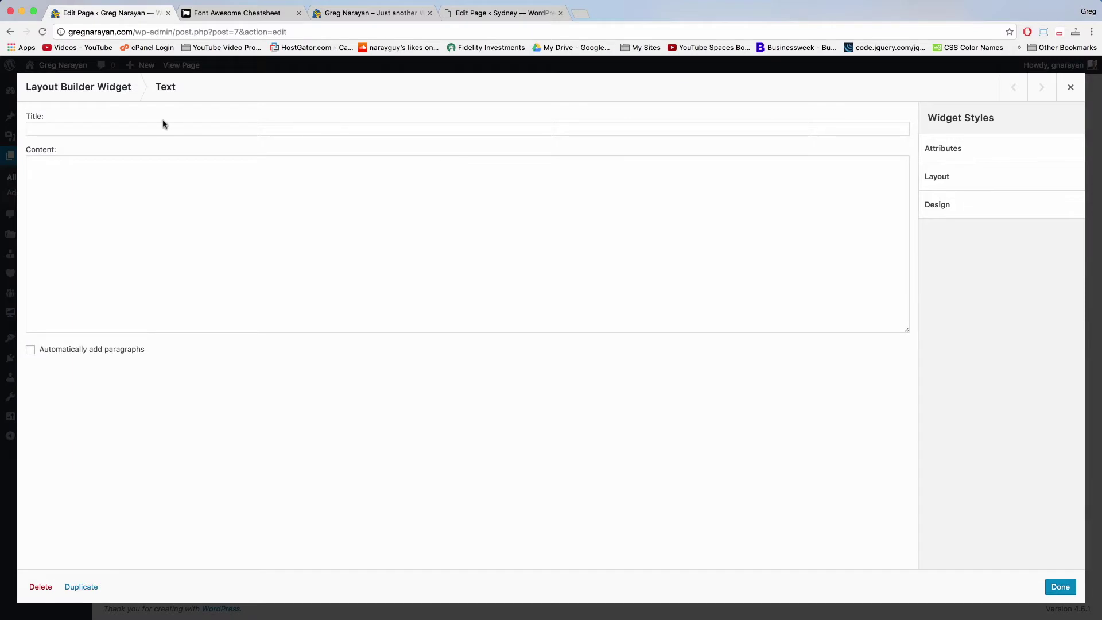
{"action": "left_click", "coordinate": [132, 127]}
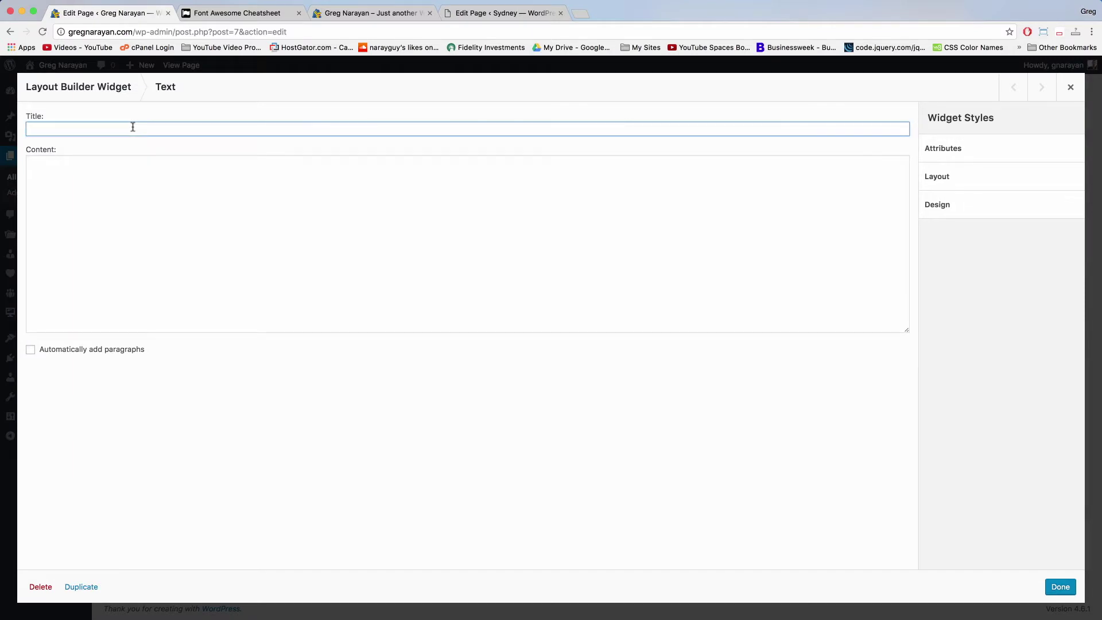
{"action": "type", "text": "what's your next move?"}
{"action": "left_click", "coordinate": [74, 189]}
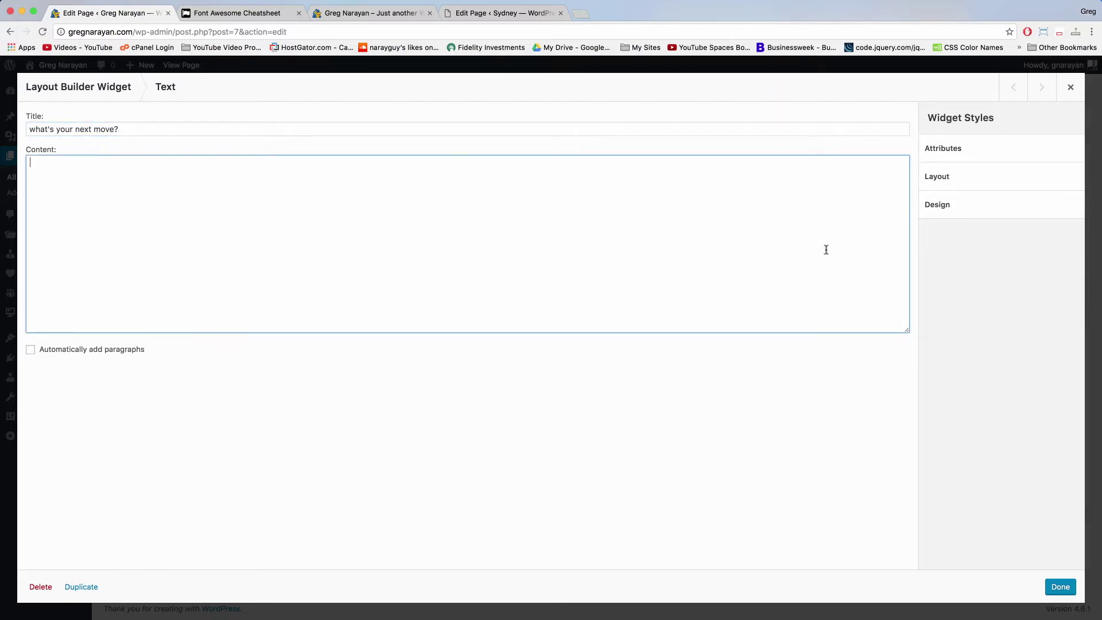
{"action": "left_click", "coordinate": [1060, 586]}
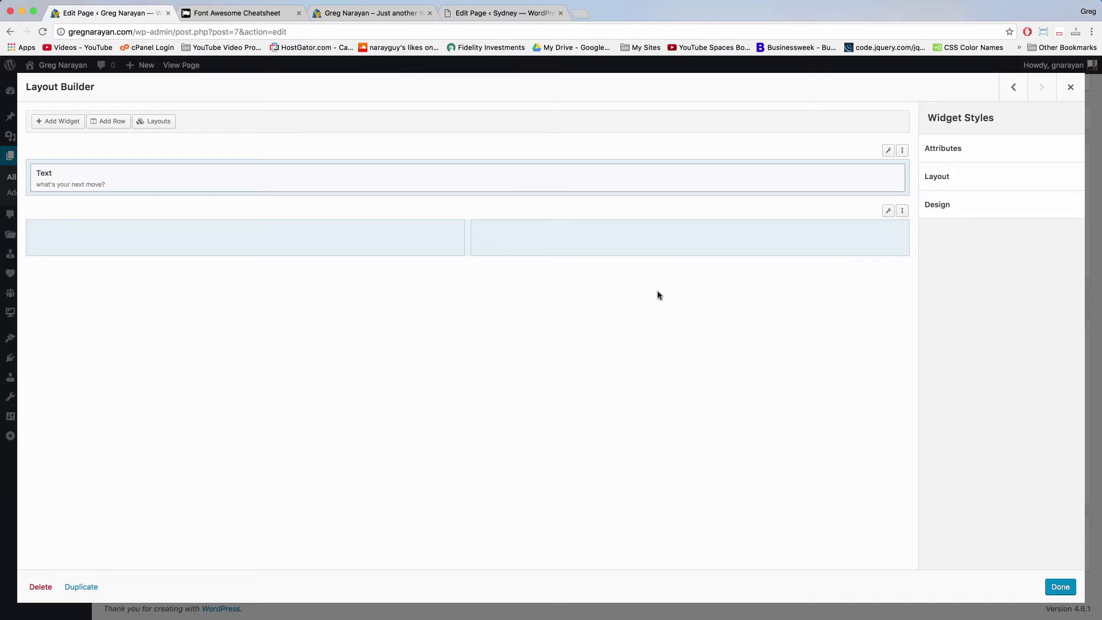
Add a Sydney FP: Call to action widget to the left column and open its settings.
{"action": "left_click", "coordinate": [351, 238]}
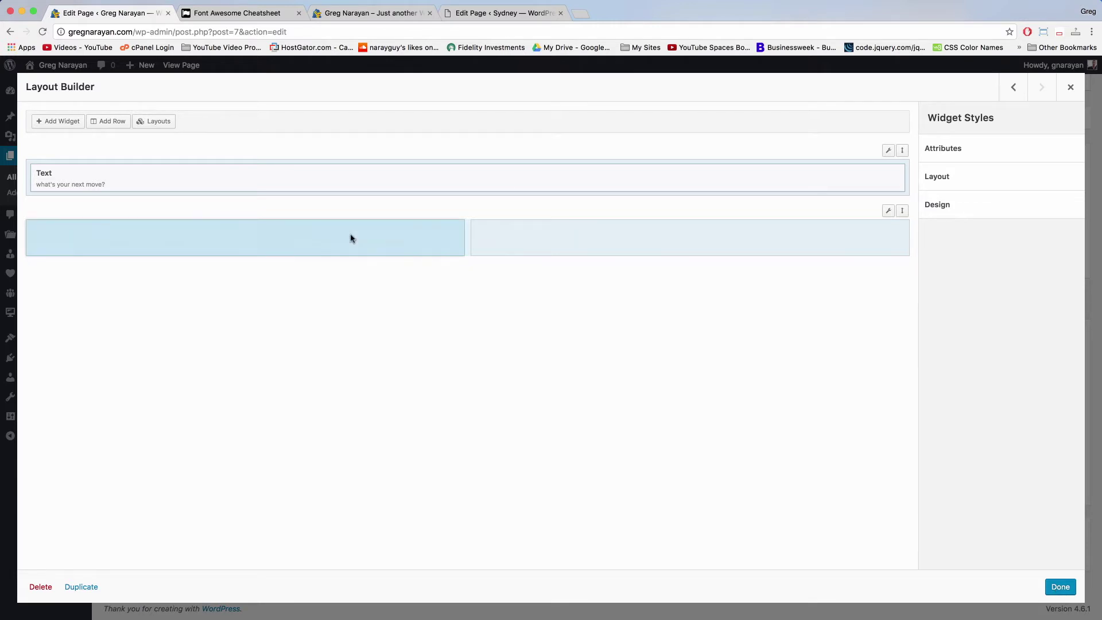
{"action": "left_click", "coordinate": [63, 123]}
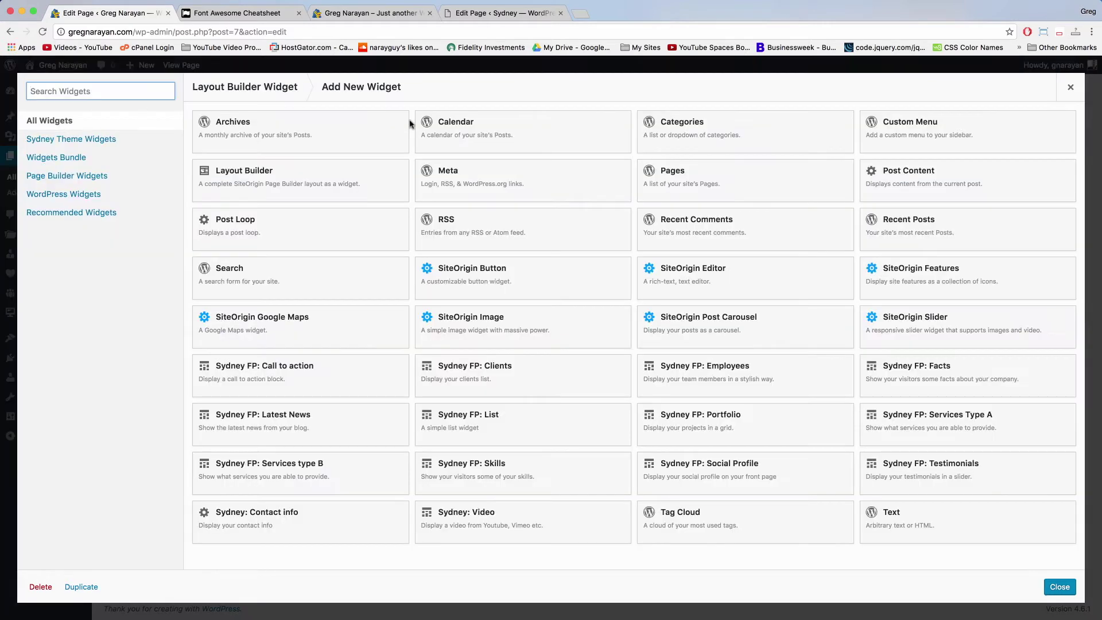
{"action": "left_click", "coordinate": [334, 374]}
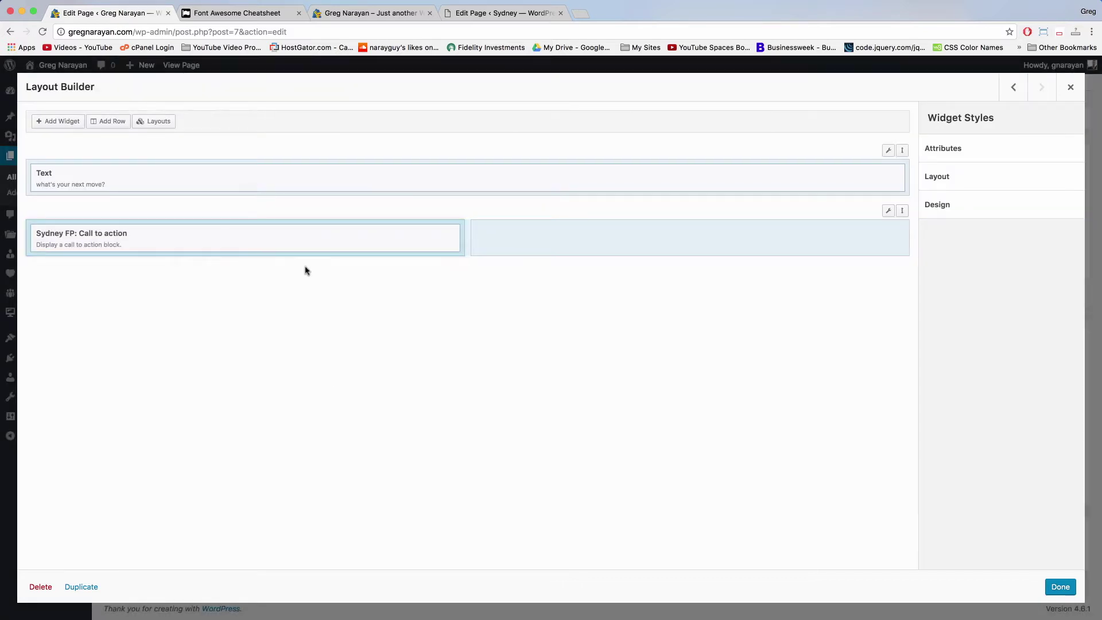
{"action": "left_click", "coordinate": [249, 234]}
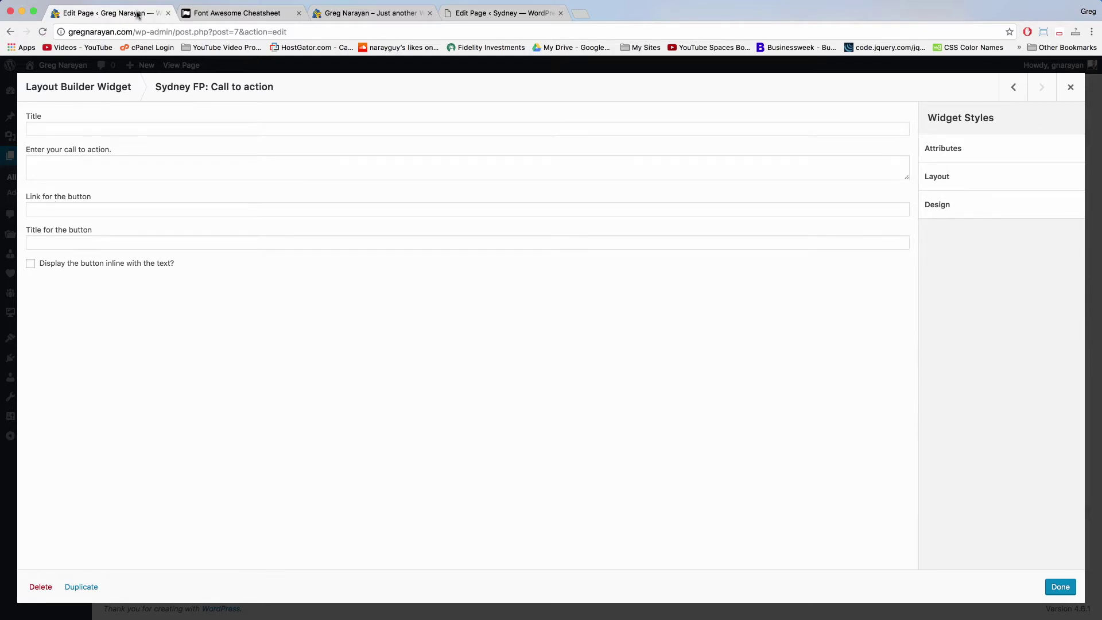
Copy the demo's call-to-action text and paste 'Got a spare minute to meet our team?' into the widget.
{"action": "left_click", "coordinate": [496, 17]}
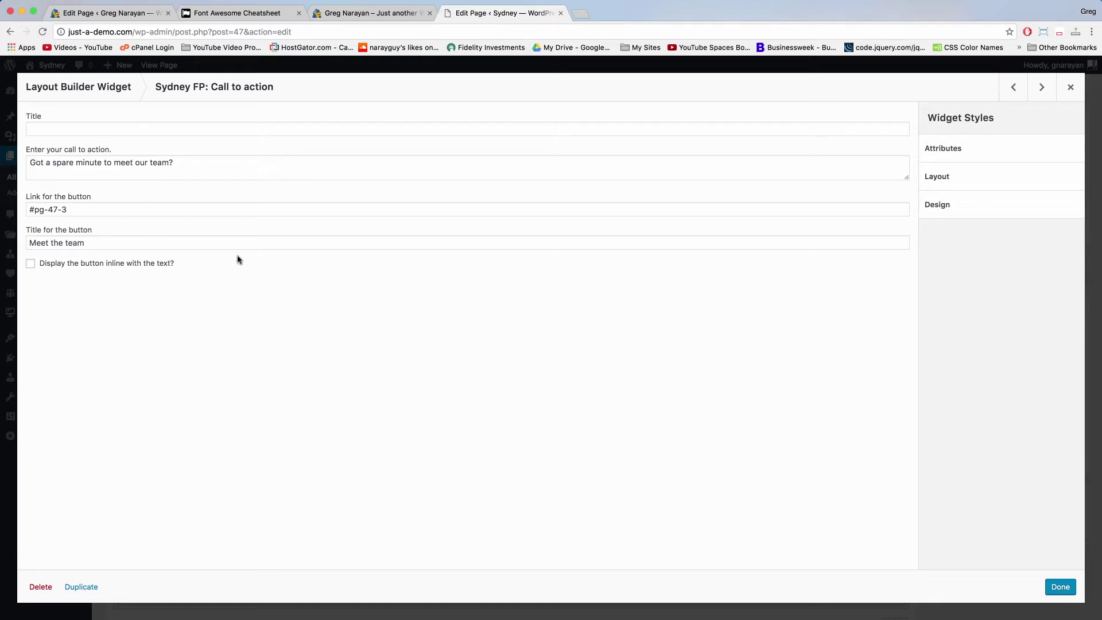
{"action": "left_click", "coordinate": [97, 204]}
{"action": "left_click_drag", "start_coordinate": [182, 162], "coordinate": [30, 162]}
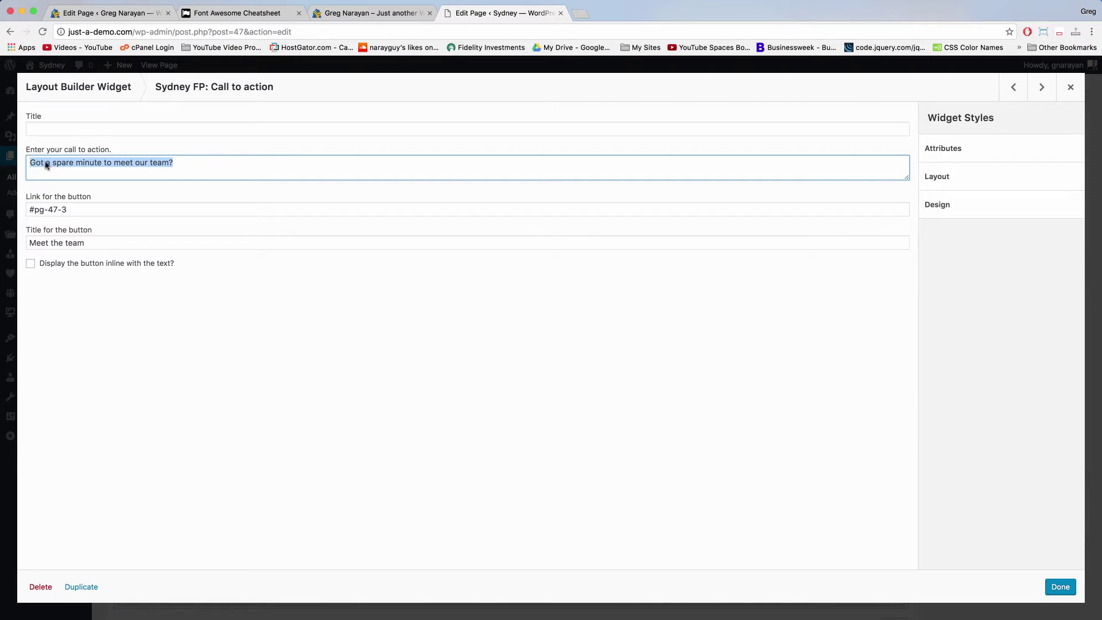
{"action": "right_click", "coordinate": [46, 162]}
{"action": "left_click", "coordinate": [81, 225]}
{"action": "left_click", "coordinate": [121, 13]}
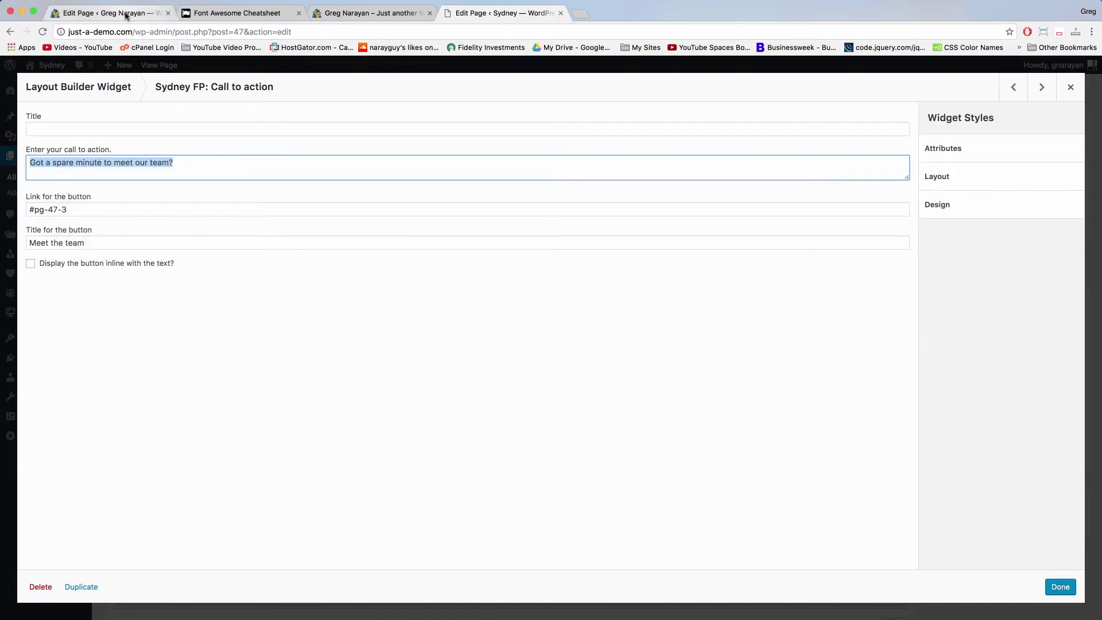
{"action": "left_click", "coordinate": [88, 164]}
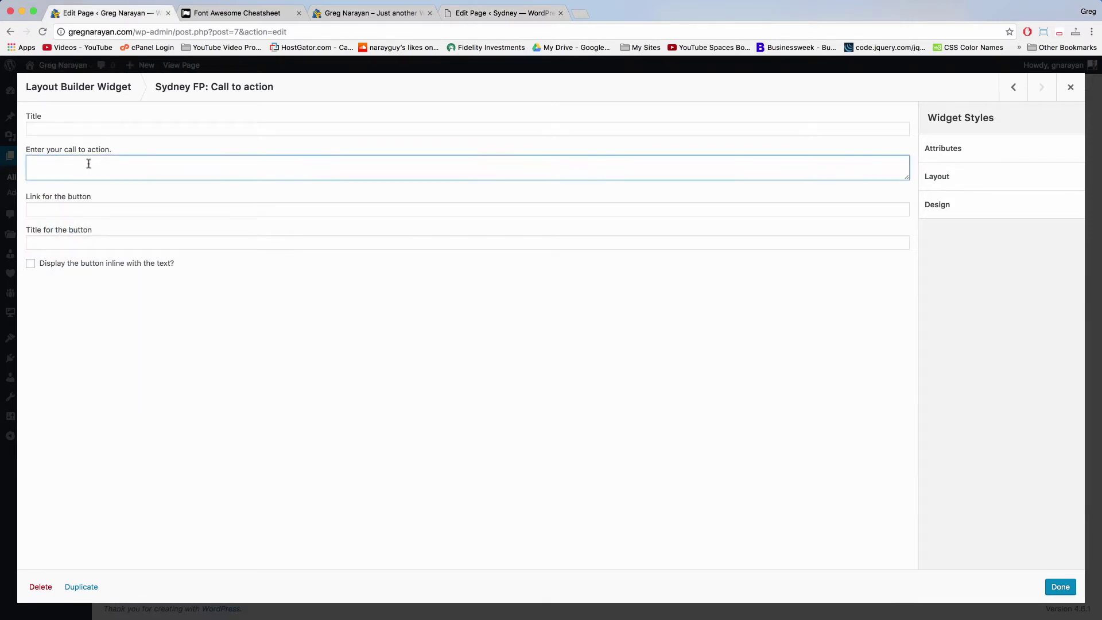
{"action": "key", "text": "cmd+v"}
Set the button title to 'Meet the team'.
{"action": "left_click", "coordinate": [57, 241]}
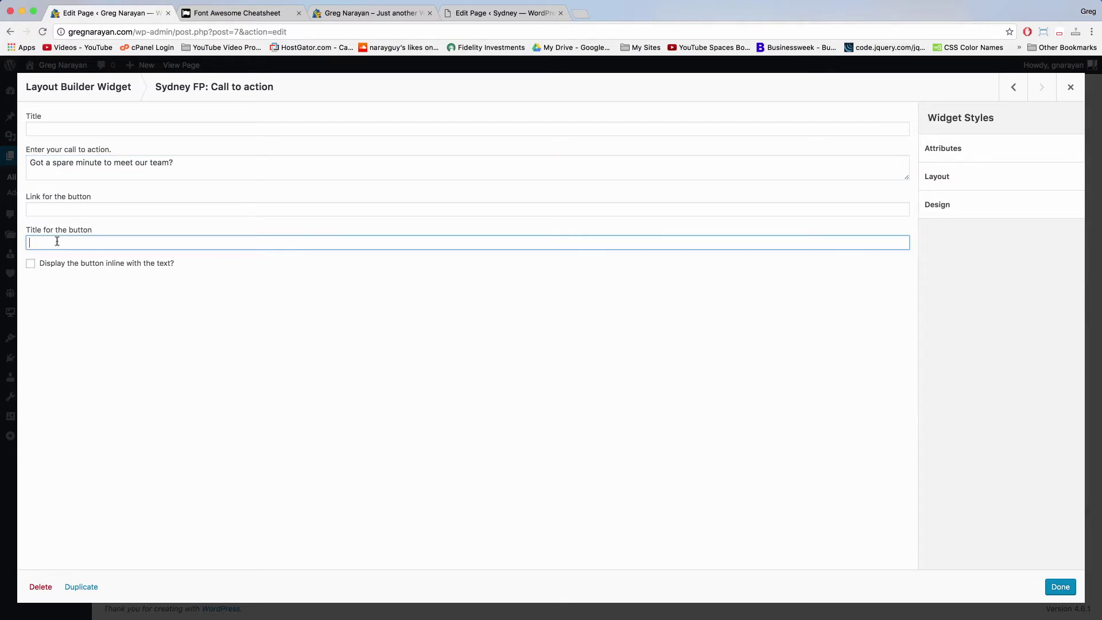
{"action": "key", "text": "super+4"}
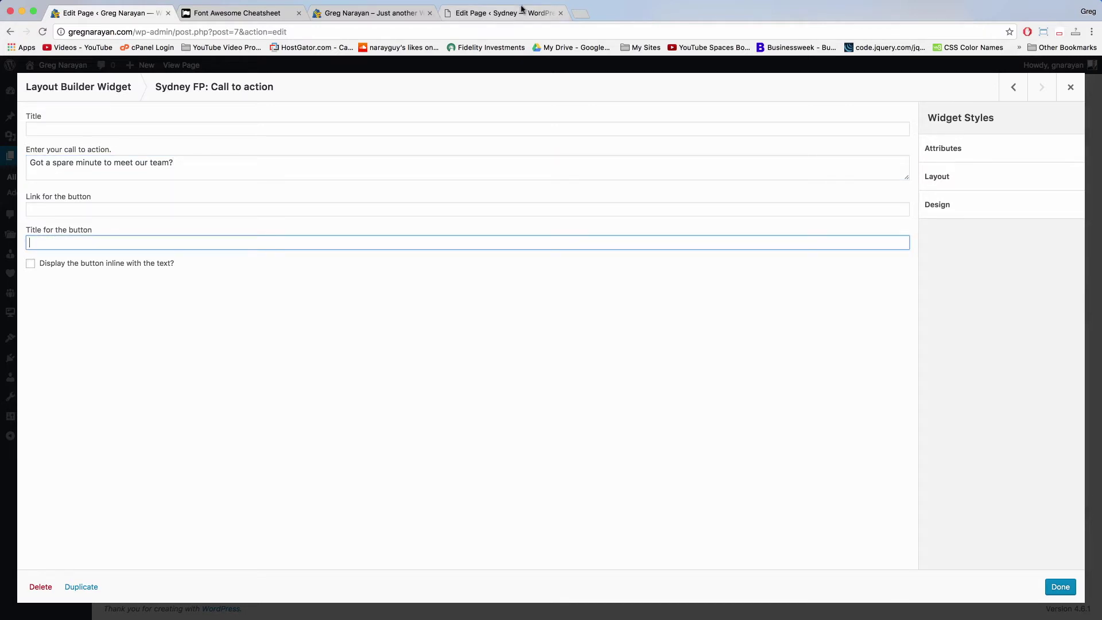
{"action": "key", "text": "super+1"}
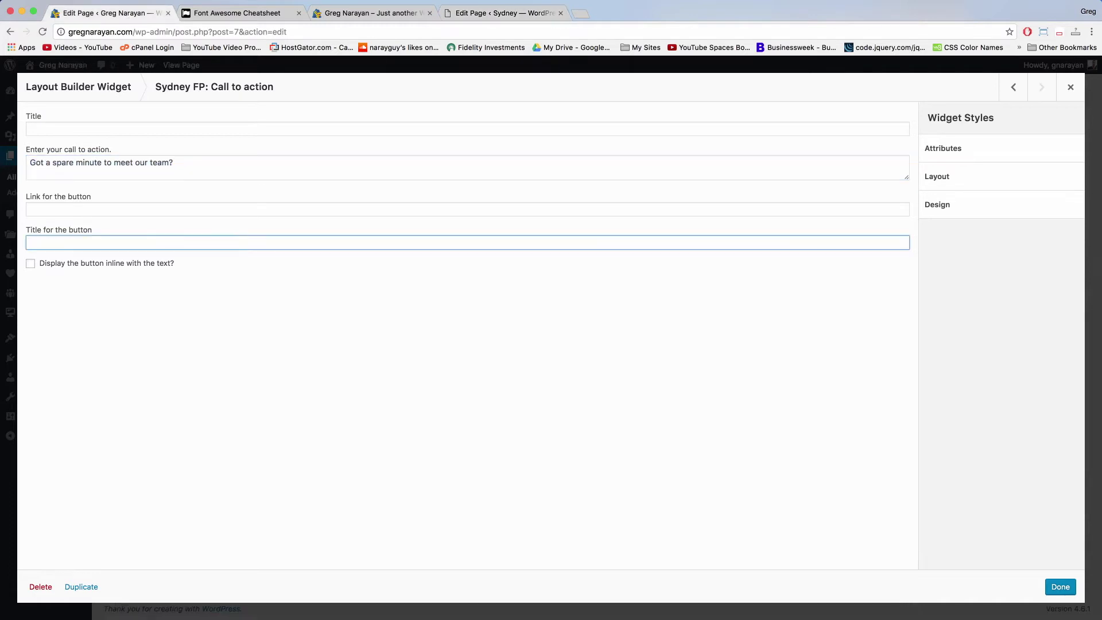
{"action": "type", "text": "Meet the team"}
Set the button link to '#pg-7-3', using post ID 7 from the address bar.
{"action": "left_click", "coordinate": [51, 209]}
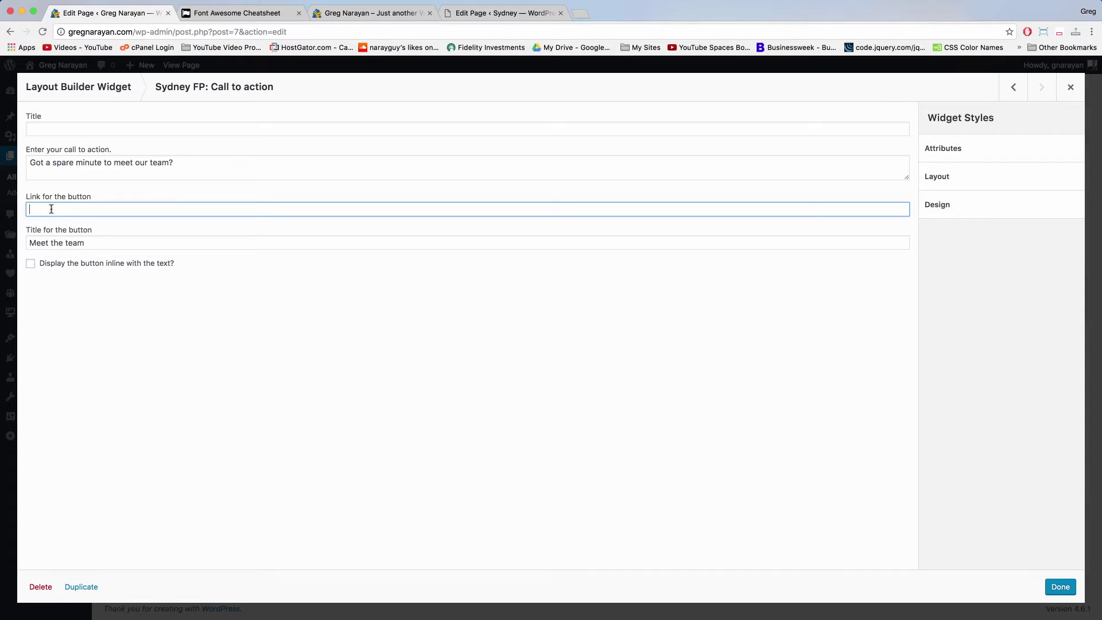
{"action": "type", "text": "#pg-"}
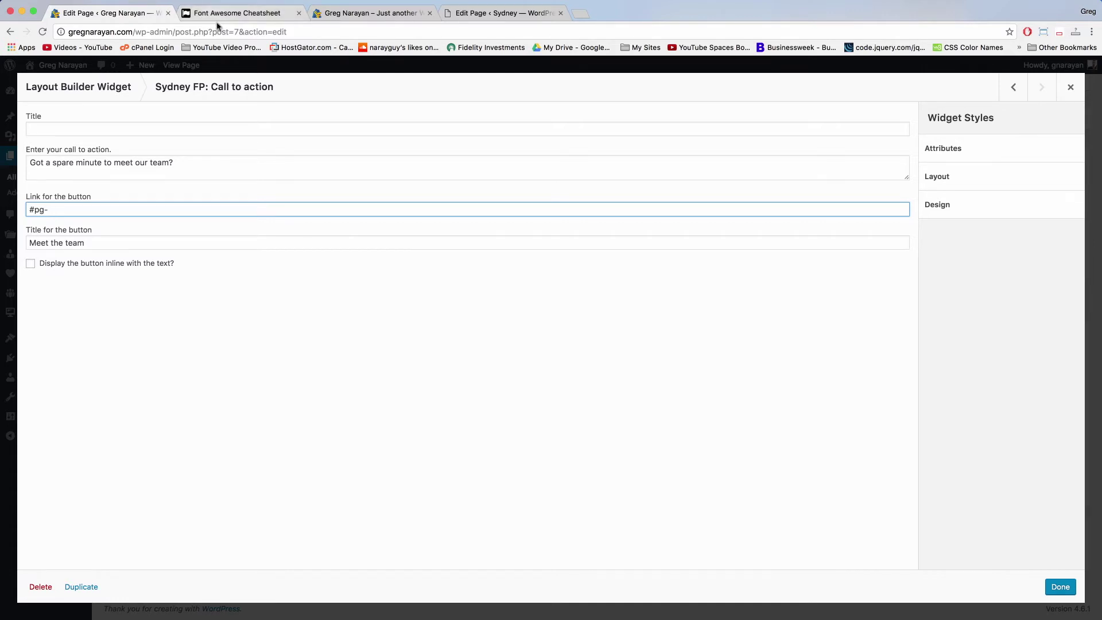
{"action": "left_click", "coordinate": [238, 30]}
{"action": "left_click_drag", "start_coordinate": [238, 30], "coordinate": [233, 29]}
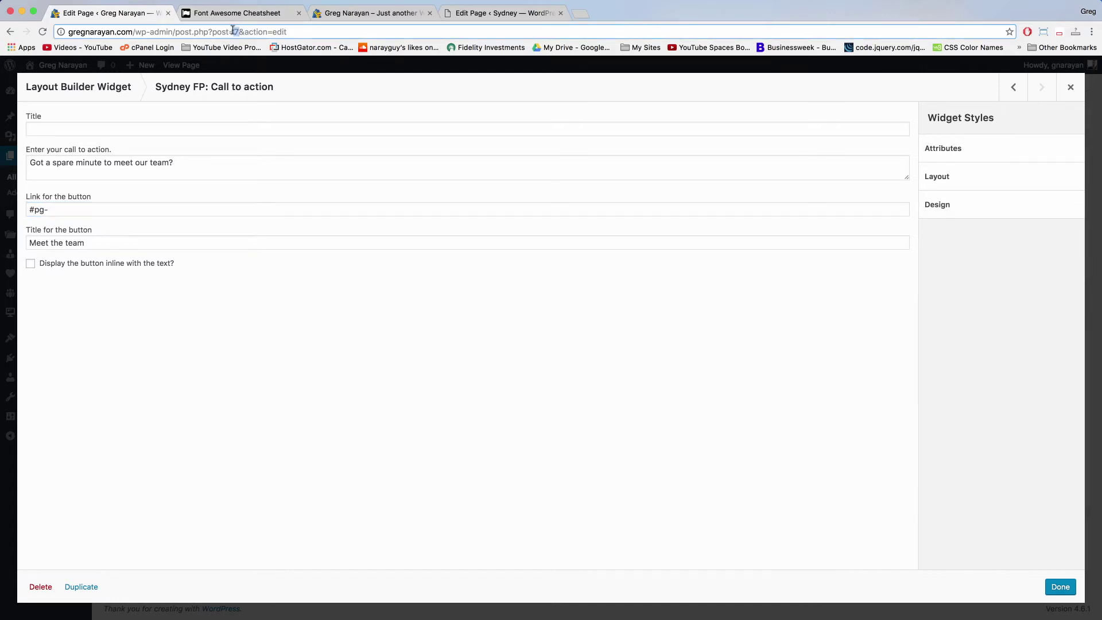
{"action": "left_click", "coordinate": [239, 31]}
{"action": "left_click", "coordinate": [60, 210]}
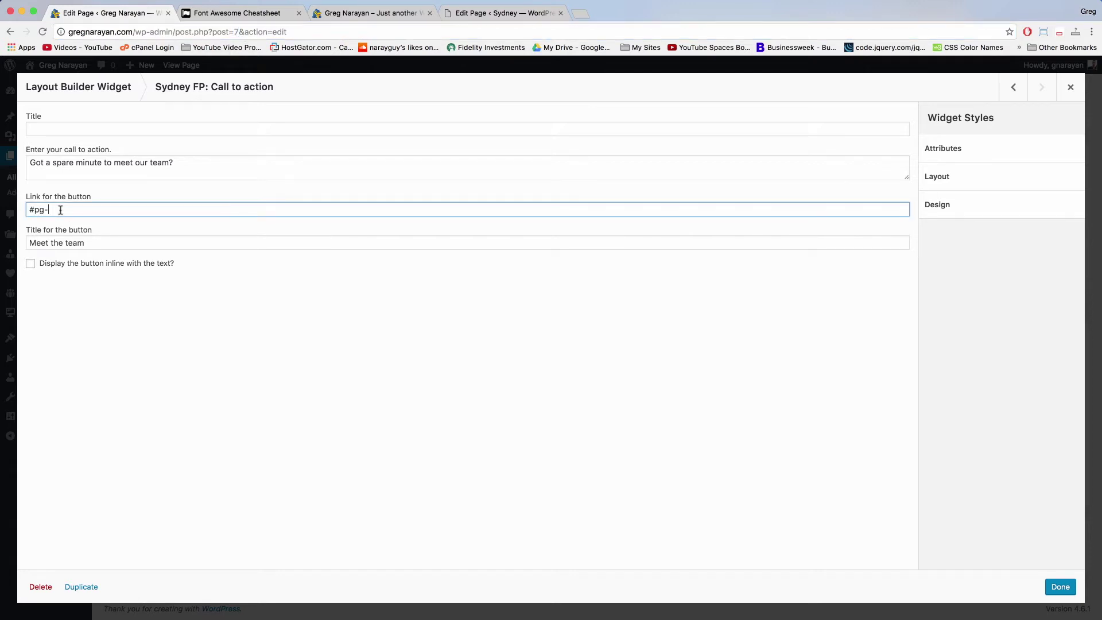
{"action": "type", "text": "7-"}
{"action": "type", "text": "3"}
{"action": "left_click", "coordinate": [999, 150]}
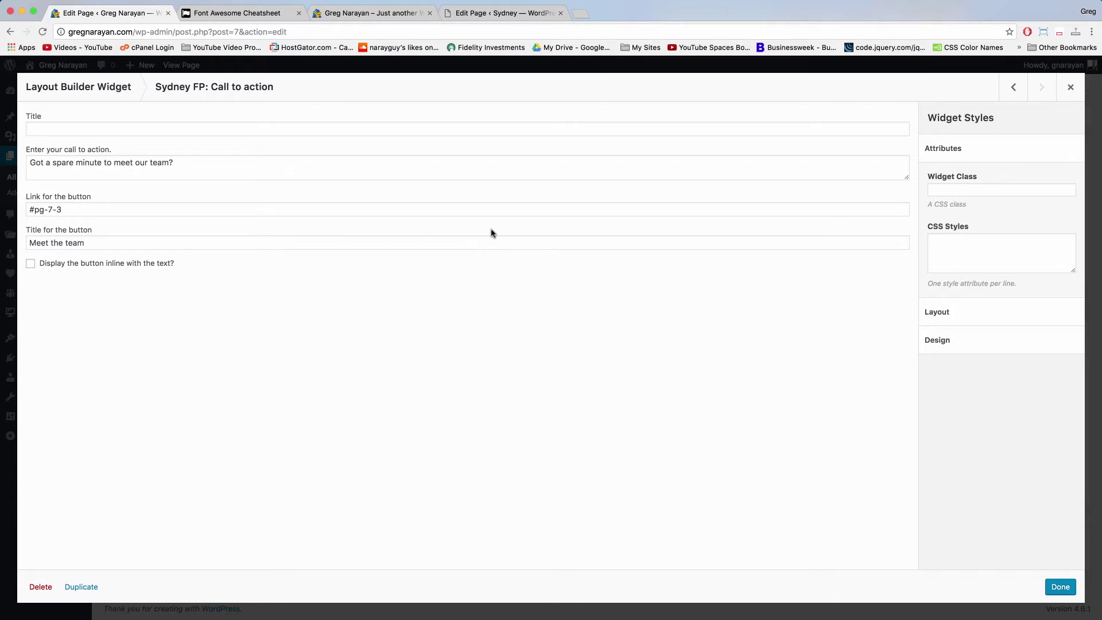
In the demo tab, expand the widget's attribute styles and copy its CSS line.
{"action": "left_click", "coordinate": [504, 17]}
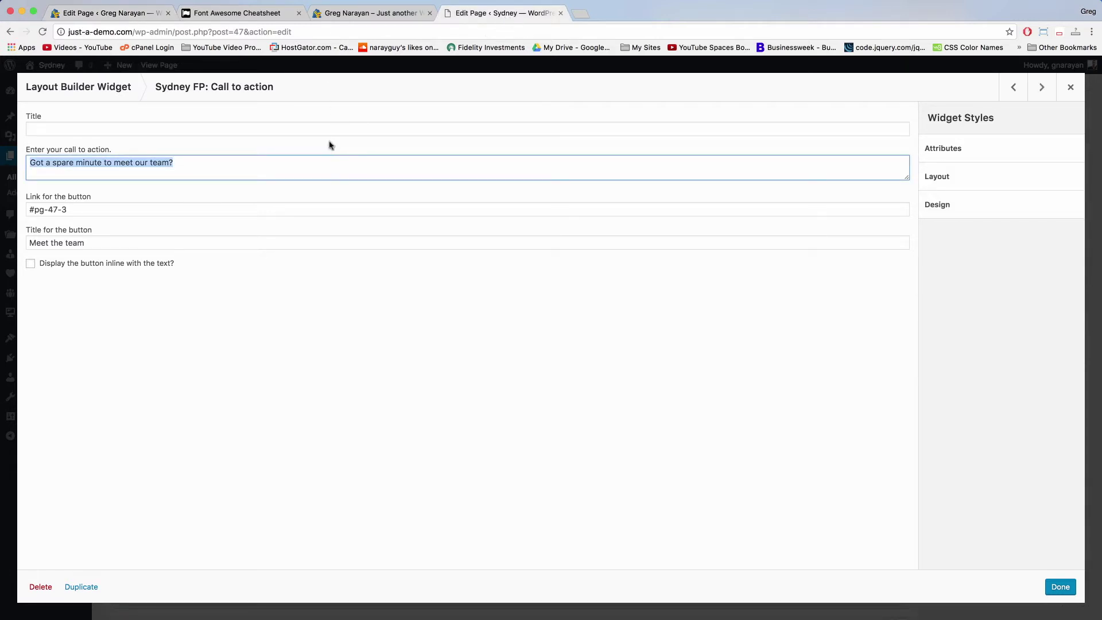
{"action": "left_click", "coordinate": [317, 161]}
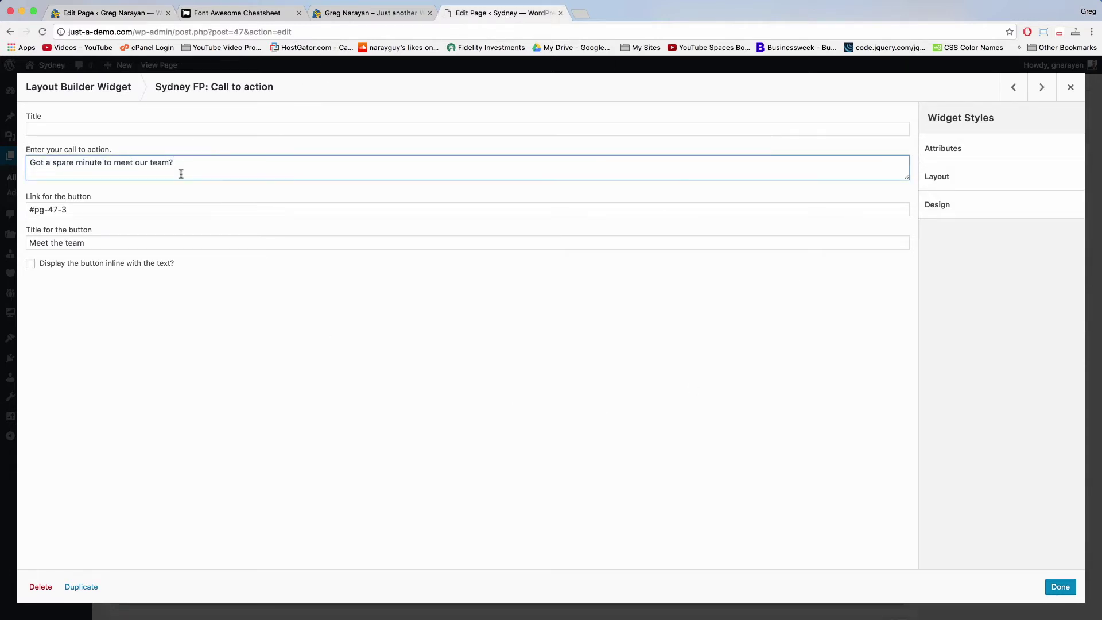
{"action": "left_click", "coordinate": [956, 159]}
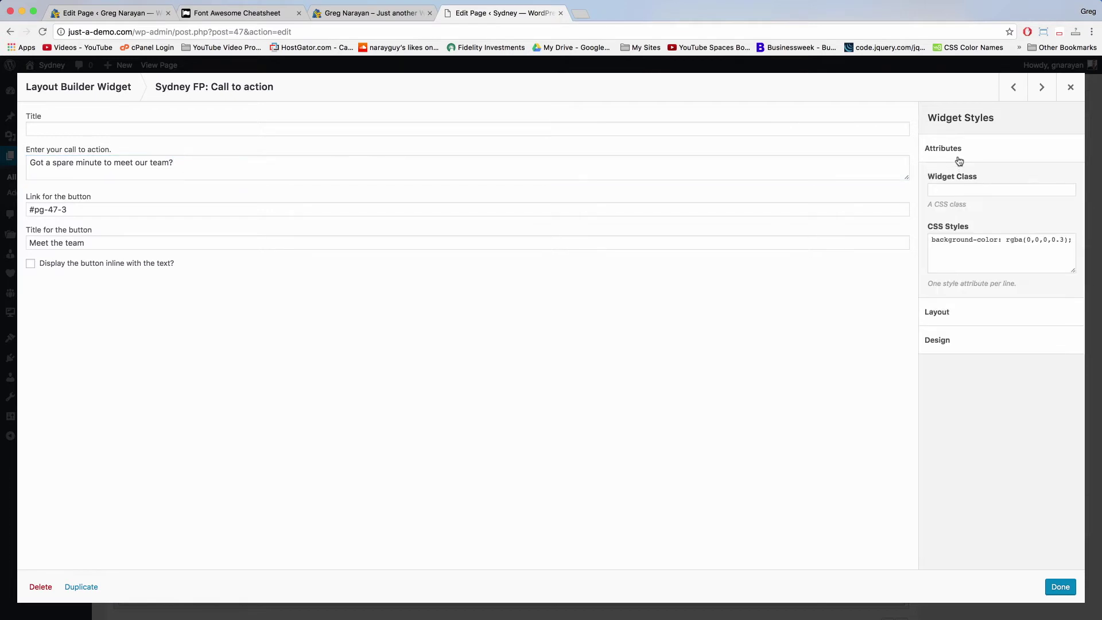
{"action": "left_click", "coordinate": [932, 240]}
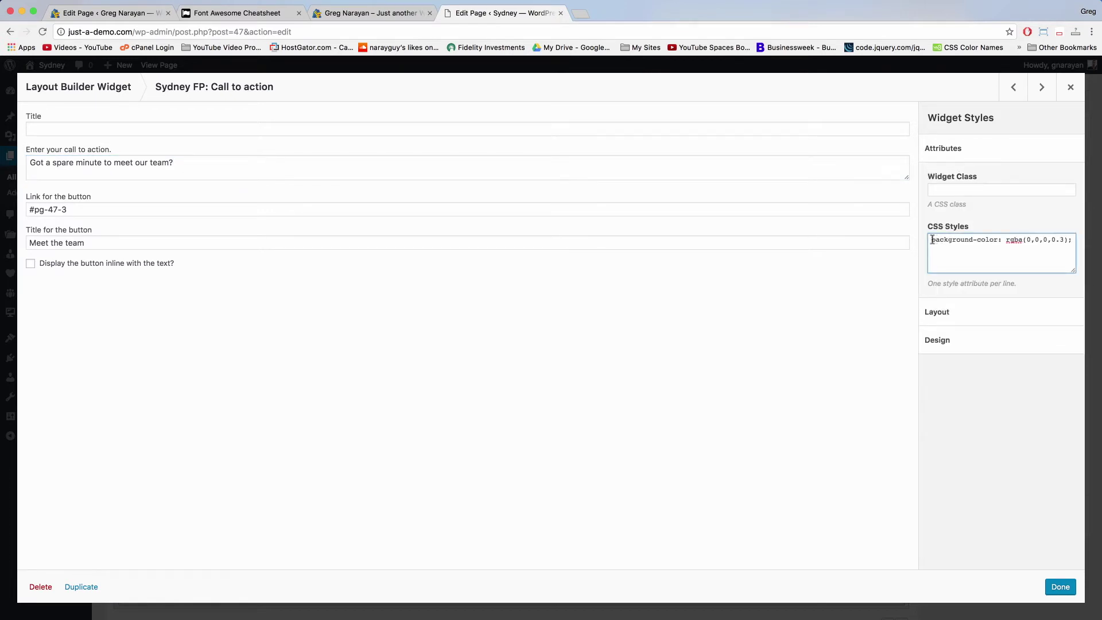
{"action": "left_click_drag", "start_coordinate": [932, 239], "coordinate": [1071, 241]}
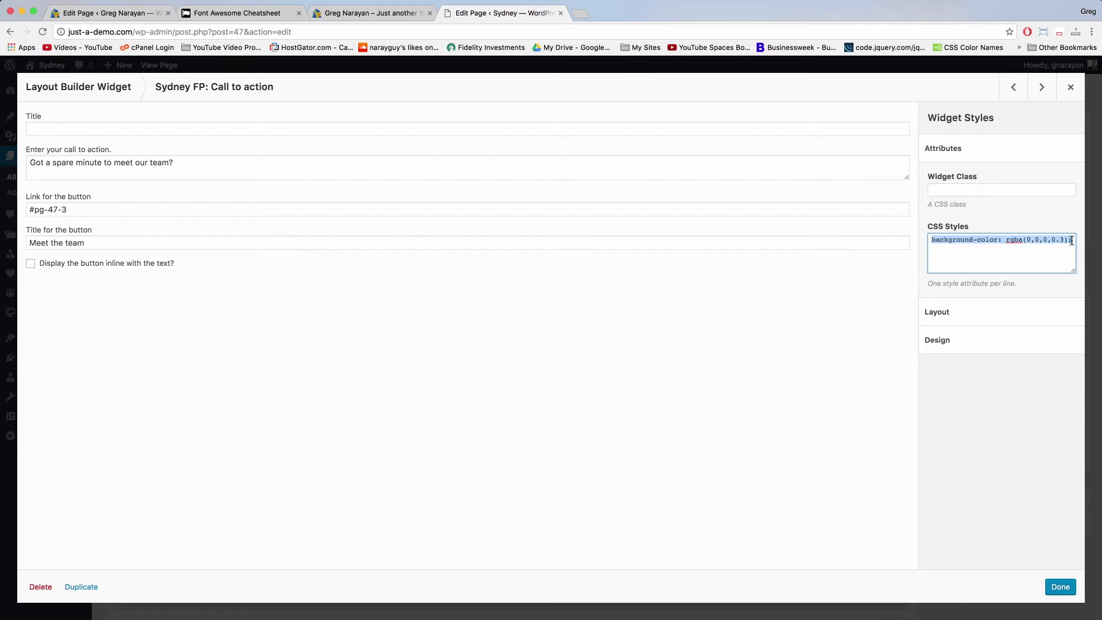
{"action": "right_click", "coordinate": [992, 241]}
{"action": "left_click", "coordinate": [1004, 310]}
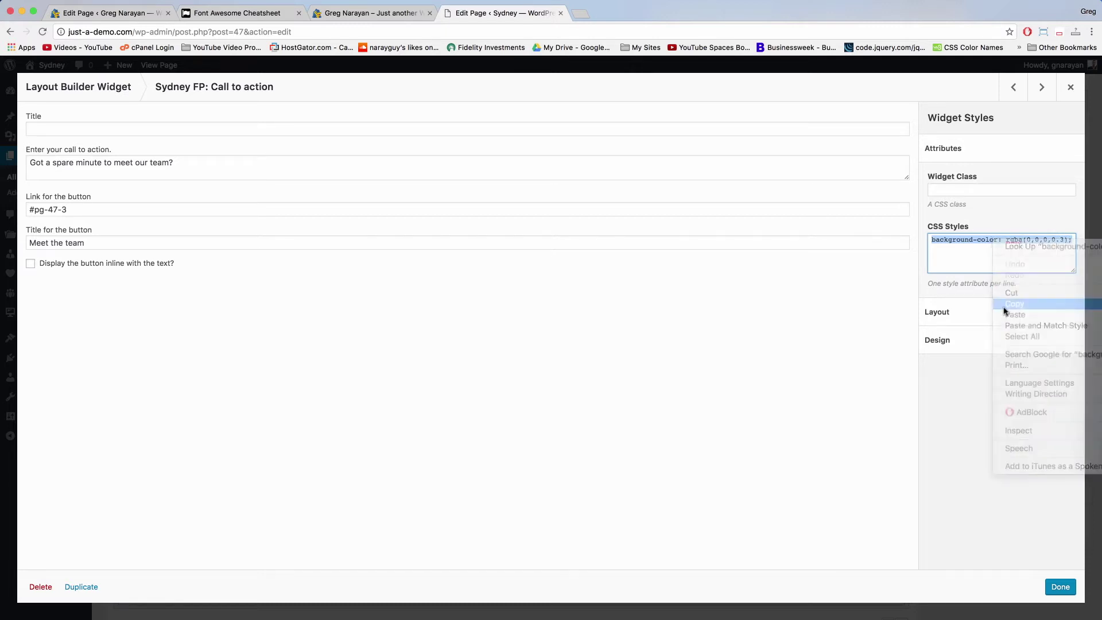
{"action": "left_click", "coordinate": [950, 249]}
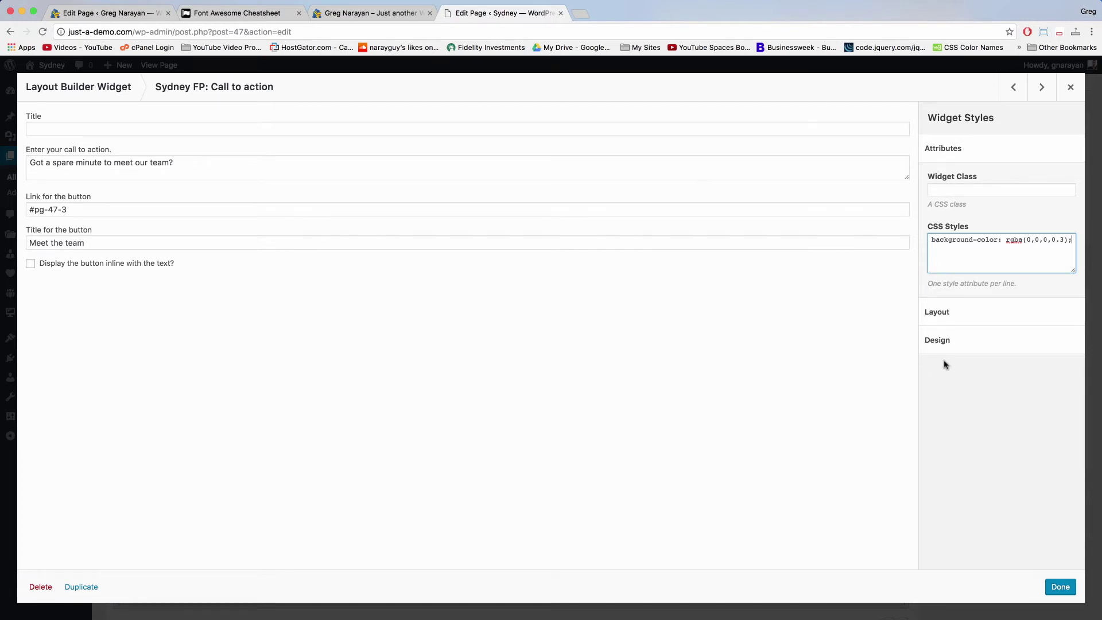
Reselect and copy 'background-color: rgba(0,0,0,0.3);' again, then go back to the site's tab.
{"action": "left_click", "coordinate": [930, 240]}
{"action": "left_click", "coordinate": [1069, 241], "text": "shift"}
{"action": "left_click", "coordinate": [1068, 241]}
{"action": "left_click_drag", "start_coordinate": [930, 241], "coordinate": [1073, 239]}
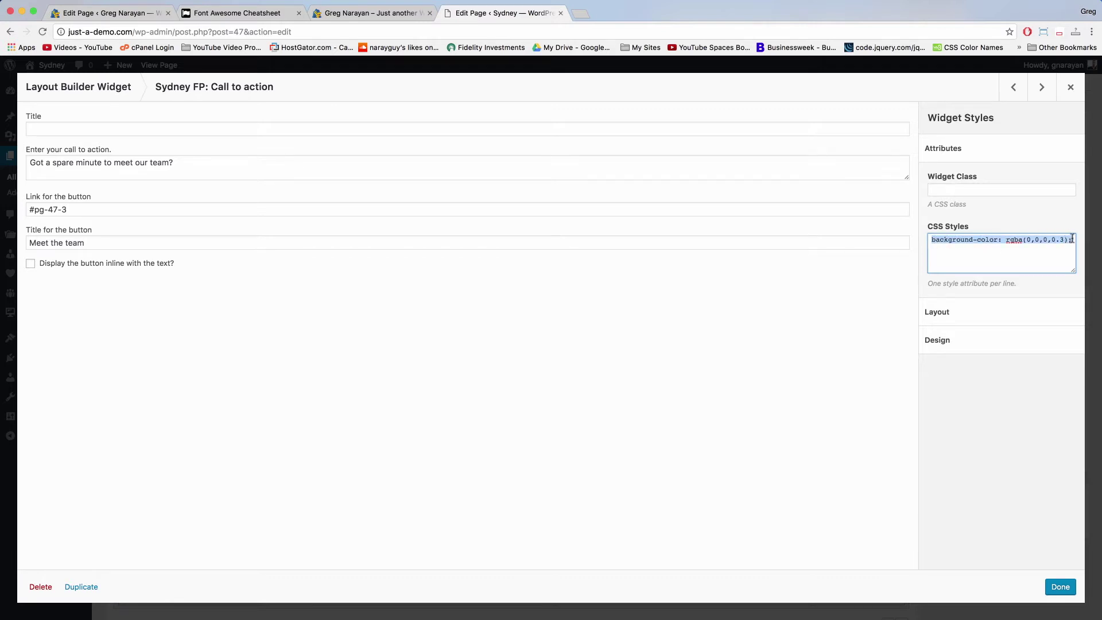
{"action": "right_click", "coordinate": [1007, 239]}
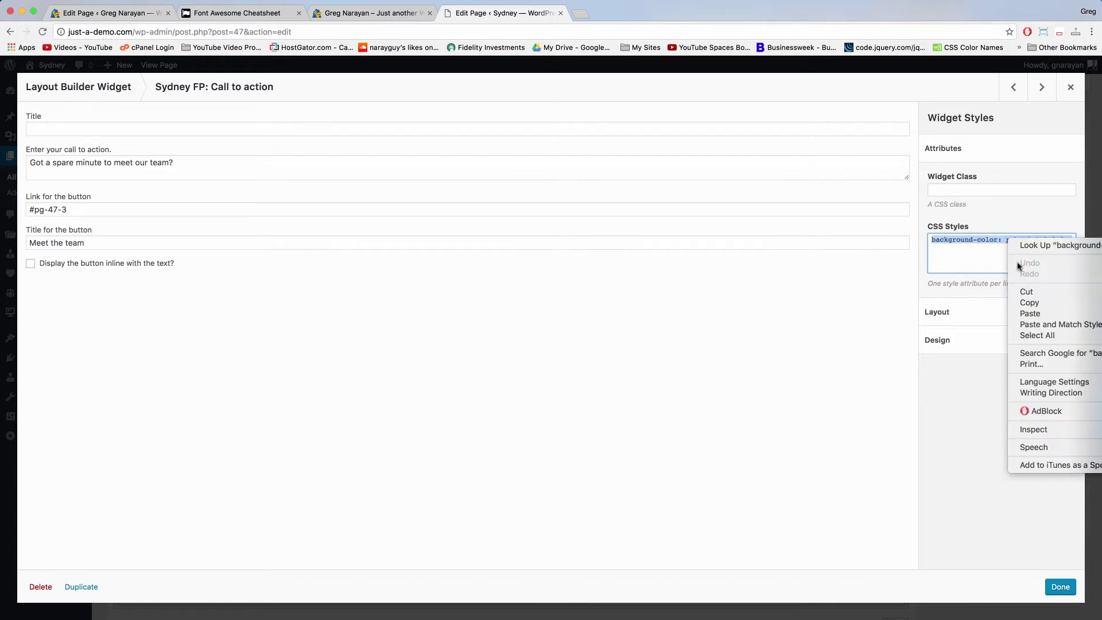
{"action": "left_click", "coordinate": [1028, 297]}
{"action": "left_click", "coordinate": [135, 17]}
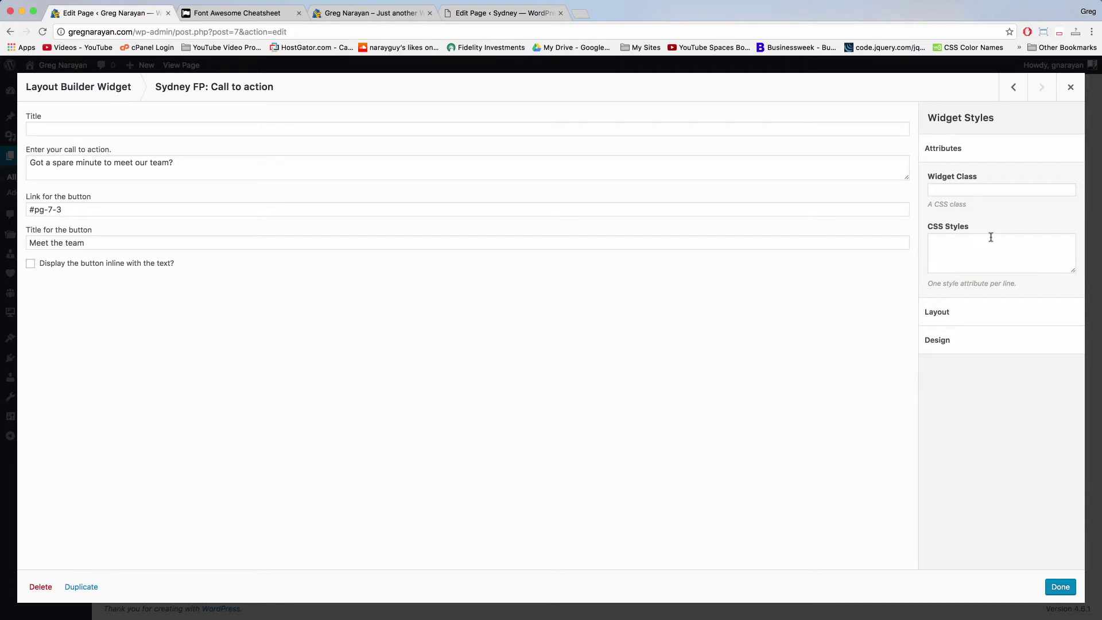
Paste 'background-color: rgba(0,0,0,0.3);' into the widget's CSS styles, save it, and select the empty right cell.
{"action": "left_click", "coordinate": [948, 239]}
{"action": "right_click", "coordinate": [938, 244]}
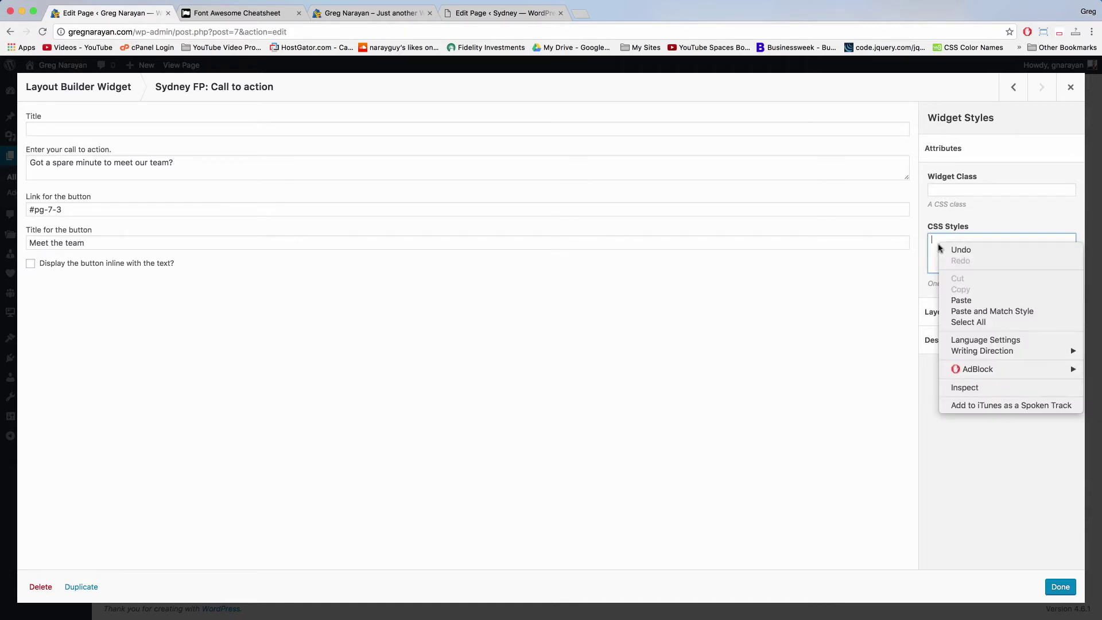
{"action": "left_click", "coordinate": [959, 299]}
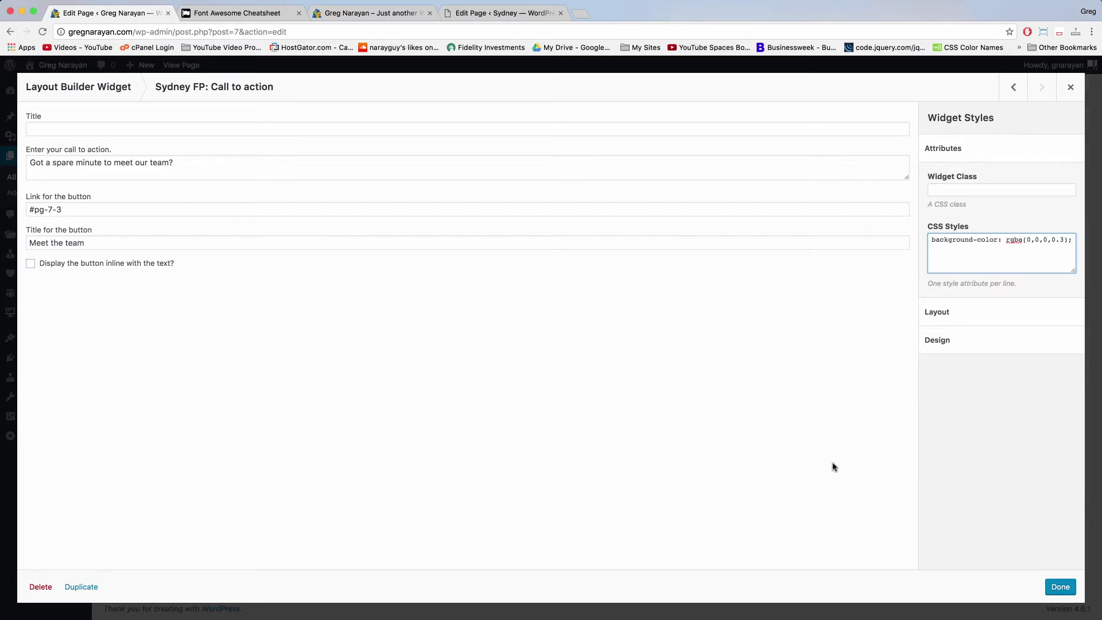
{"action": "left_click", "coordinate": [1059, 587]}
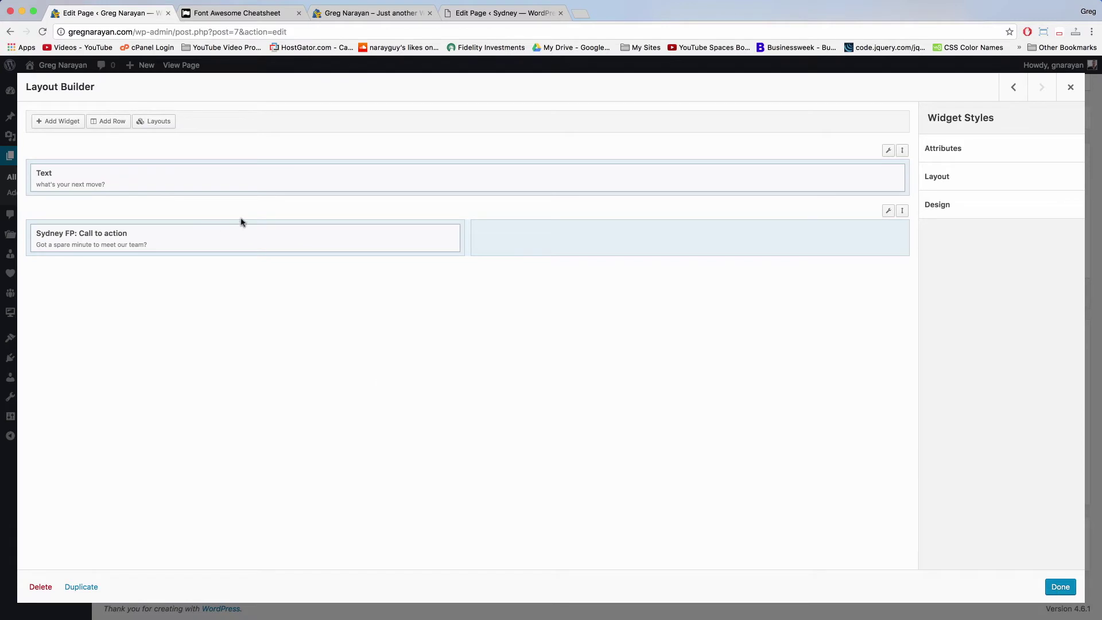
{"action": "mouse_move", "coordinate": [201, 231]}
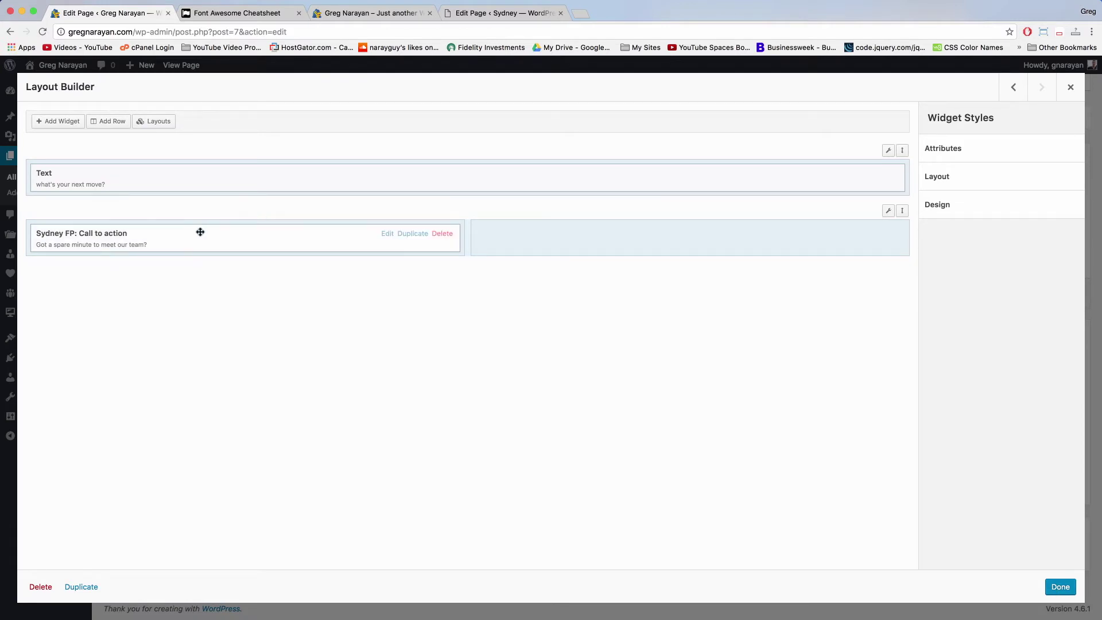
{"action": "left_click", "coordinate": [562, 253]}
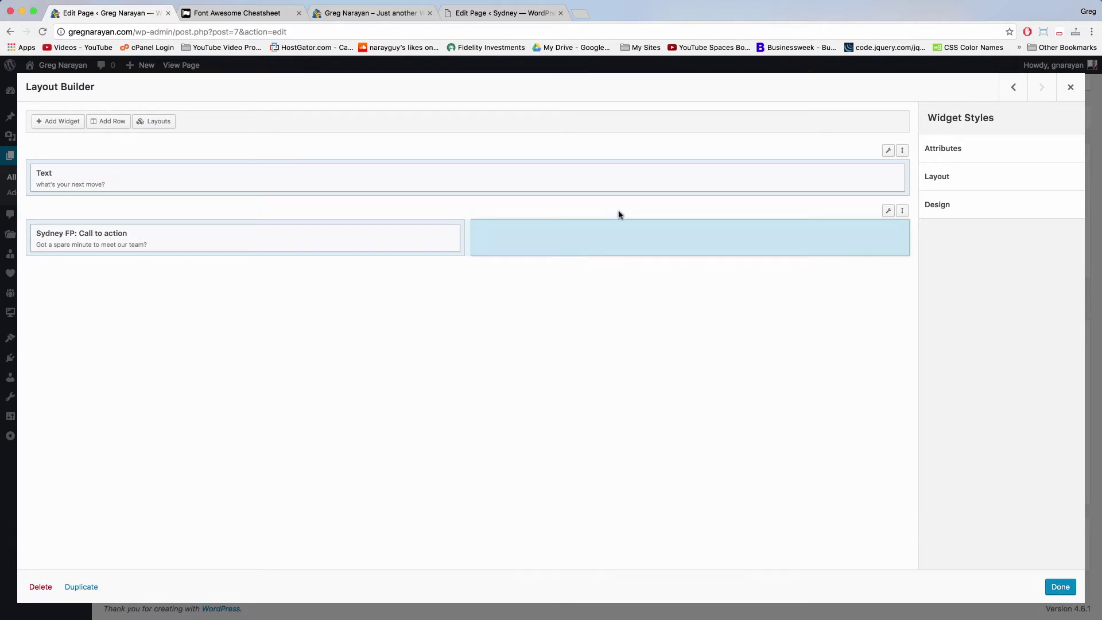
Add a second Sydney FP: Call to action widget to the right cell and compare it with the demo's.
{"action": "left_click", "coordinate": [52, 122]}
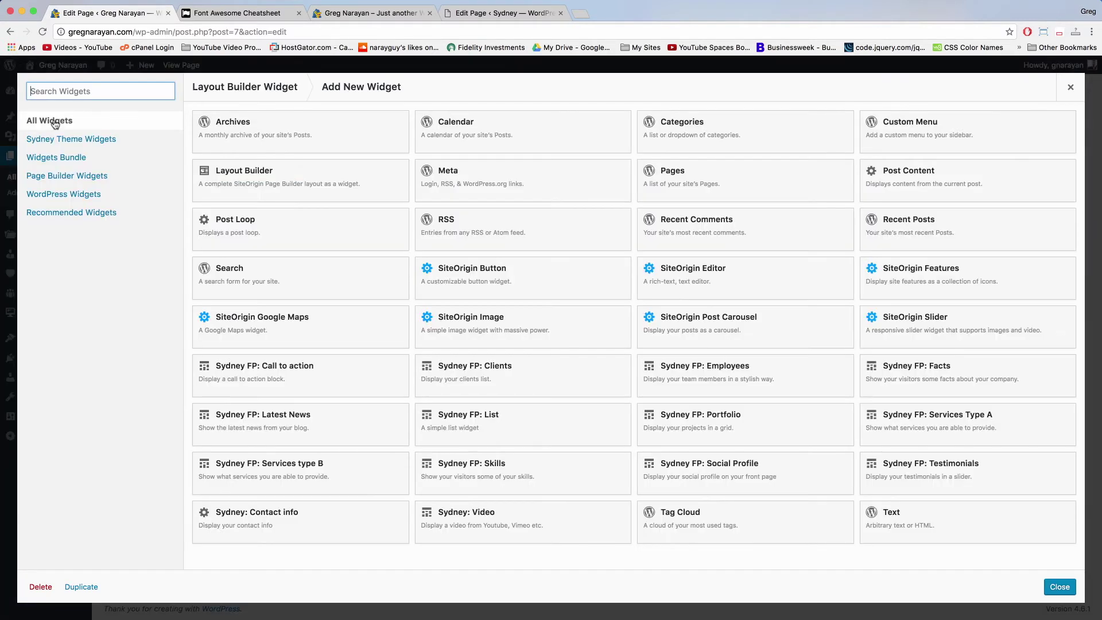
{"action": "left_click", "coordinate": [319, 365]}
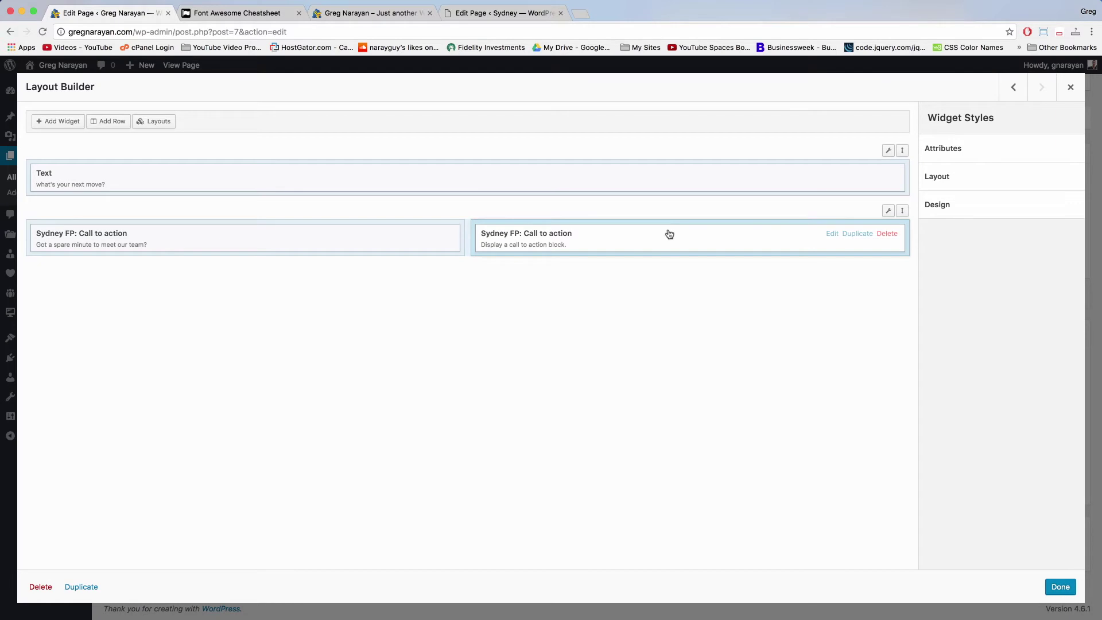
{"action": "left_click", "coordinate": [647, 237]}
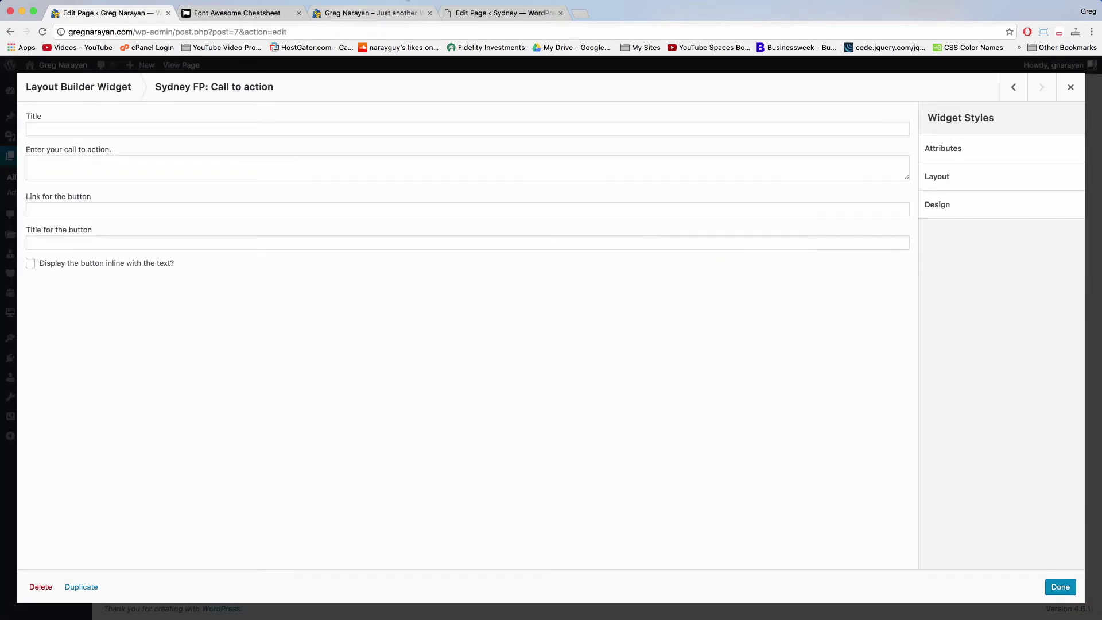
{"action": "left_click", "coordinate": [475, 13]}
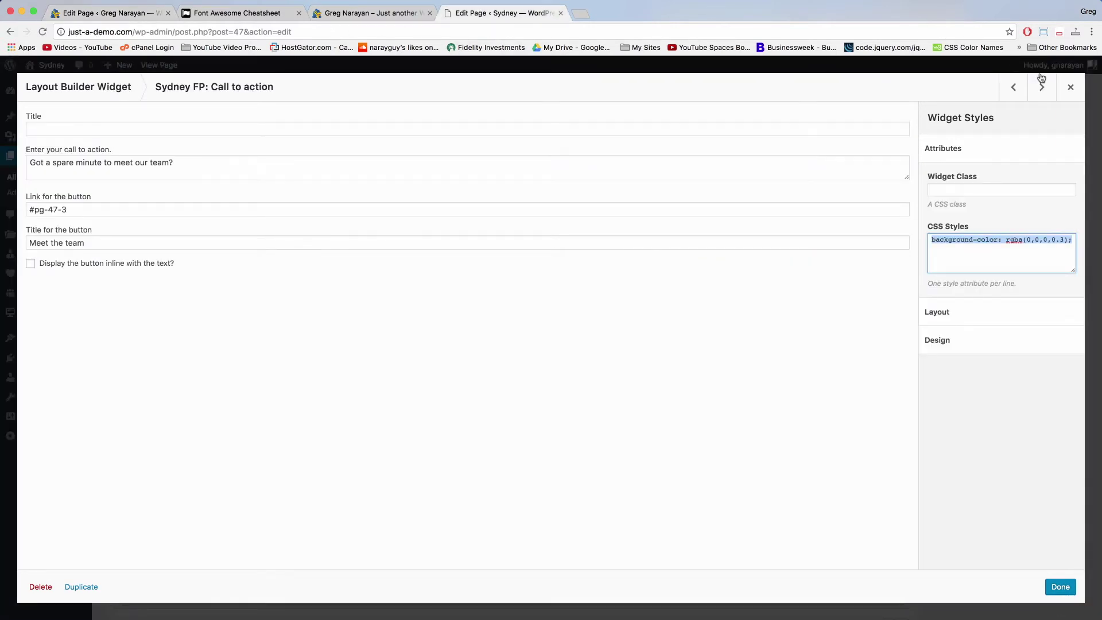
{"action": "left_click", "coordinate": [1071, 86]}
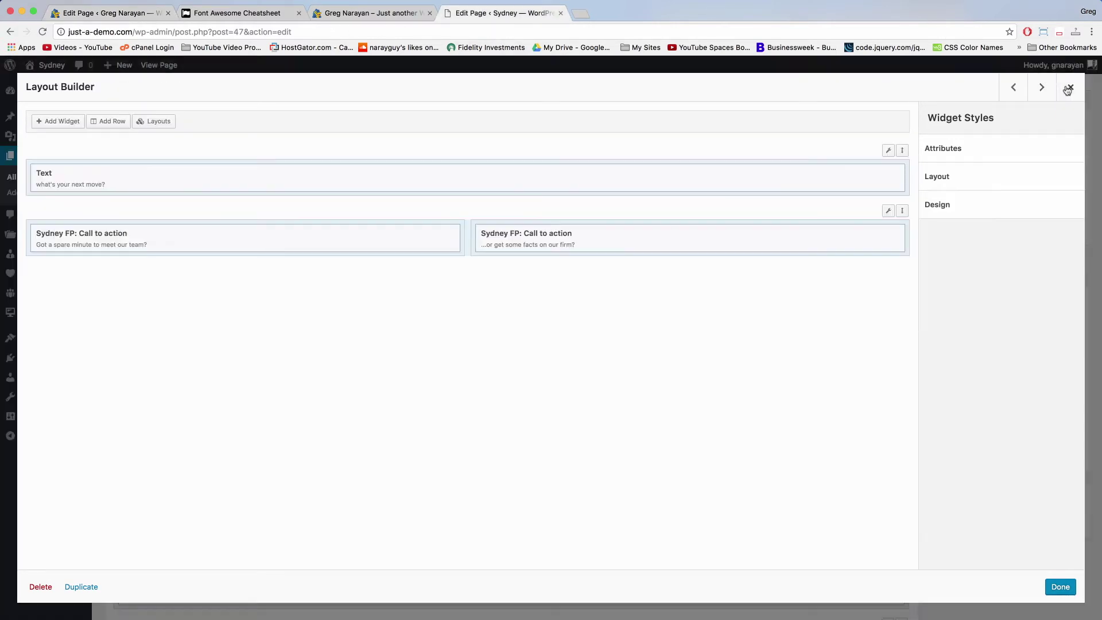
{"action": "left_click", "coordinate": [631, 233]}
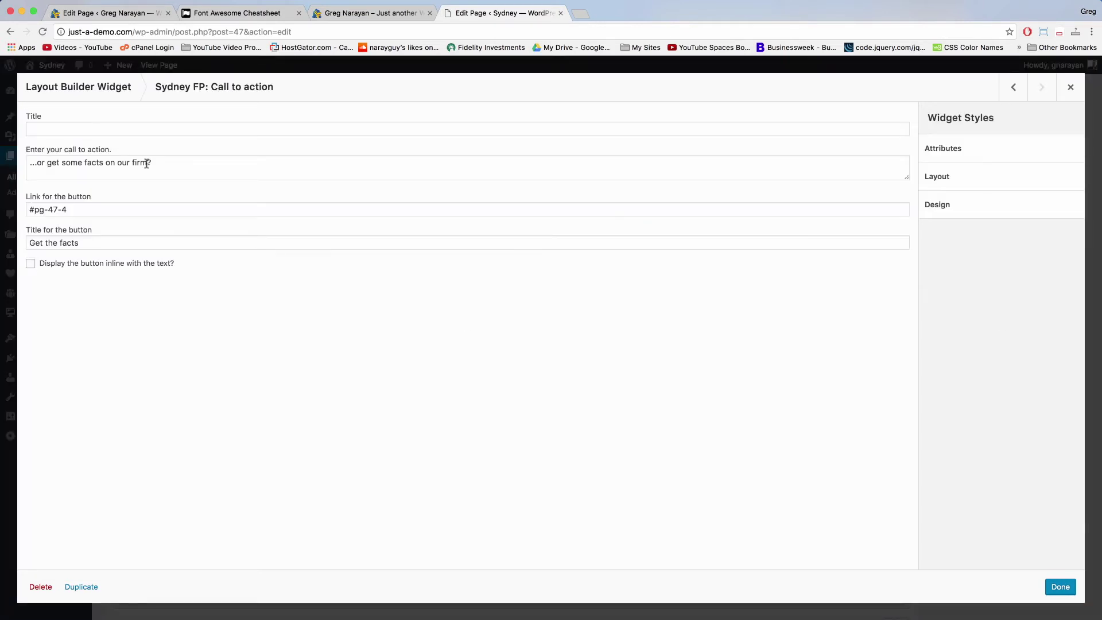
{"action": "left_click", "coordinate": [178, 167]}
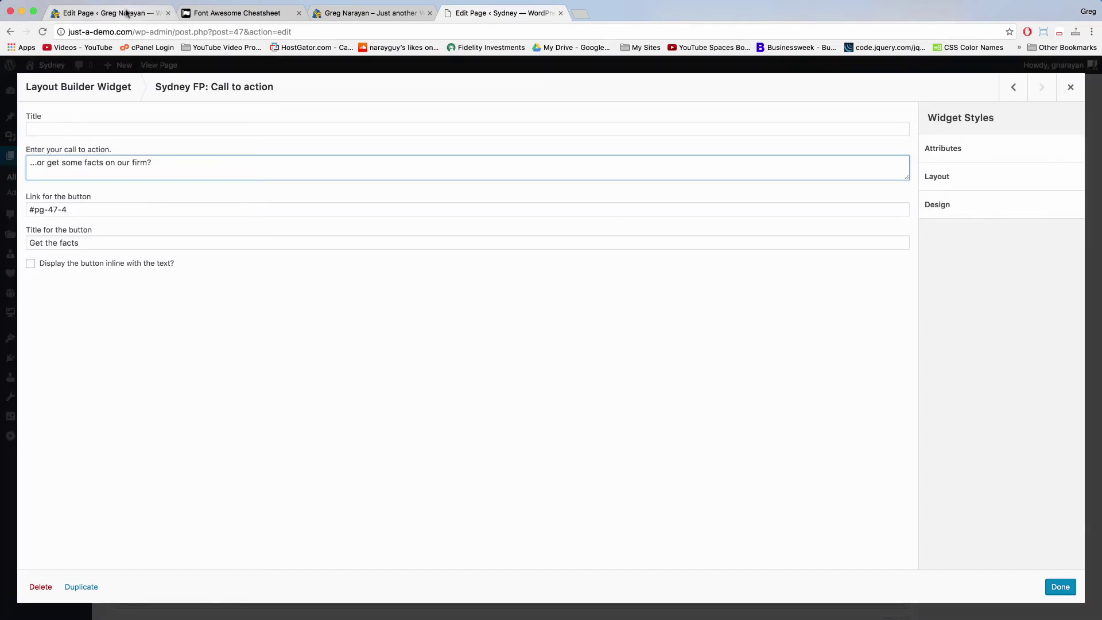
Paste background-color: rgba(0,0,0,0.3); into the new widget's Attributes CSS Styles box.
{"action": "left_click", "coordinate": [127, 12]}
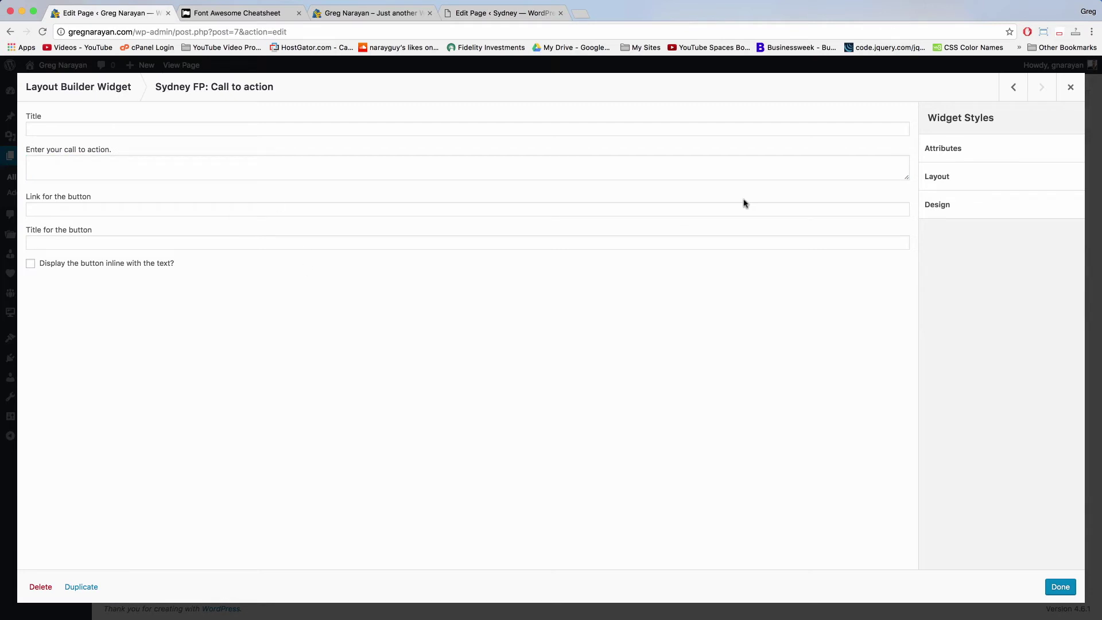
{"action": "left_click", "coordinate": [985, 151]}
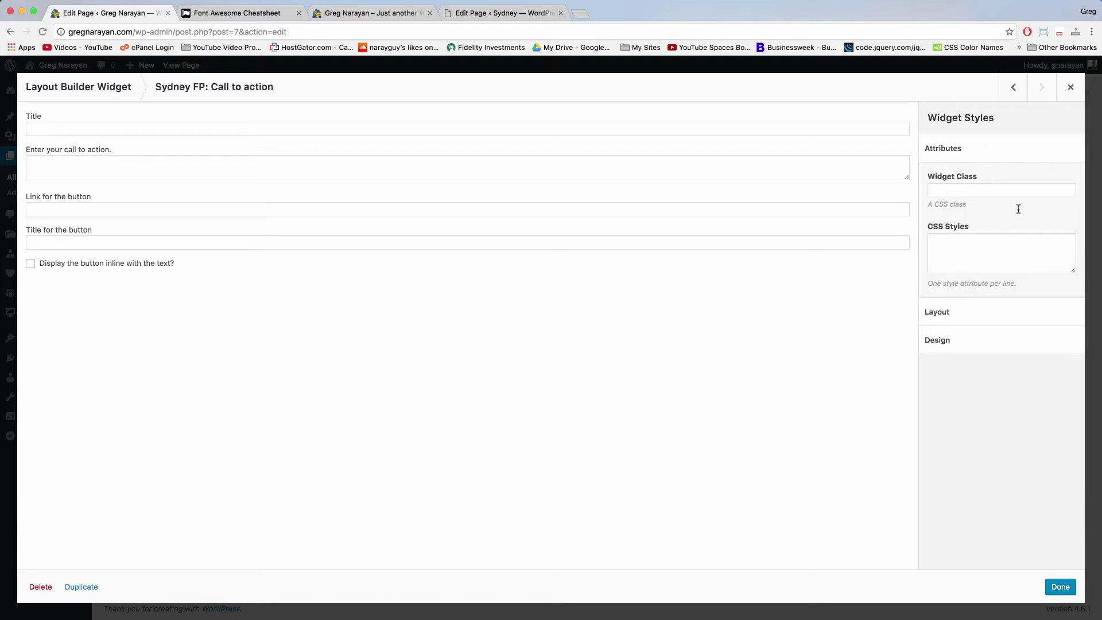
{"action": "left_click", "coordinate": [948, 247]}
{"action": "right_click", "coordinate": [947, 247]}
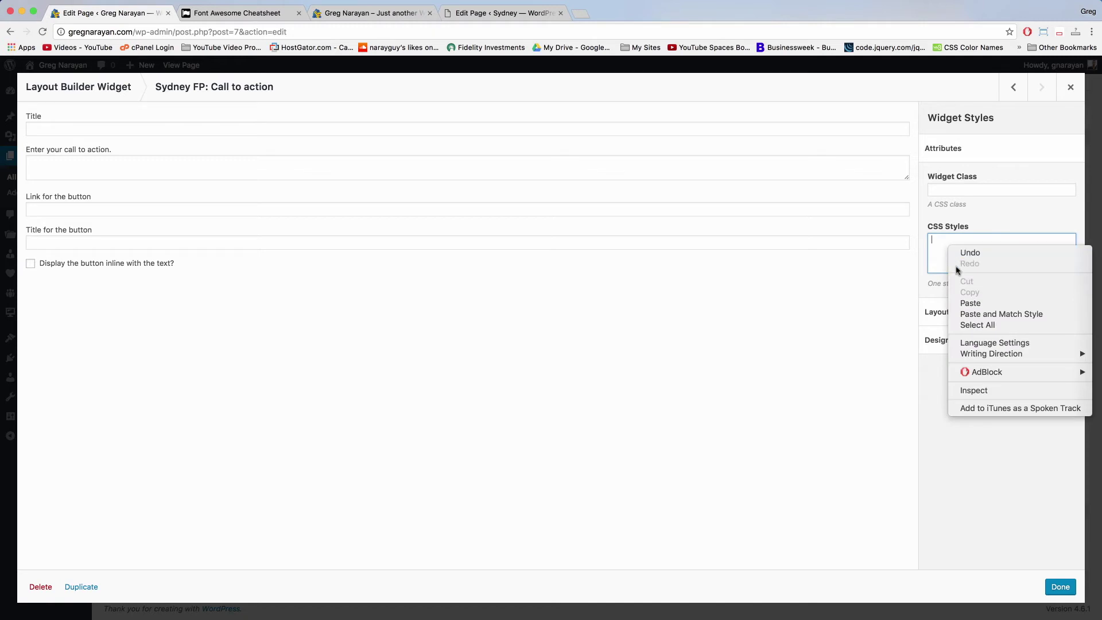
{"action": "left_click", "coordinate": [956, 300]}
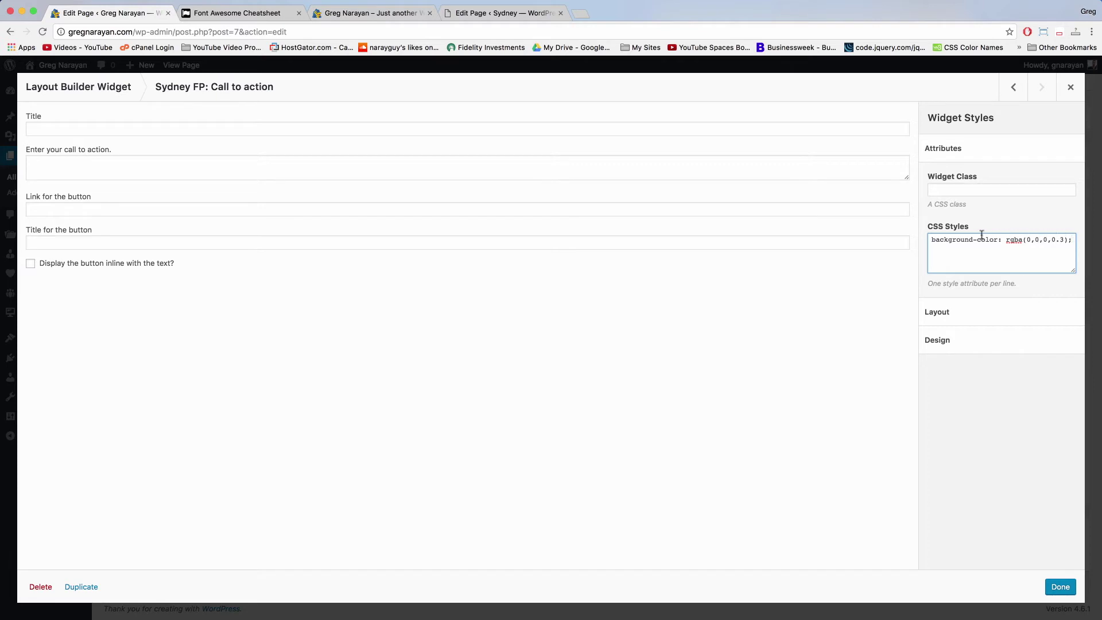
{"action": "left_click_drag", "start_coordinate": [985, 240], "coordinate": [1081, 242]}
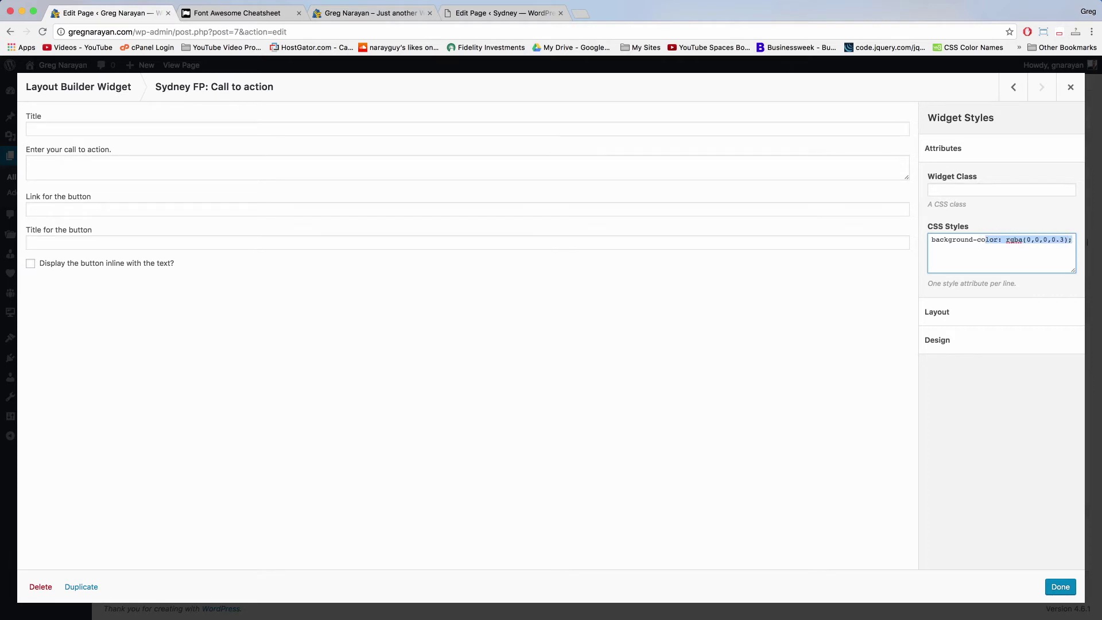
{"action": "left_click", "coordinate": [1030, 242]}
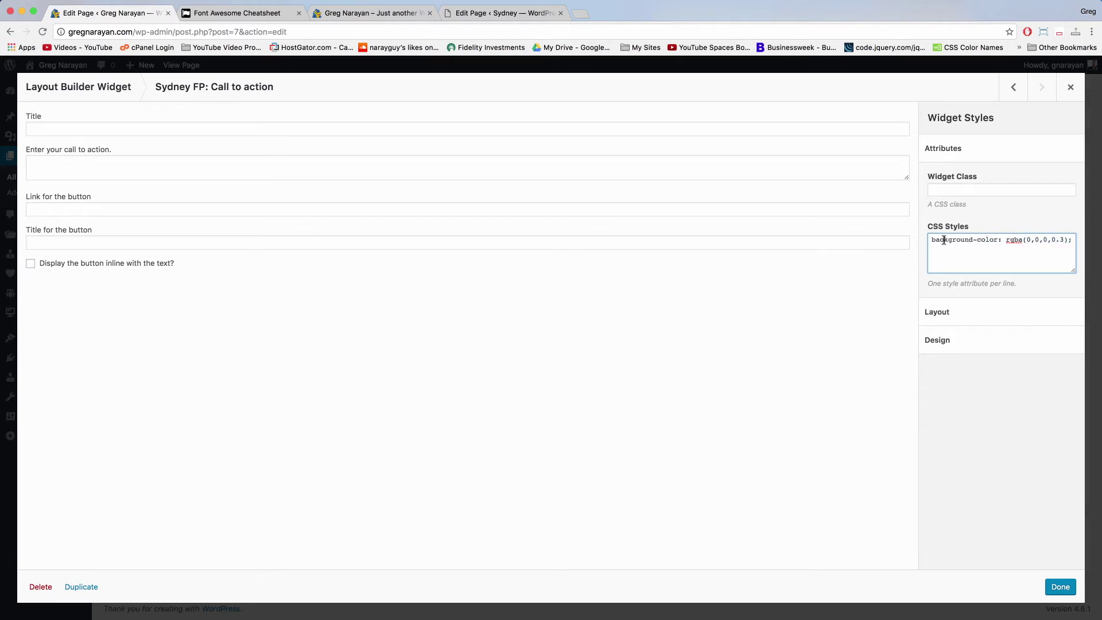
{"action": "left_click", "coordinate": [752, 303]}
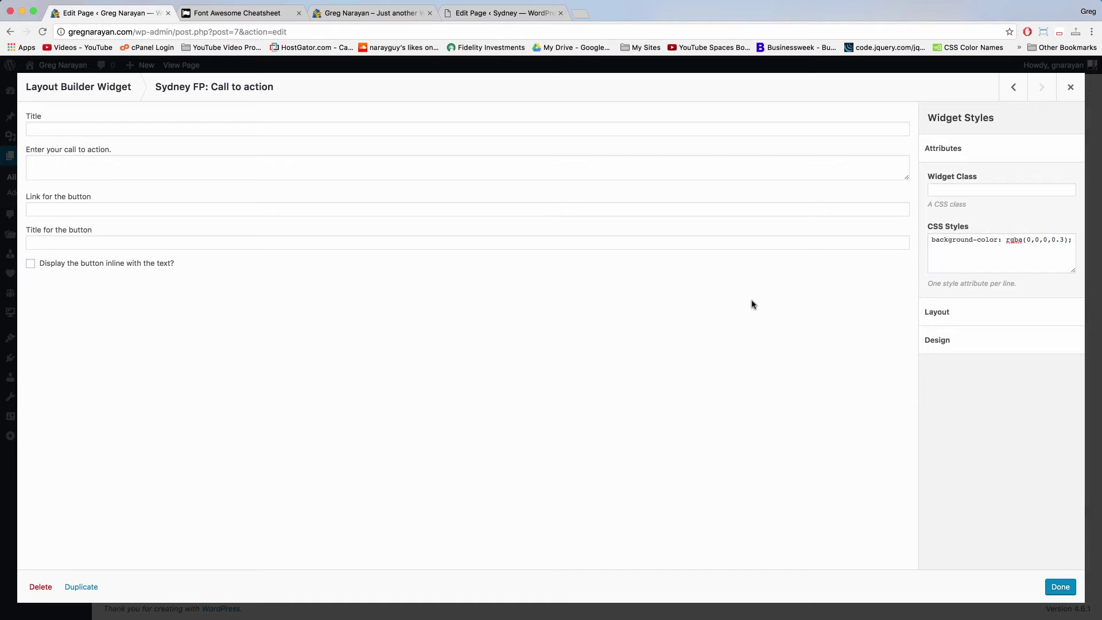
Copy the demo's second call-to-action sentence from the Sydney demo editor.
{"action": "left_click", "coordinate": [492, 14]}
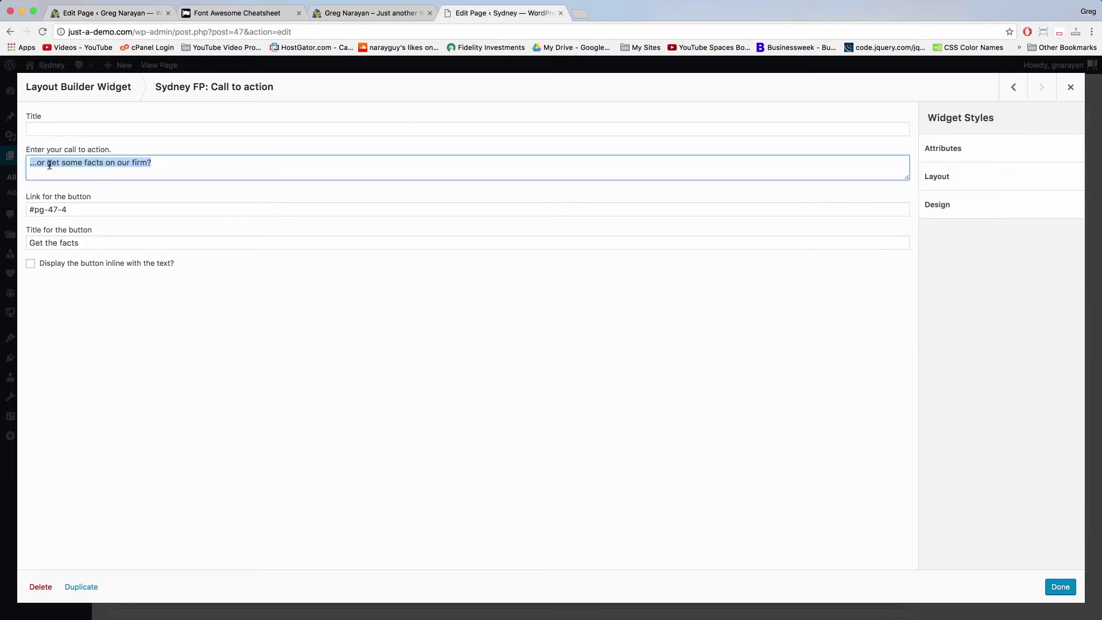
{"action": "right_click", "coordinate": [56, 163]}
{"action": "left_click", "coordinate": [78, 228]}
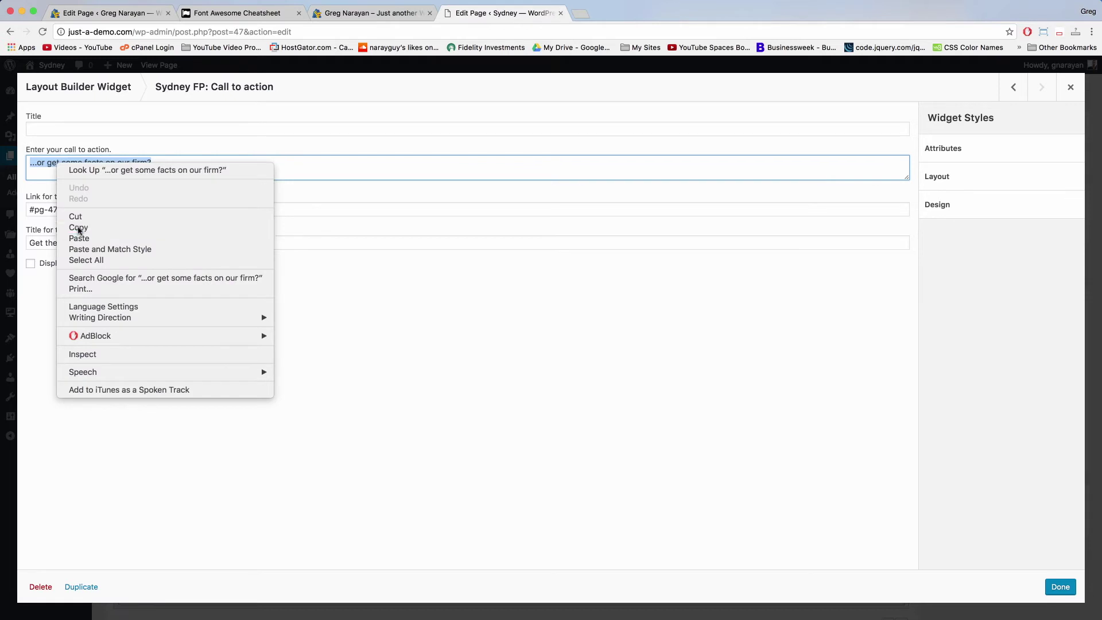
{"action": "left_click", "coordinate": [108, 16]}
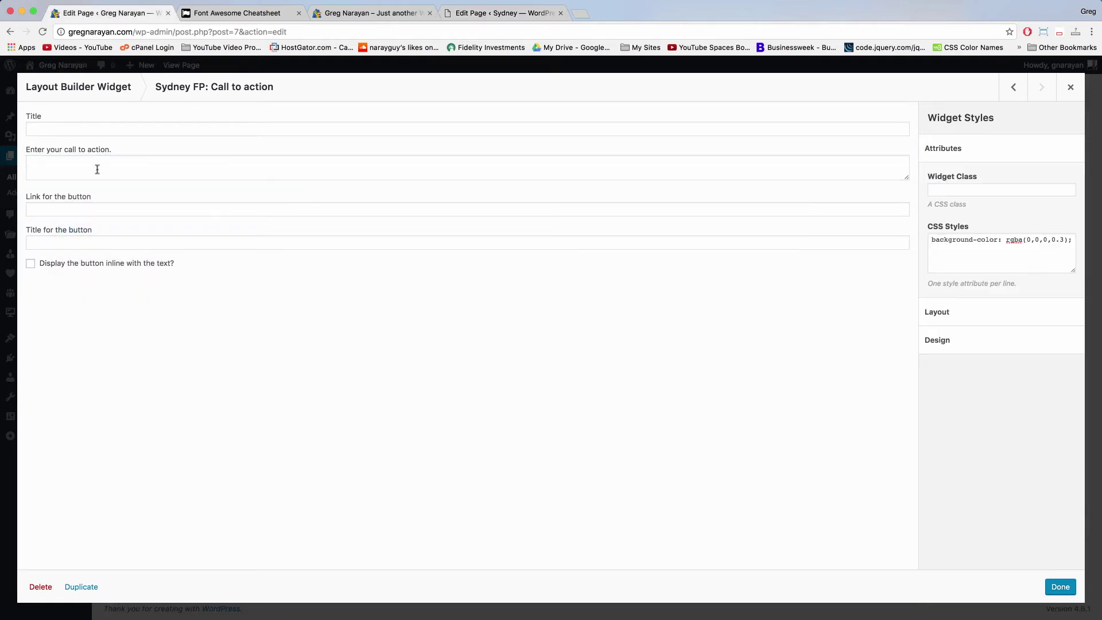
Fill in '...or get some facts on our firm?', button title 'get the facts' and link #pg-7-4.
{"action": "left_click", "coordinate": [98, 167]}
{"action": "right_click", "coordinate": [98, 167]}
{"action": "left_click", "coordinate": [143, 226]}
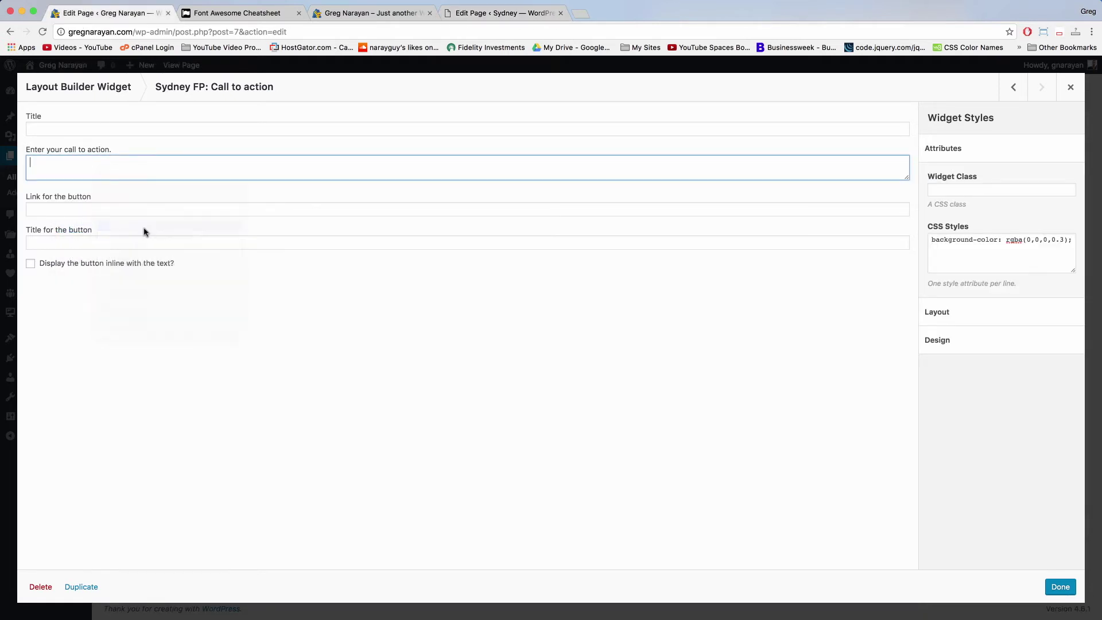
{"action": "left_click", "coordinate": [54, 208]}
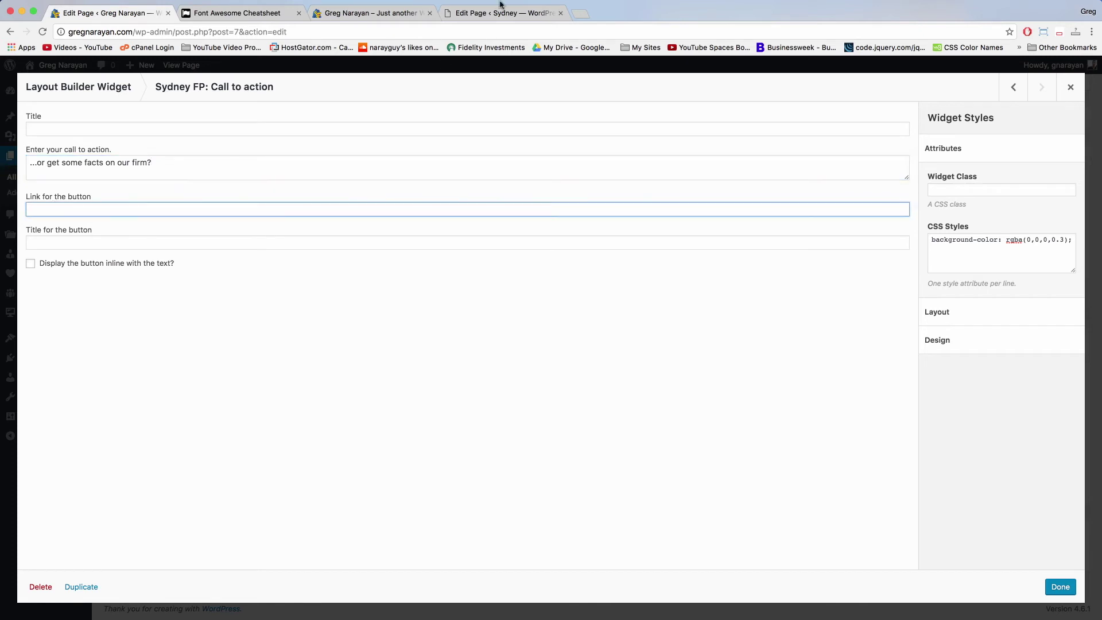
{"action": "left_click", "coordinate": [106, 242]}
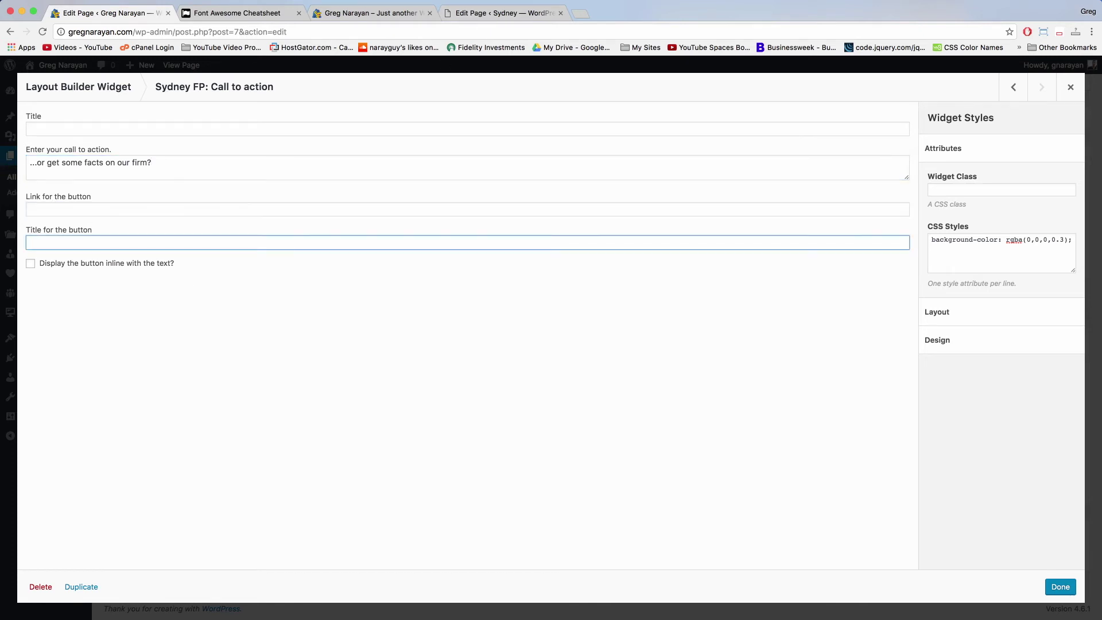
{"action": "left_click", "coordinate": [512, 12]}
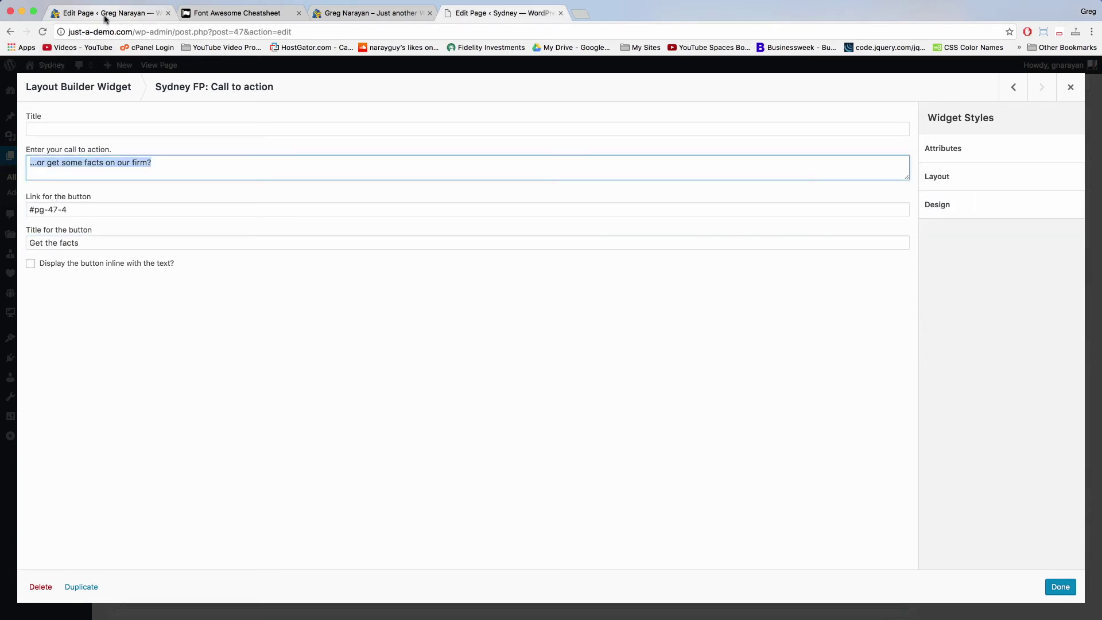
{"action": "left_click", "coordinate": [105, 17]}
{"action": "type", "text": "get the facts"}
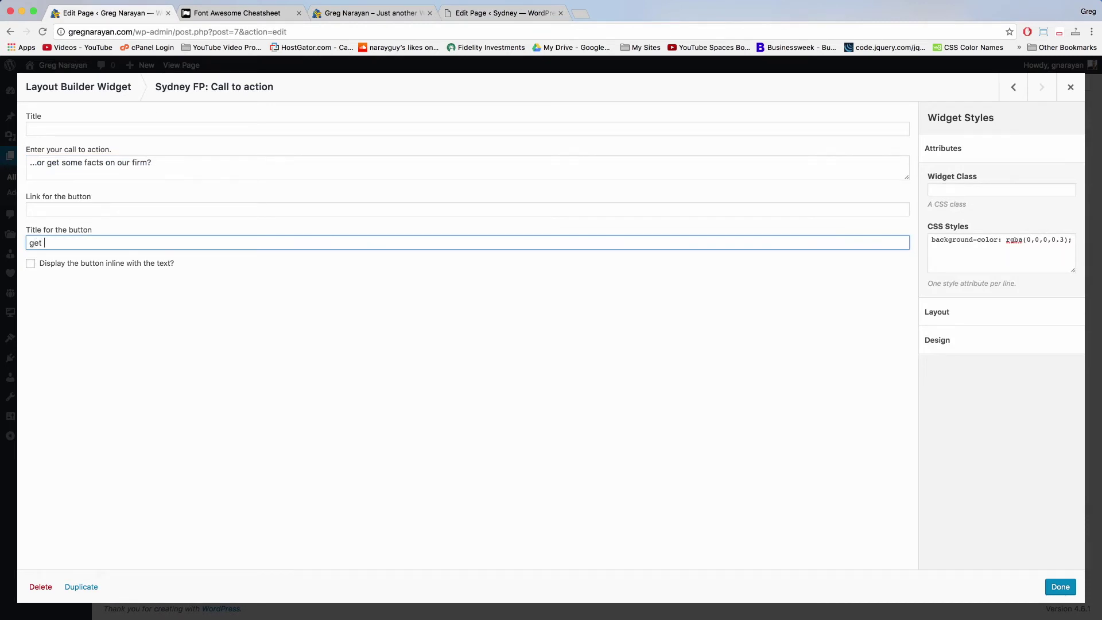
{"action": "left_click", "coordinate": [29, 209]}
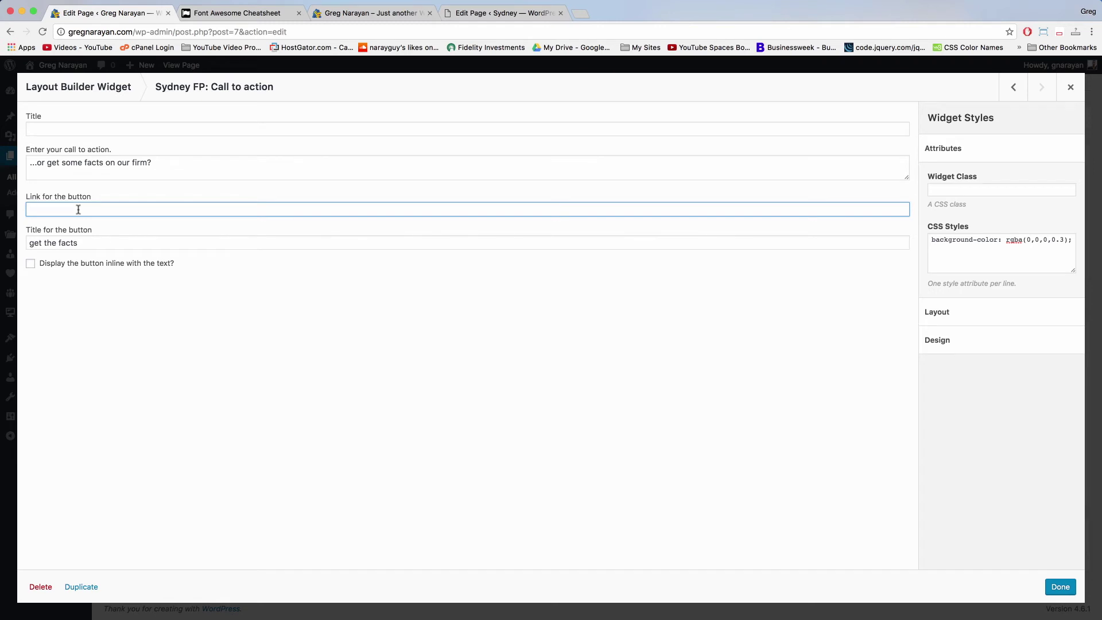
{"action": "type", "text": "#pg-7-4"}
{"action": "left_click", "coordinate": [1057, 591]}
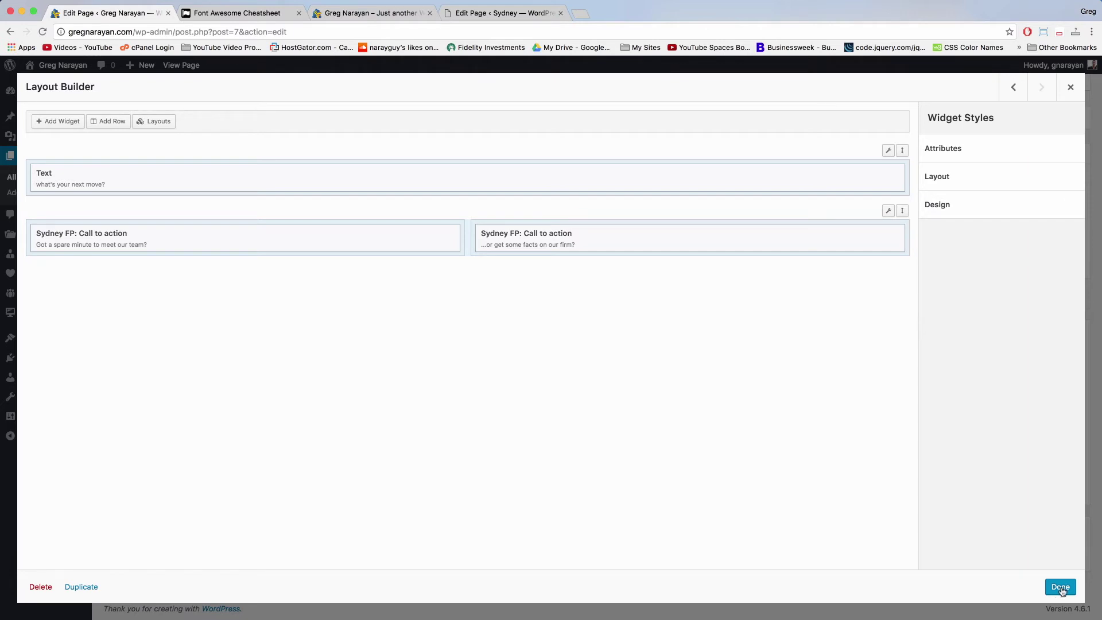
Close the nested builder, update the front page, and reload the live site.
{"action": "left_click", "coordinate": [1060, 590]}
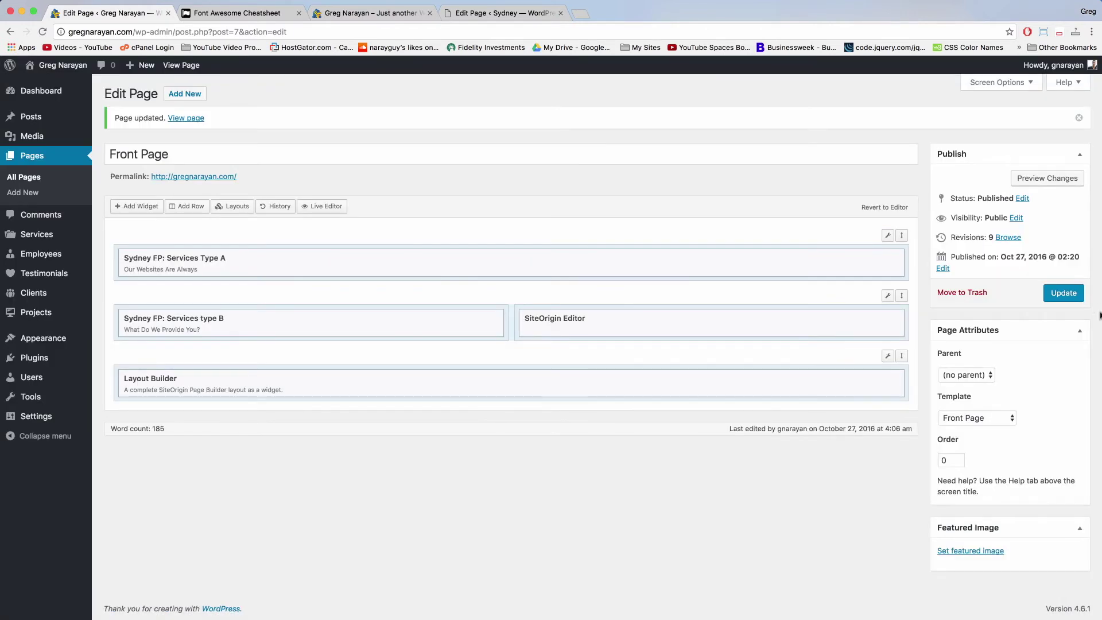
{"action": "left_click", "coordinate": [1064, 293]}
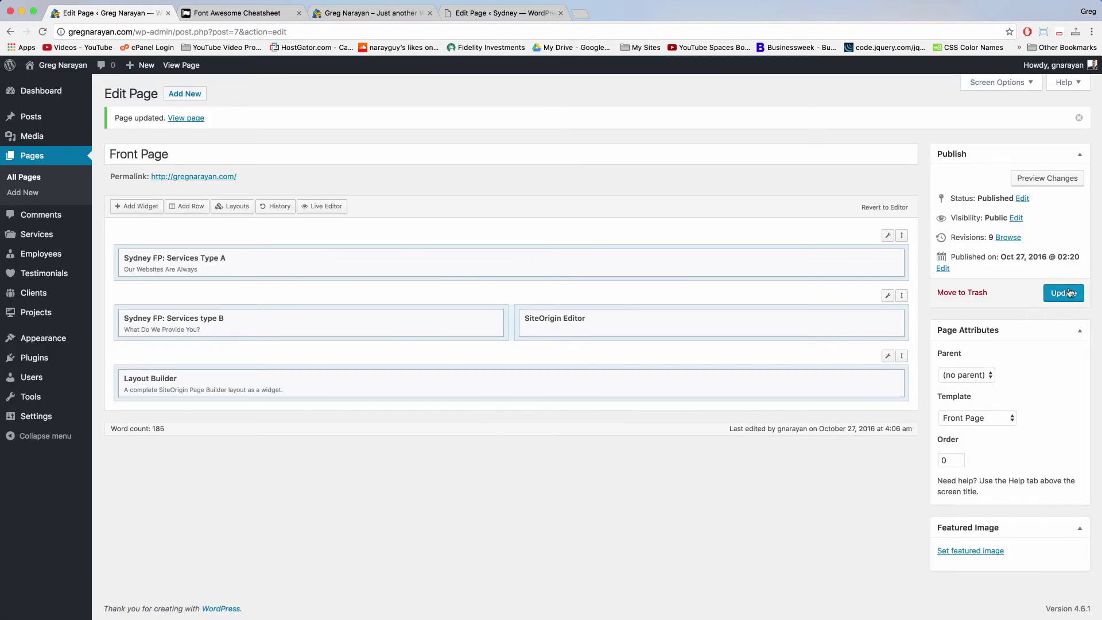
{"action": "left_click", "coordinate": [385, 15]}
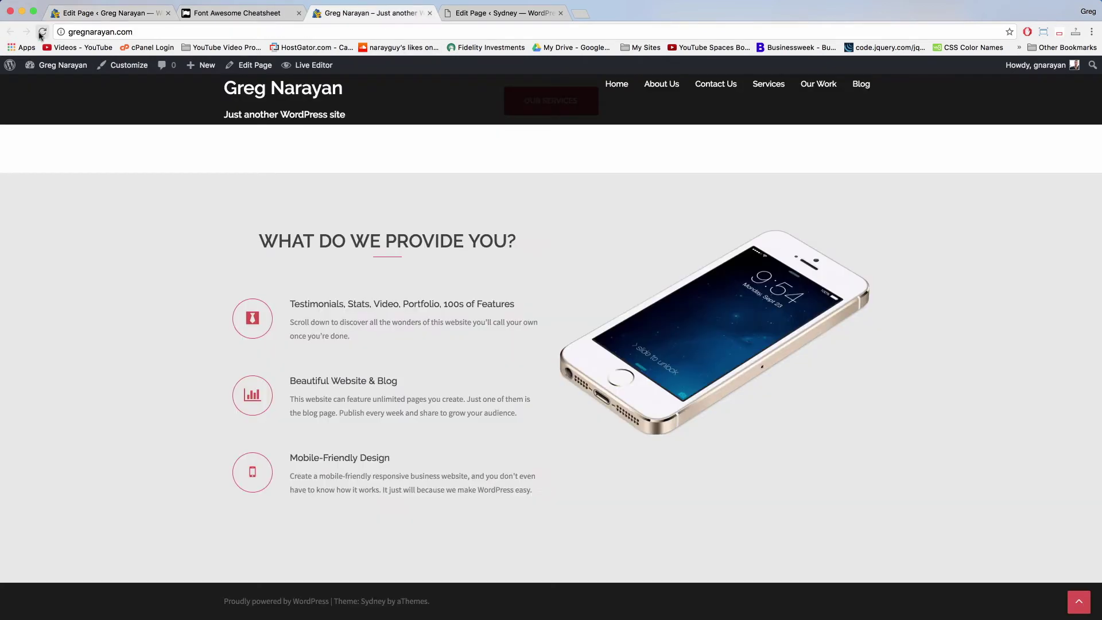
{"action": "left_click", "coordinate": [41, 32]}
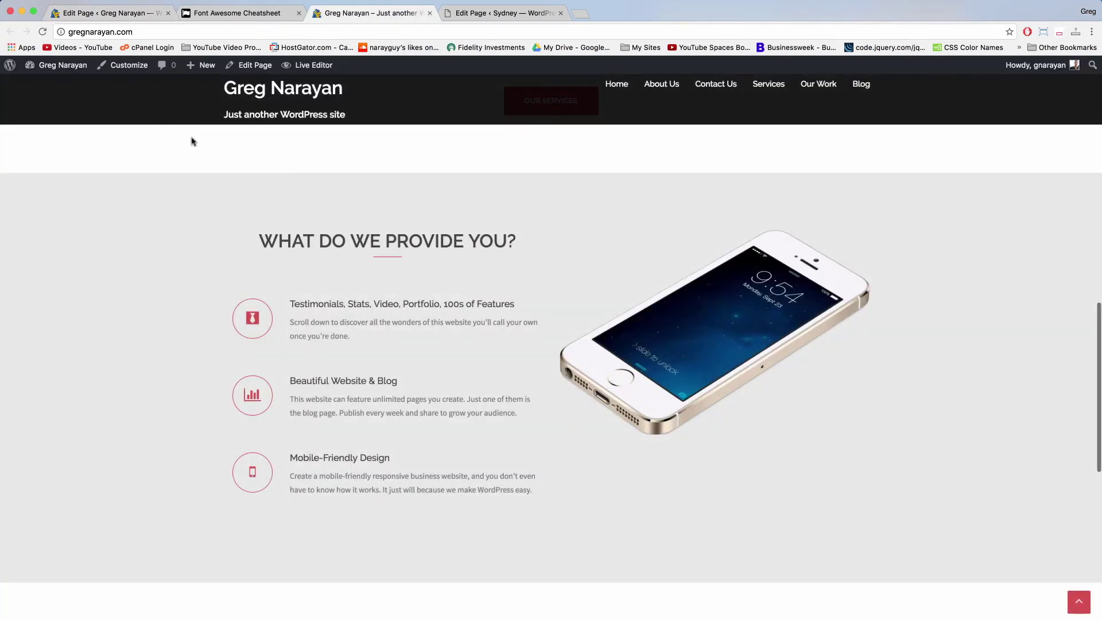
Scroll the live front page to the 'What's your next move?' call-to-action section.
{"action": "scroll", "coordinate": [474, 223], "scroll_direction": "down", "scroll_amount": 2}
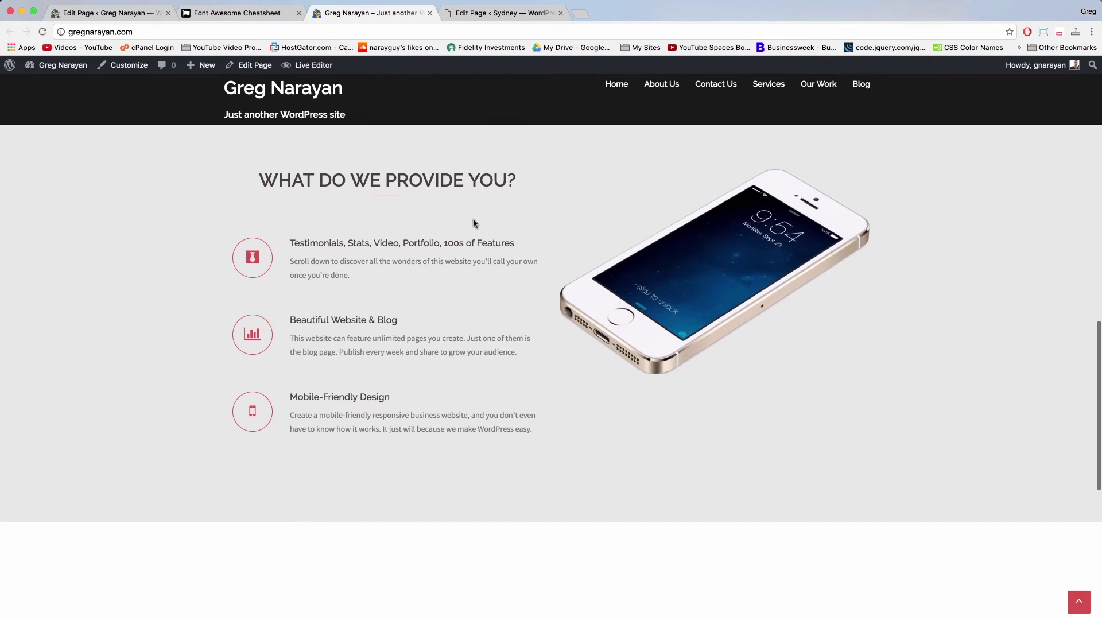
{"action": "scroll", "coordinate": [474, 223], "scroll_direction": "down", "scroll_amount": 6}
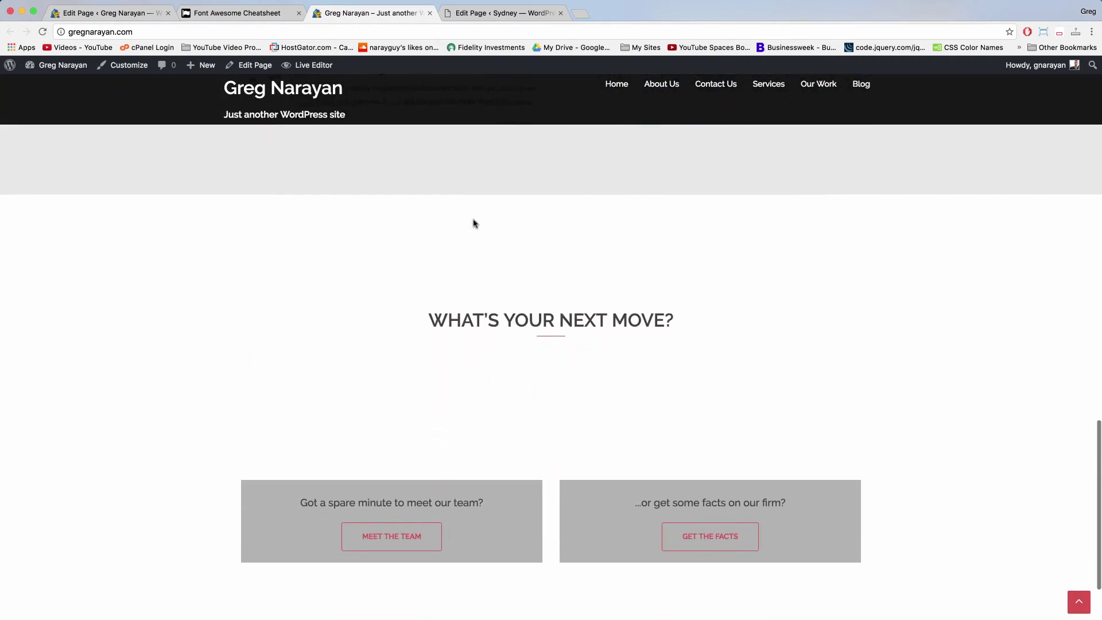
{"action": "scroll", "coordinate": [474, 223], "scroll_direction": "down", "scroll_amount": 2}
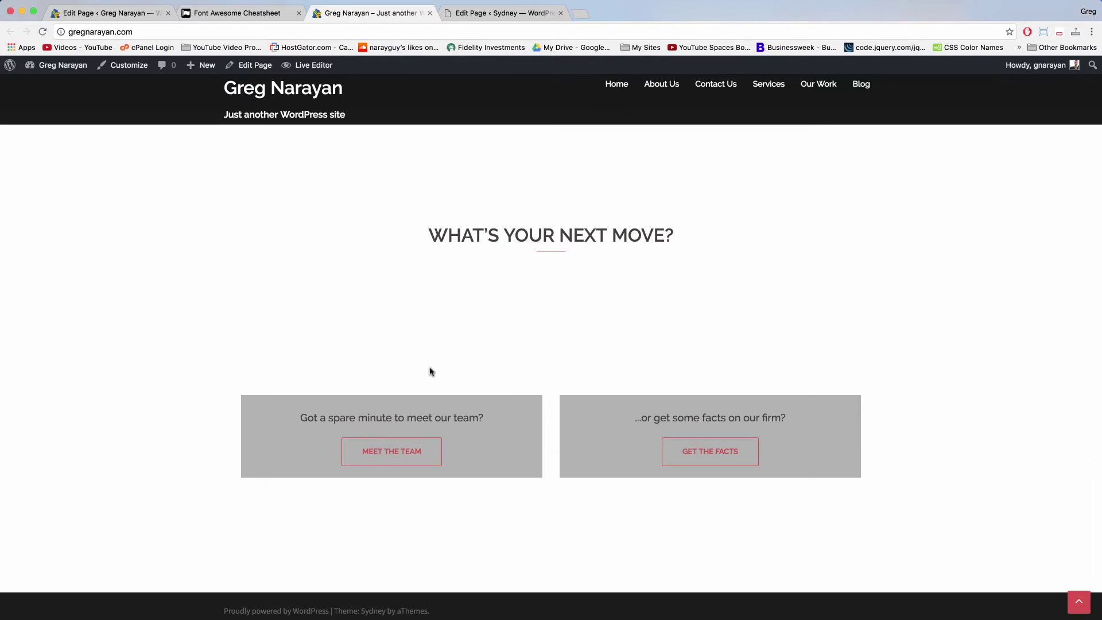
{"action": "scroll", "coordinate": [431, 372], "scroll_direction": "up", "scroll_amount": 3}
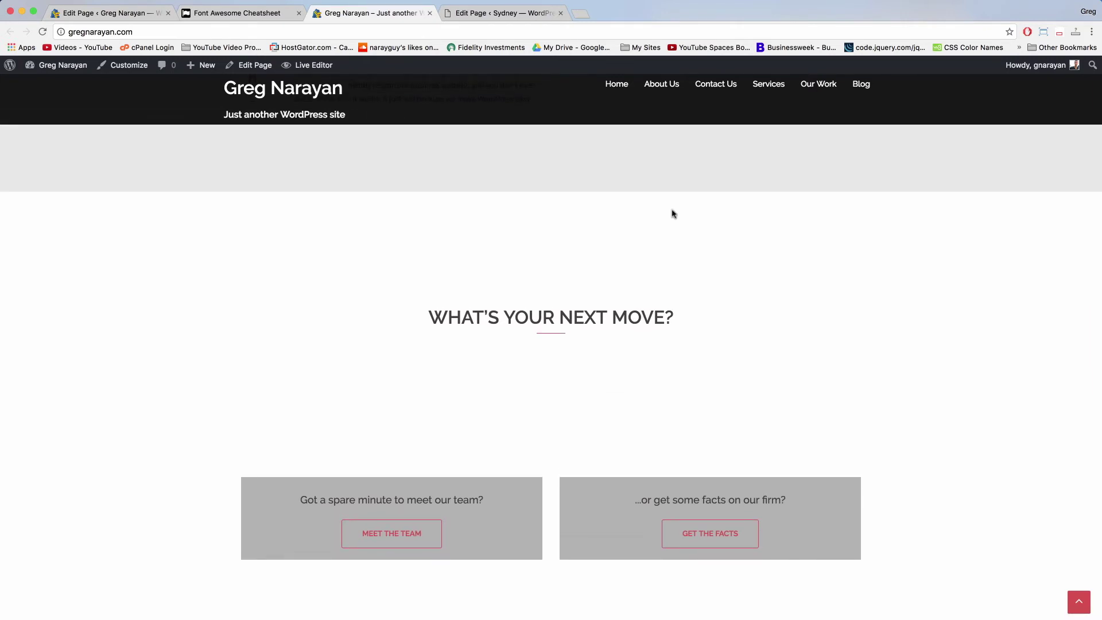
{"action": "scroll", "coordinate": [544, 279], "scroll_direction": "down", "scroll_amount": 3}
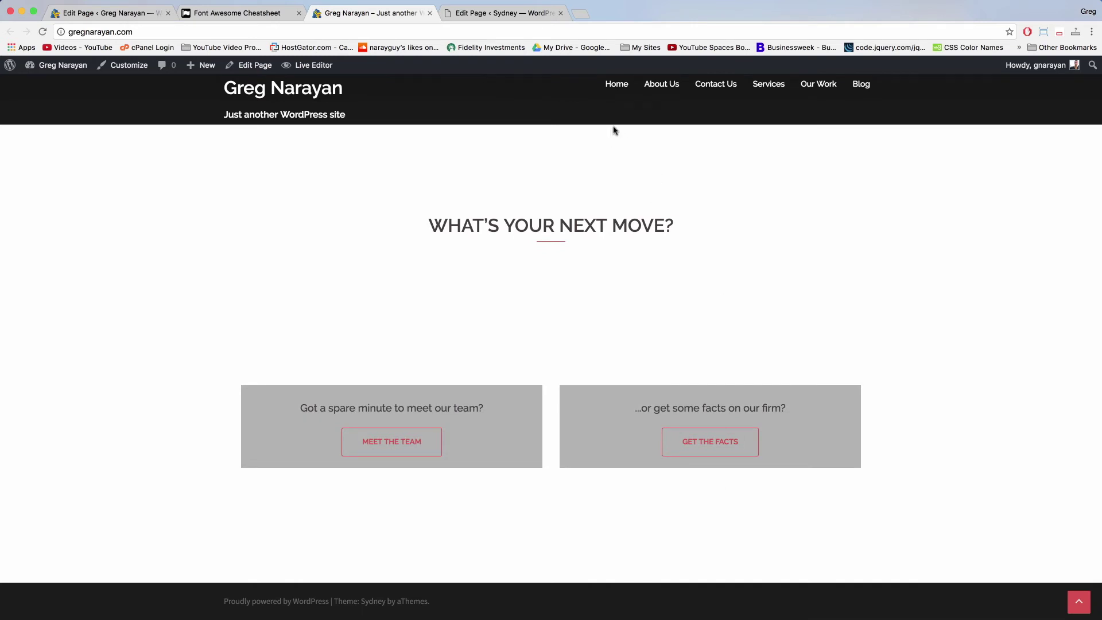
{"action": "scroll", "coordinate": [564, 365], "scroll_direction": "up", "scroll_amount": 3}
{"action": "scroll", "coordinate": [564, 364], "scroll_direction": "down", "scroll_amount": 2}
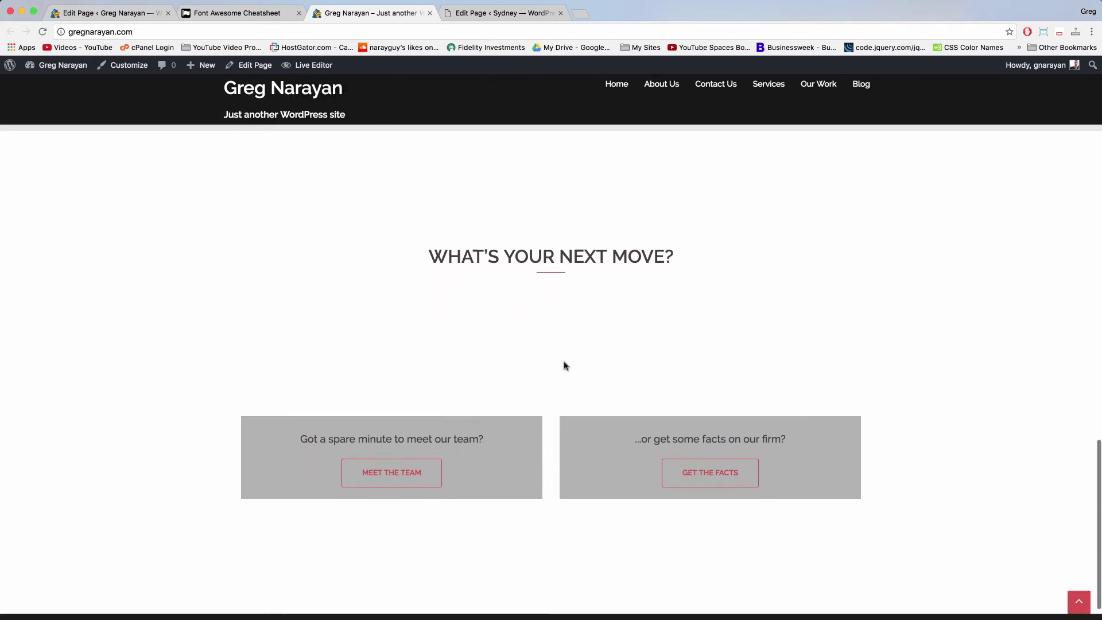
{"action": "scroll", "coordinate": [565, 365], "scroll_direction": "down", "scroll_amount": 1}
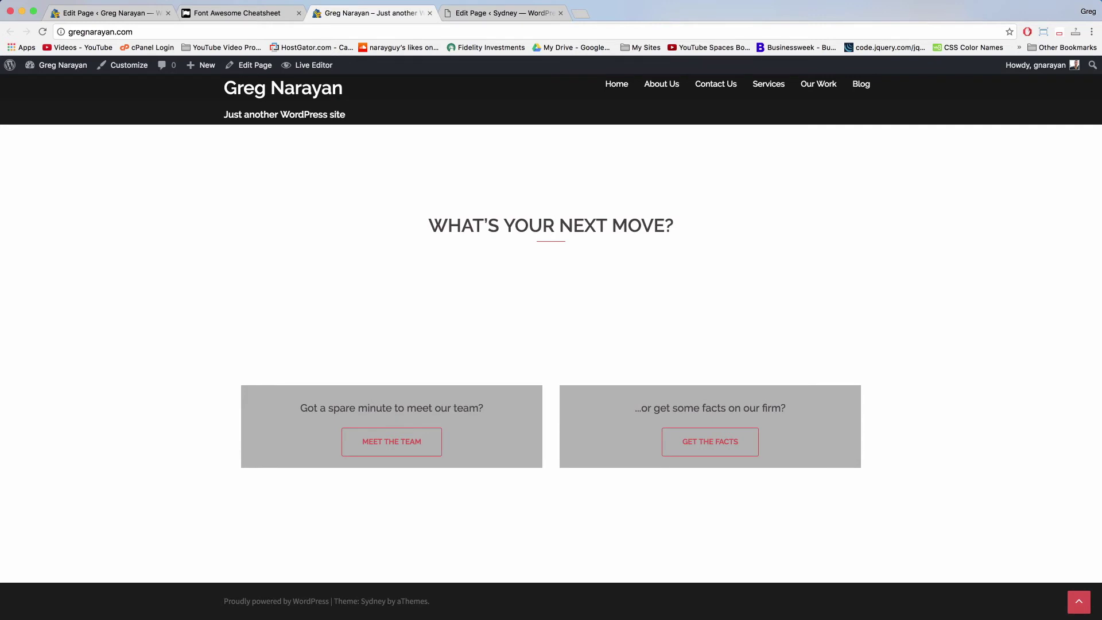
Set the call-to-action row's top/bottom padding to 0 in the Layout Builder.
{"action": "left_click", "coordinate": [95, 14]}
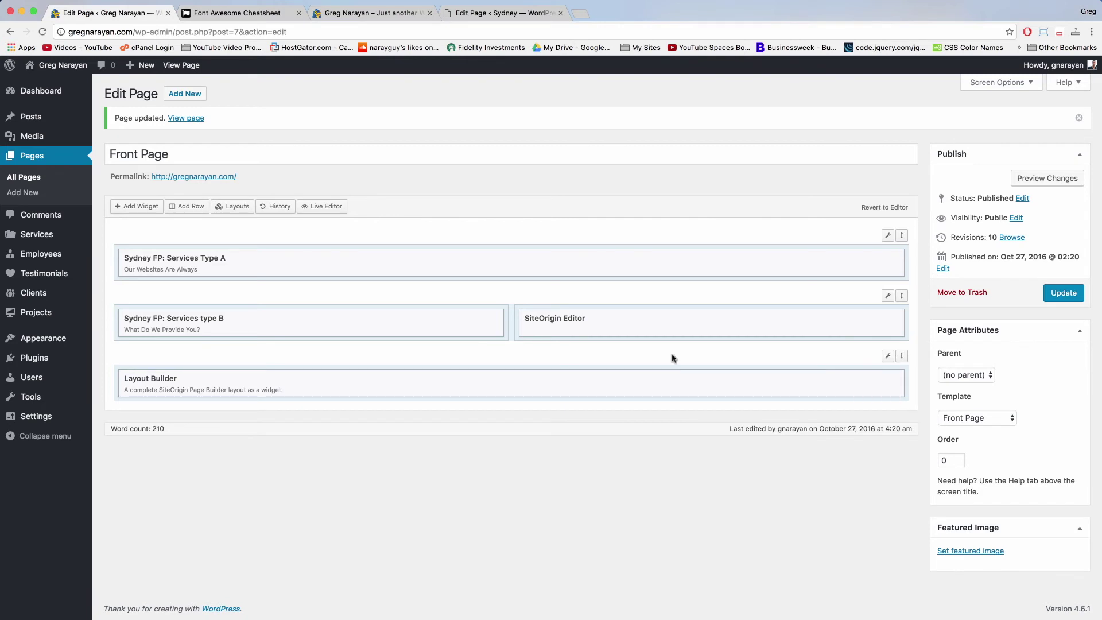
{"action": "left_click", "coordinate": [501, 384]}
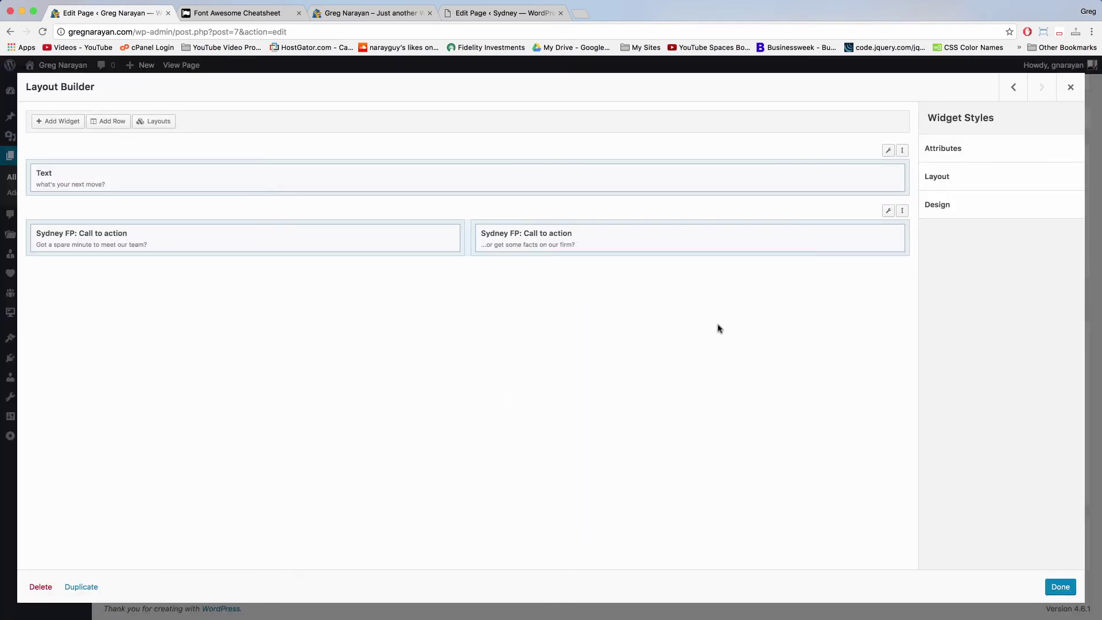
{"action": "mouse_move", "coordinate": [888, 213]}
{"action": "left_click", "coordinate": [879, 230]}
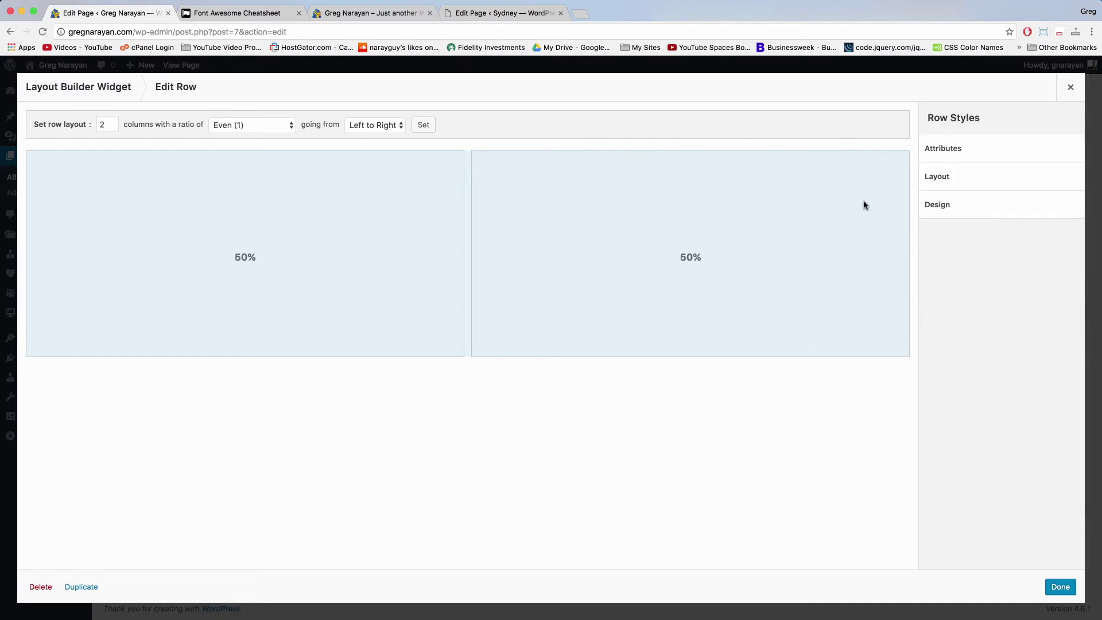
{"action": "left_click", "coordinate": [975, 181]}
{"action": "left_click", "coordinate": [968, 215]}
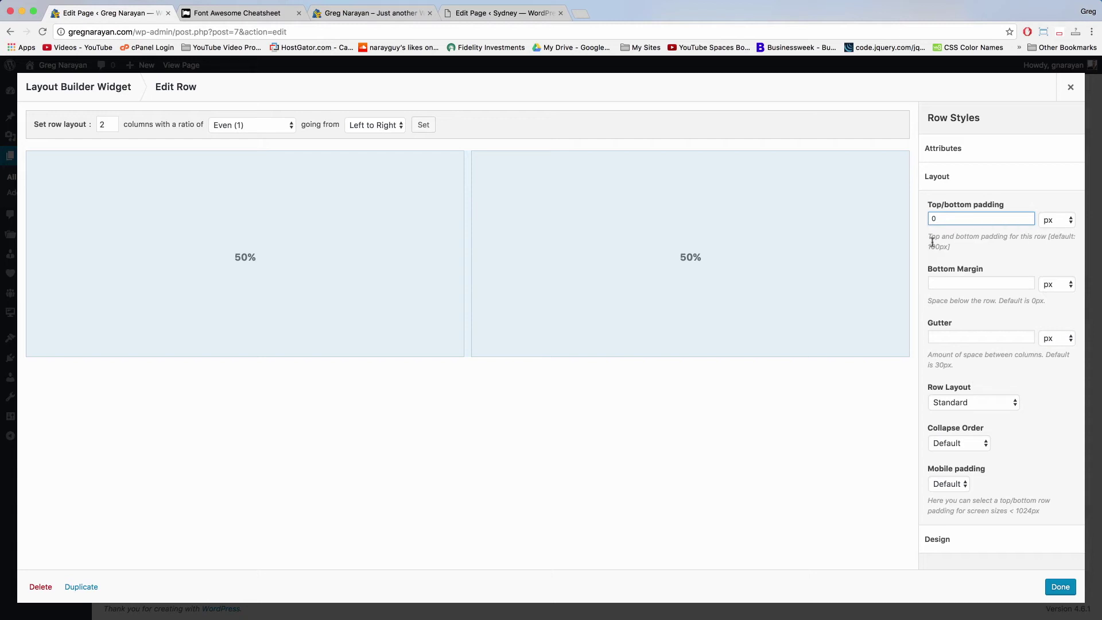
{"action": "left_click", "coordinate": [379, 13]}
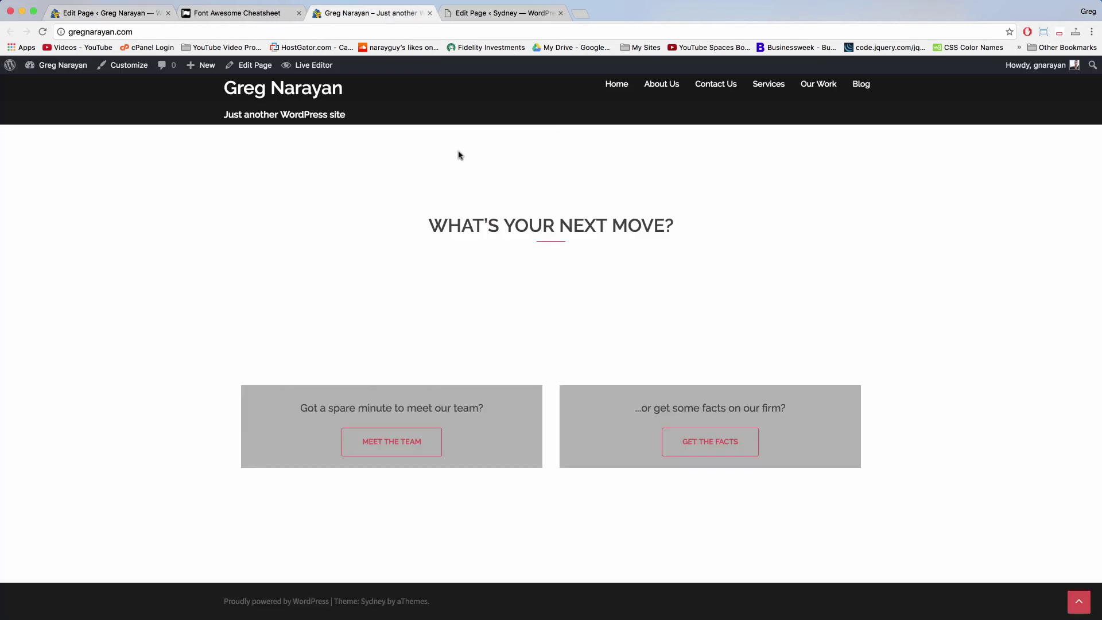
{"action": "scroll", "coordinate": [497, 328], "scroll_direction": "up", "scroll_amount": 3}
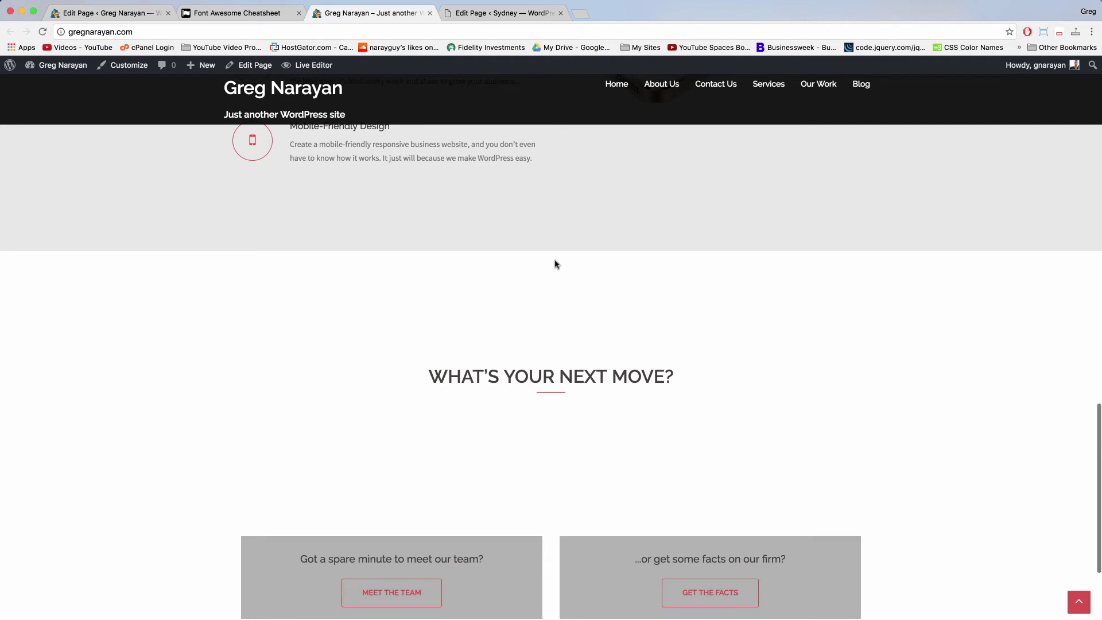
{"action": "scroll", "coordinate": [496, 421], "scroll_direction": "down", "scroll_amount": 3}
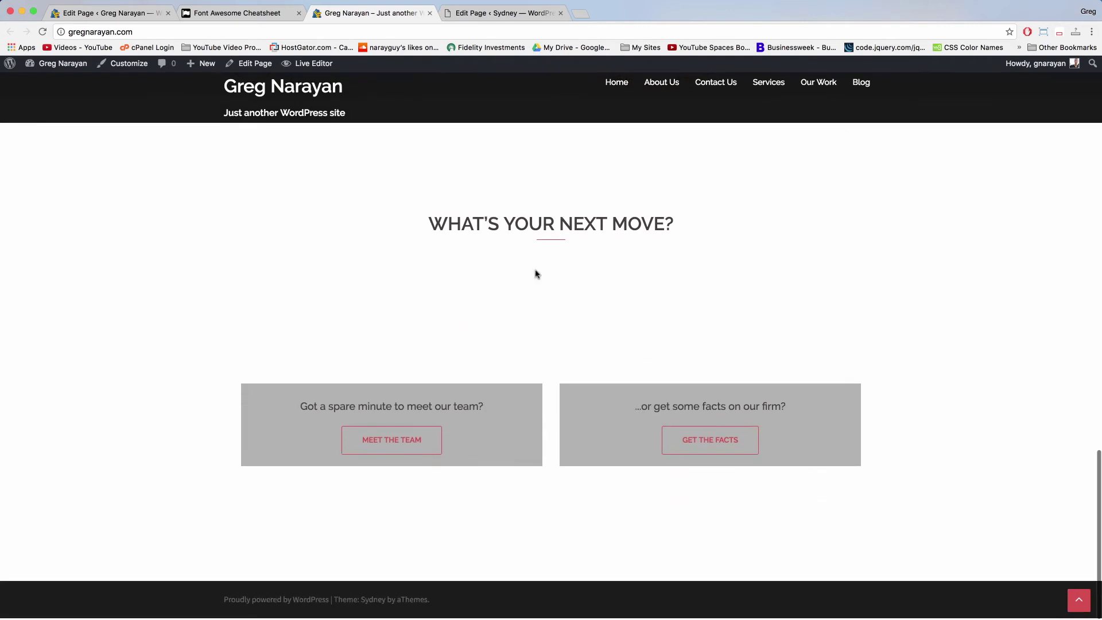
{"action": "left_click", "coordinate": [107, 11]}
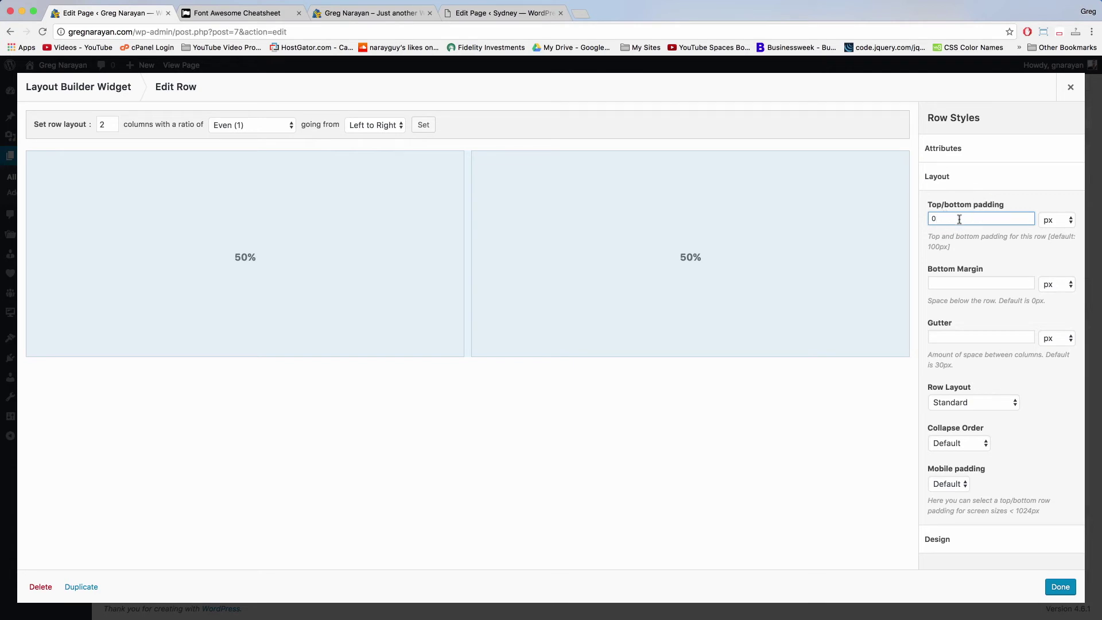
{"action": "left_click", "coordinate": [1059, 589]}
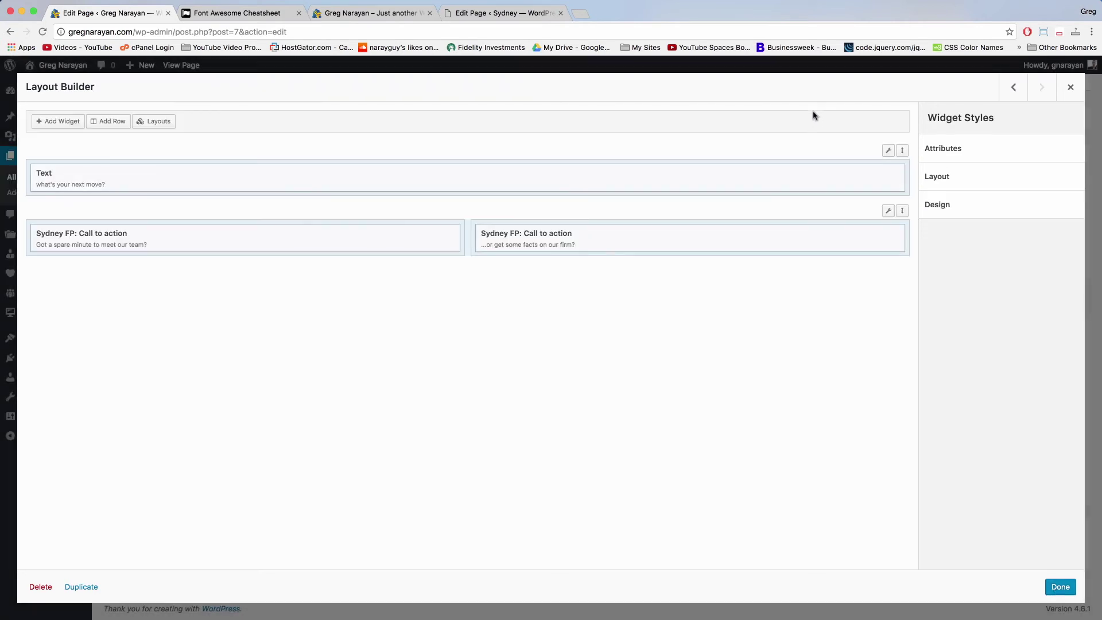
Adjust the heading text row's top/bottom padding, then close the Layout Builder.
{"action": "mouse_move", "coordinate": [887, 150]}
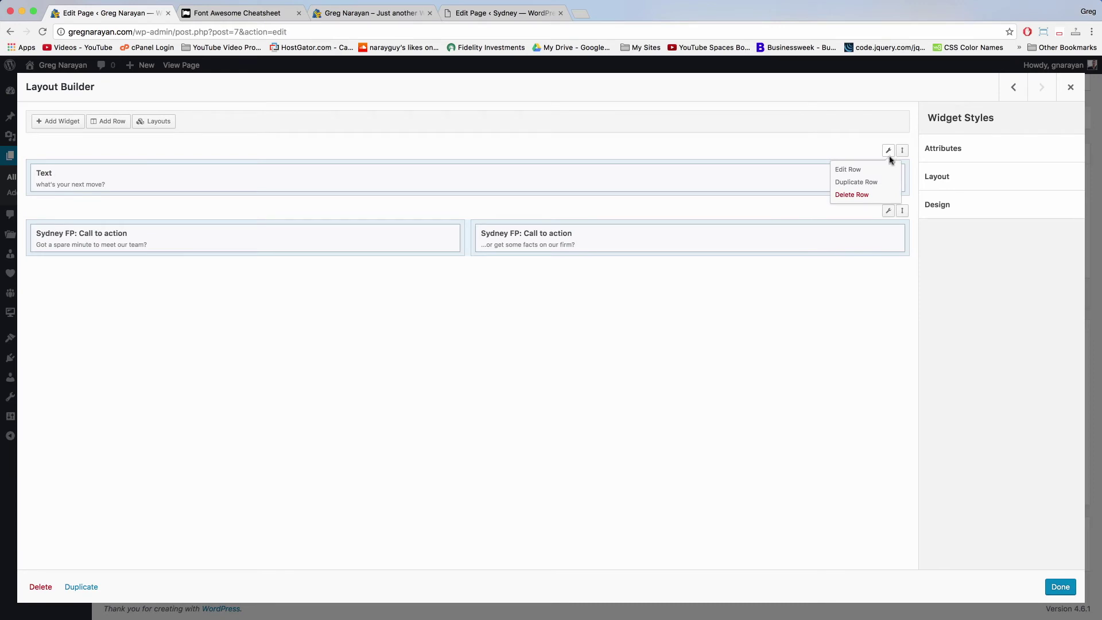
{"action": "left_click", "coordinate": [876, 171]}
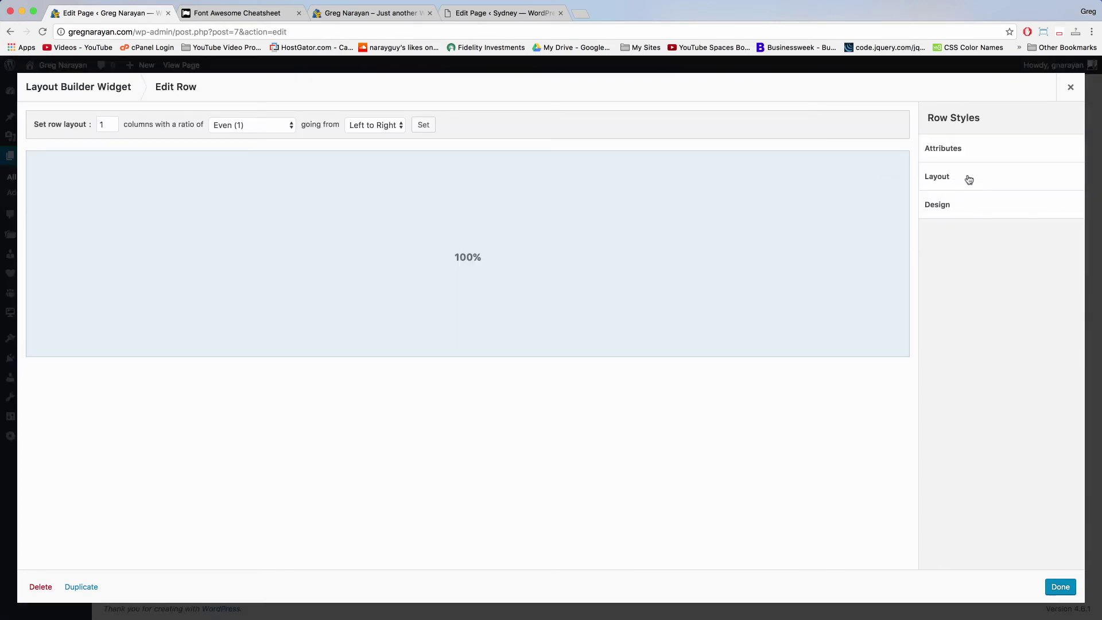
{"action": "left_click", "coordinate": [968, 179]}
{"action": "left_click", "coordinate": [965, 217]}
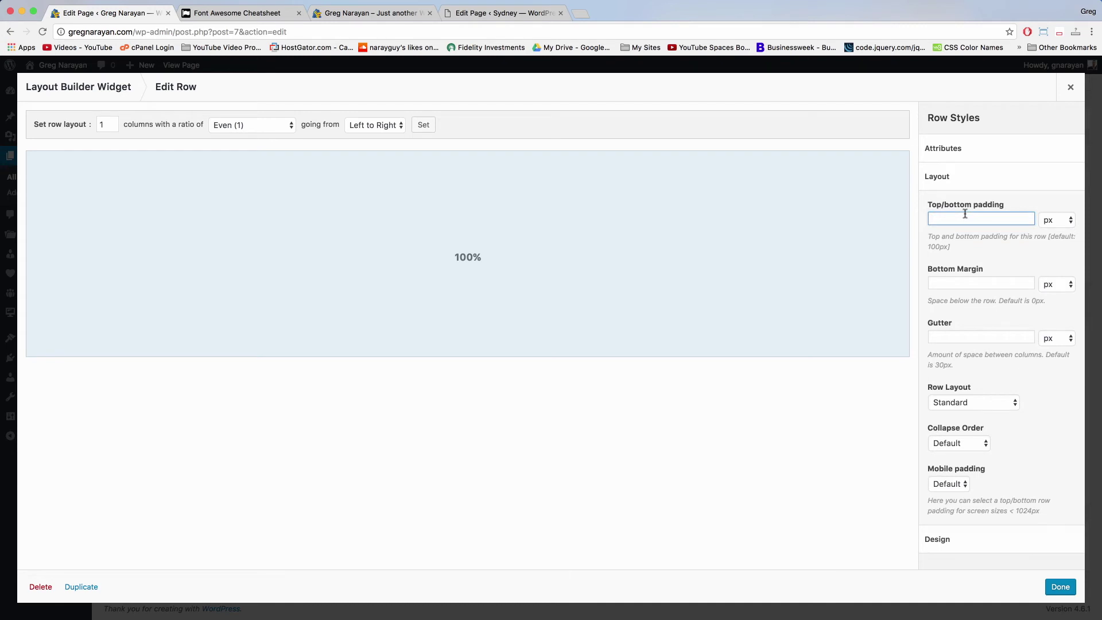
{"action": "left_click", "coordinate": [1061, 588]}
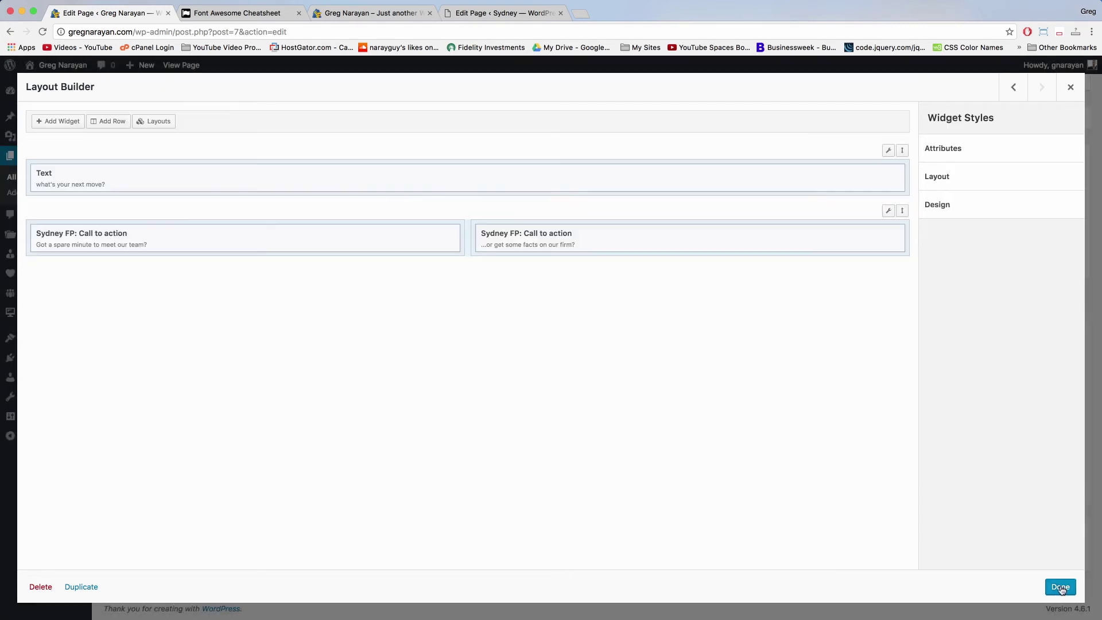
{"action": "left_click", "coordinate": [1056, 587]}
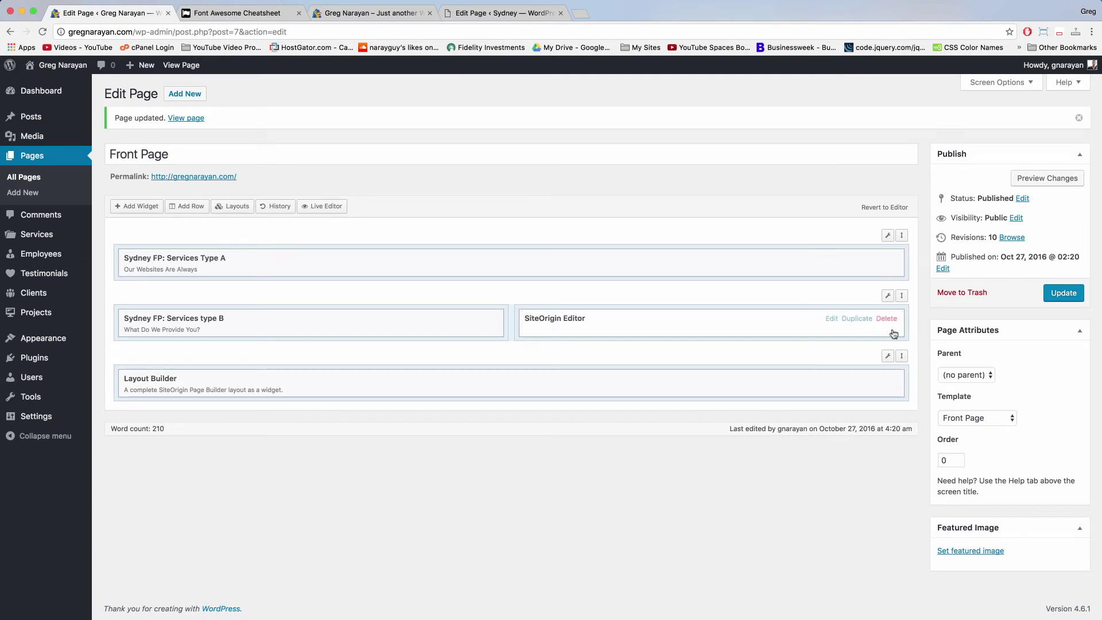
Give the Layout Builder row 50 top/bottom padding and a Full Width row layout, then update.
{"action": "mouse_move", "coordinate": [888, 360]}
{"action": "left_click", "coordinate": [654, 382]}
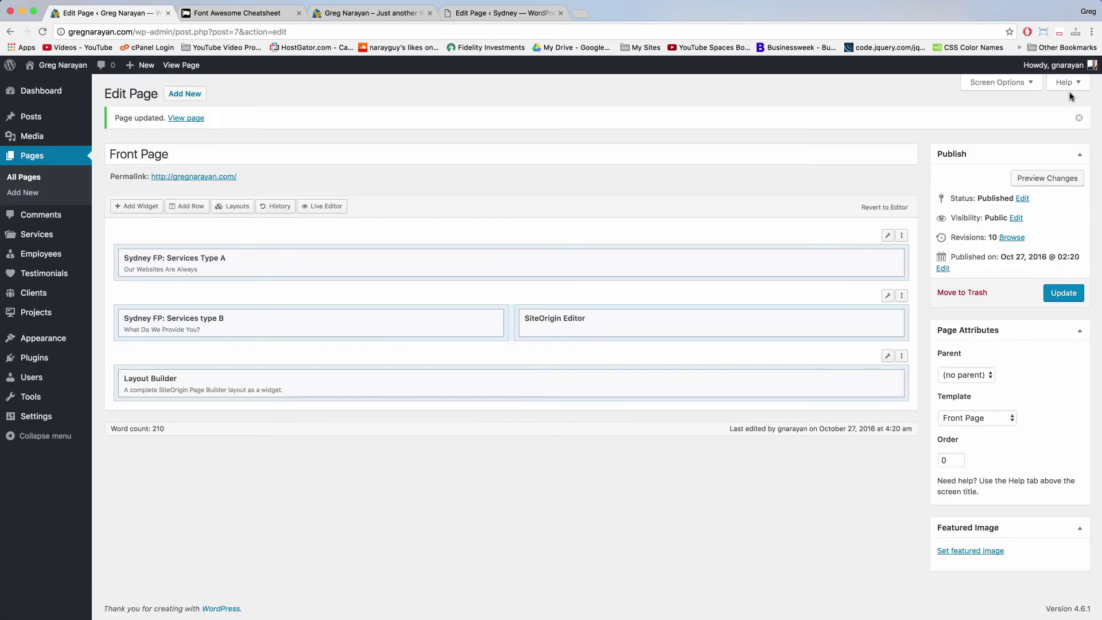
{"action": "left_click", "coordinate": [1071, 88]}
{"action": "left_click", "coordinate": [885, 373]}
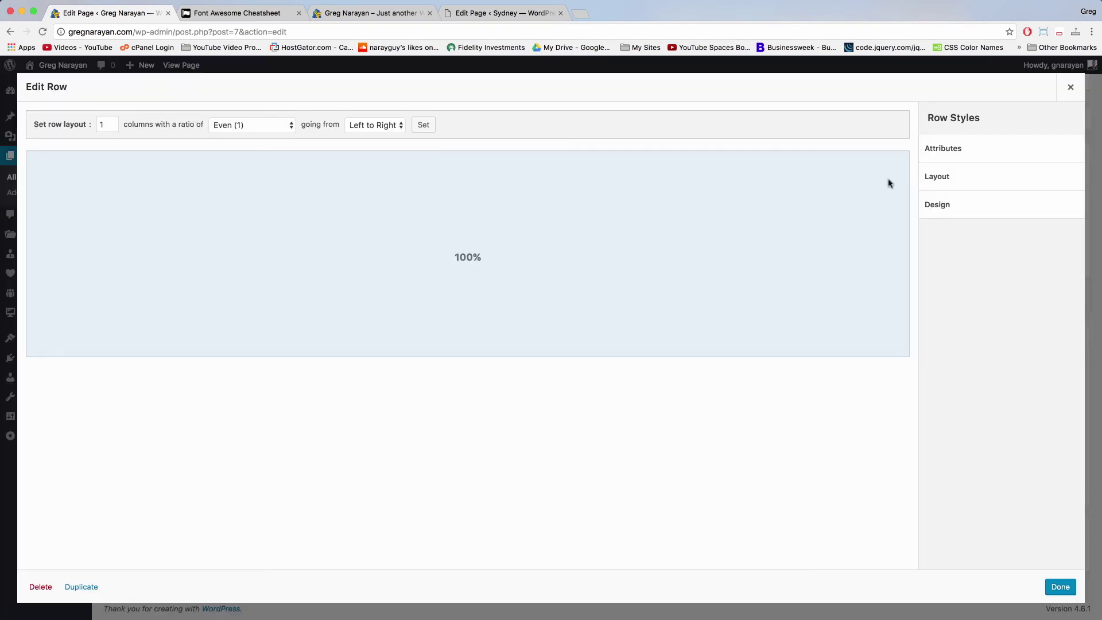
{"action": "left_click", "coordinate": [971, 177]}
{"action": "left_click", "coordinate": [964, 218]}
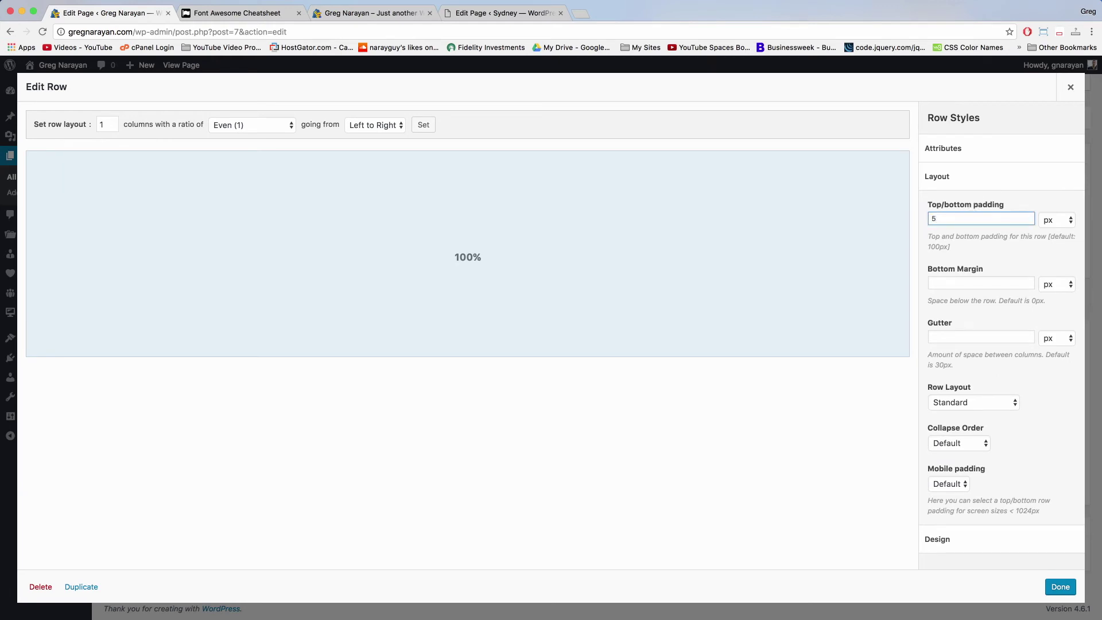
{"action": "type", "text": "50"}
{"action": "key", "text": "super+a"}
{"action": "left_click", "coordinate": [991, 403]}
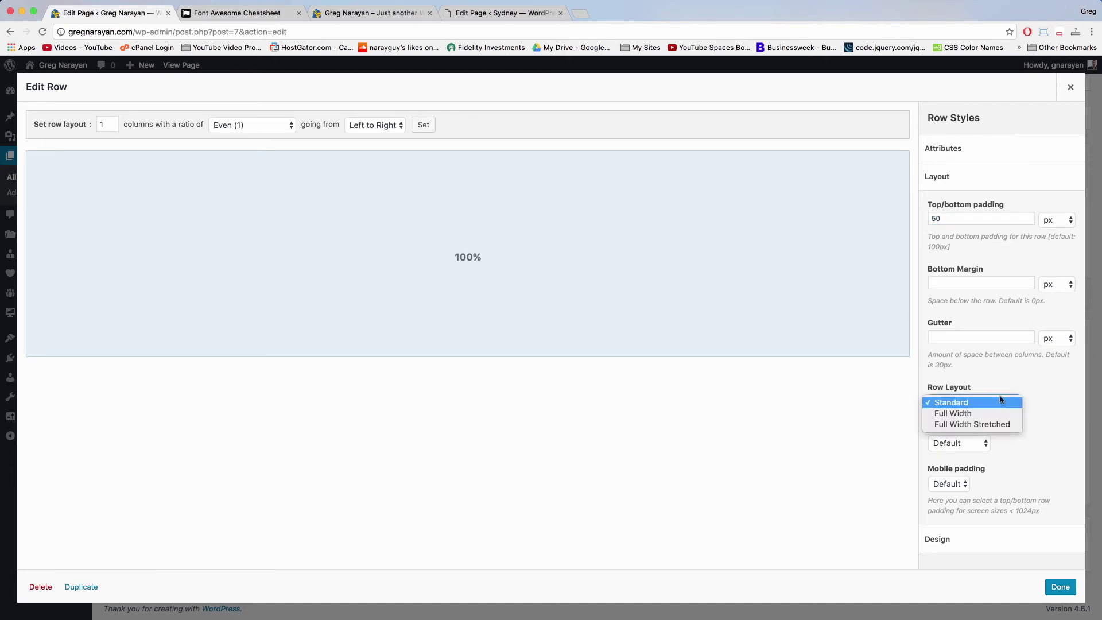
{"action": "left_click", "coordinate": [964, 413]}
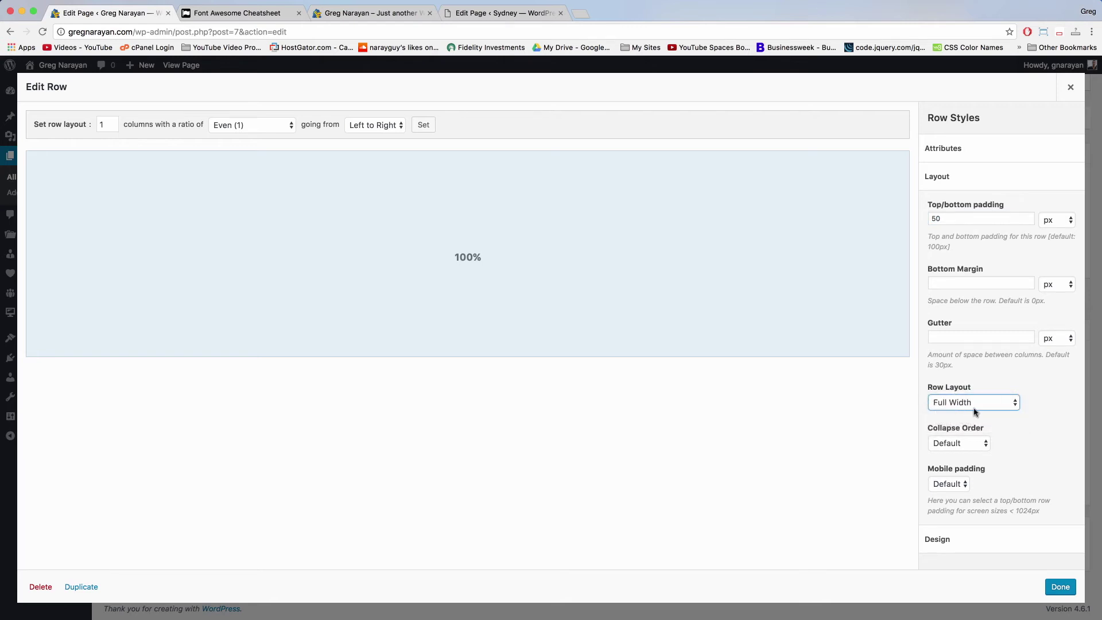
{"action": "left_click", "coordinate": [1059, 585]}
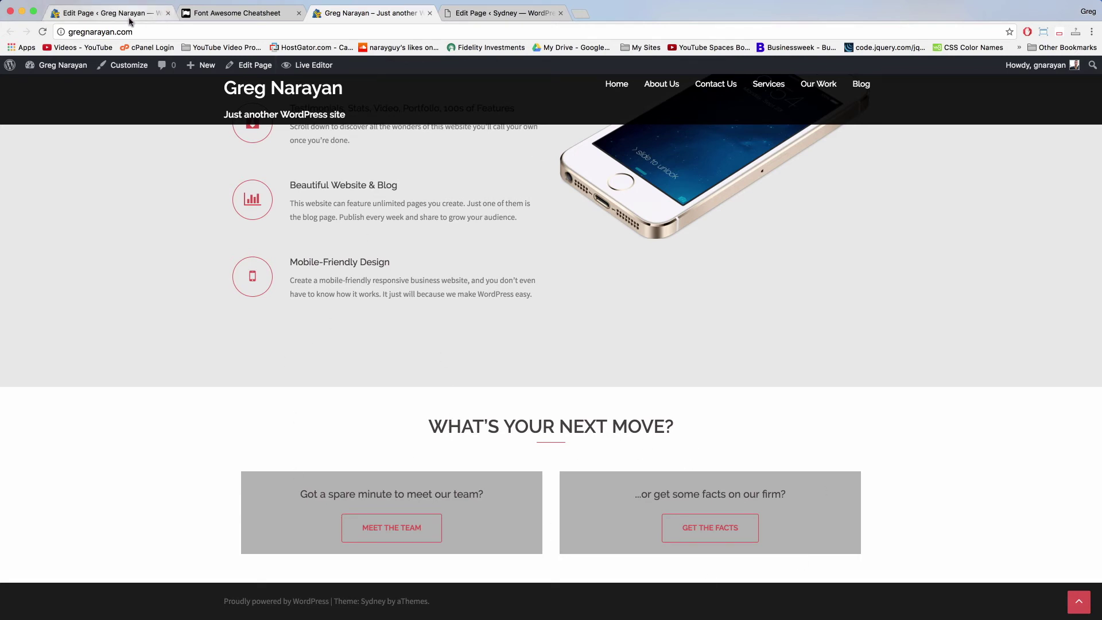
{"action": "left_click", "coordinate": [109, 12]}
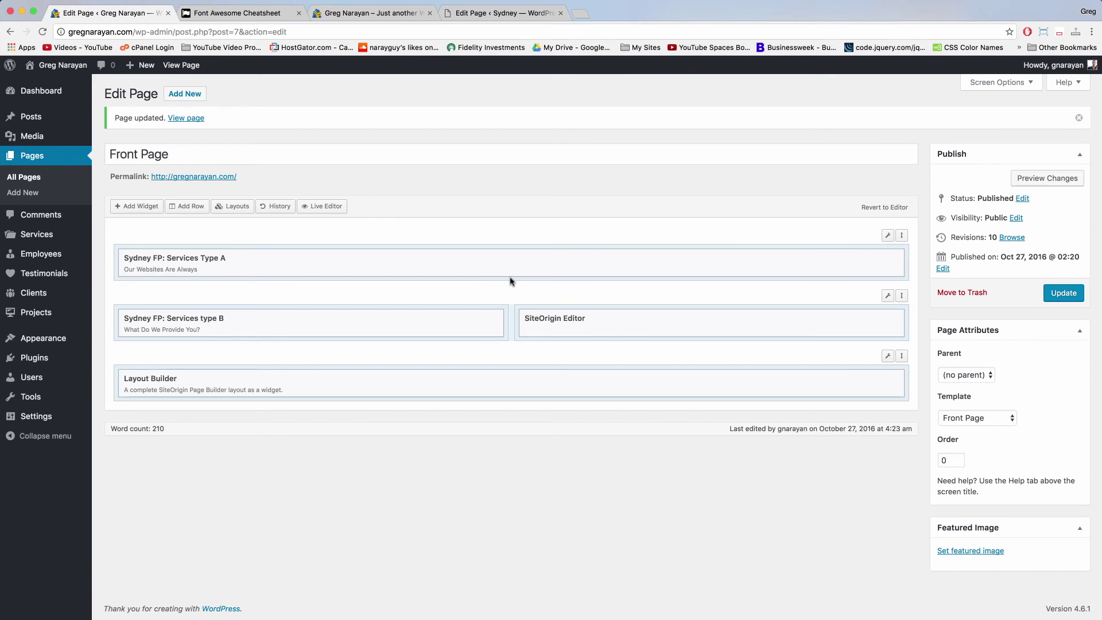
Open Edit Row for the Layout Builder row and expand its Design background options.
{"action": "mouse_move", "coordinate": [304, 375]}
{"action": "left_click", "coordinate": [372, 15]}
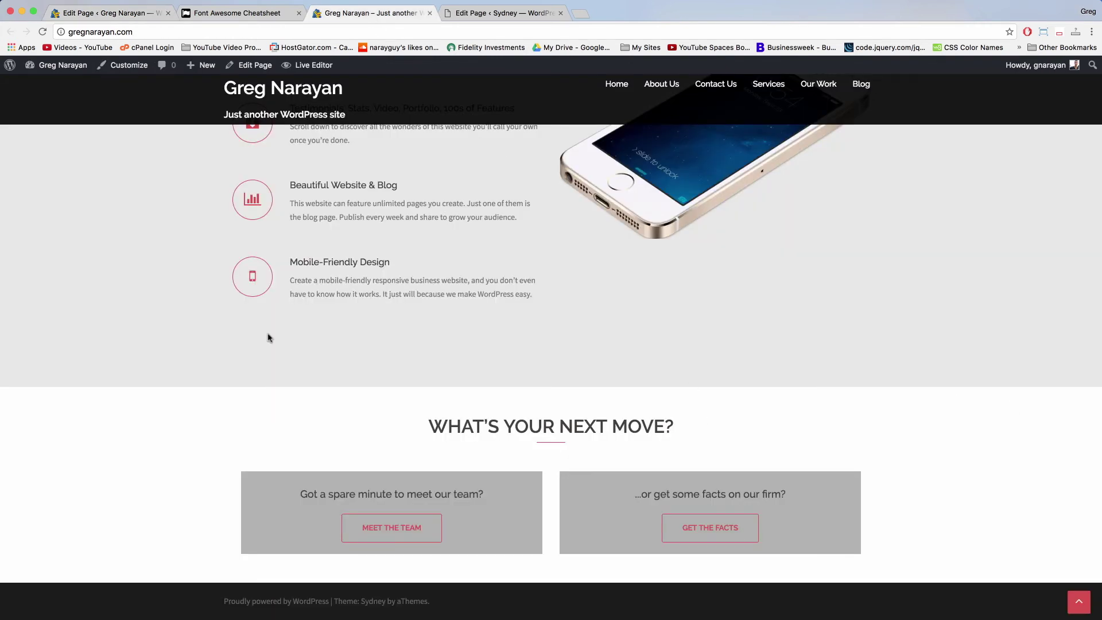
{"action": "left_click", "coordinate": [90, 14]}
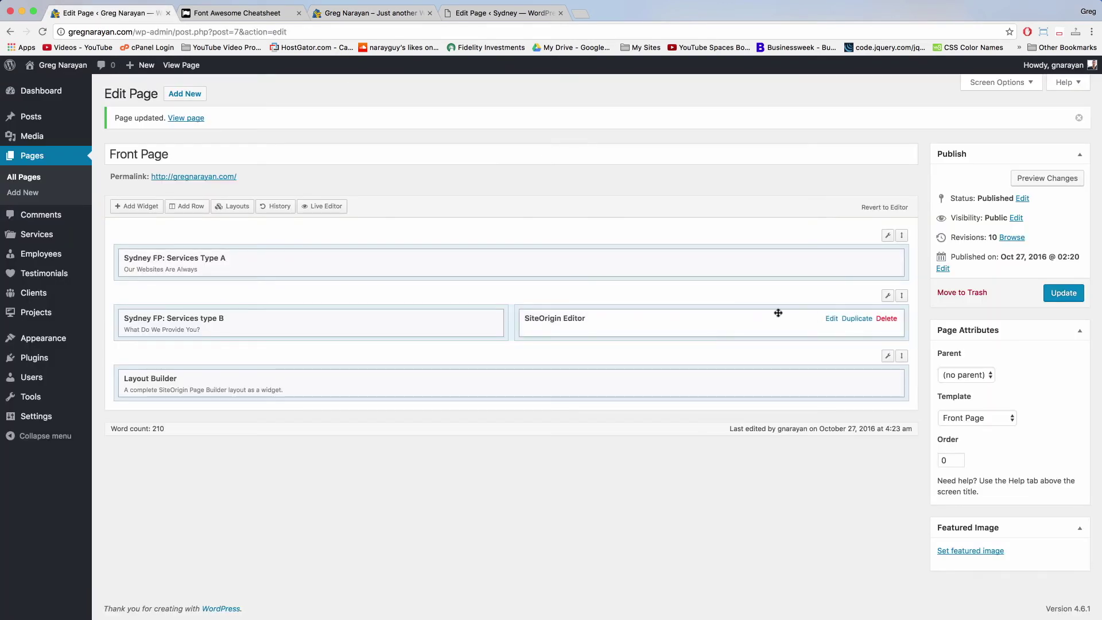
{"action": "mouse_move", "coordinate": [886, 360]}
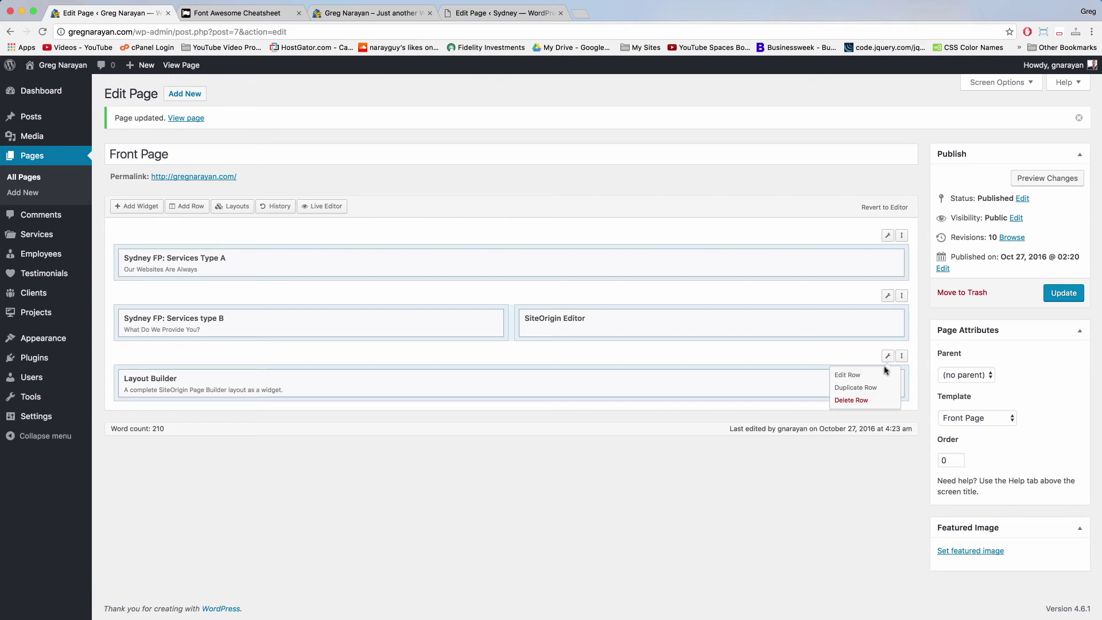
{"action": "left_click", "coordinate": [879, 374]}
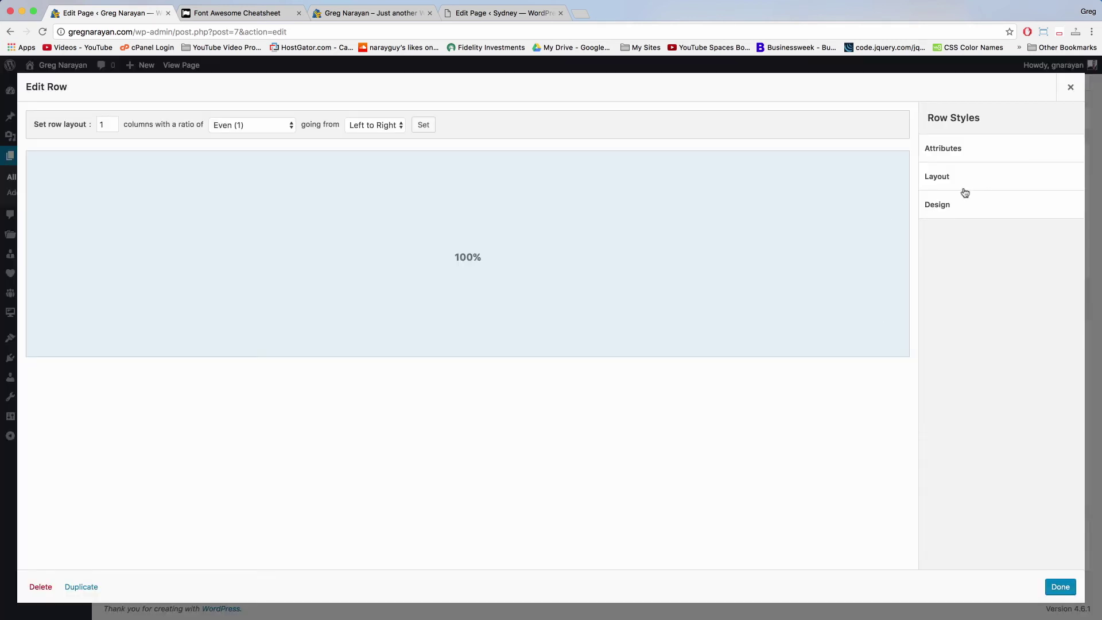
{"action": "left_click", "coordinate": [974, 208]}
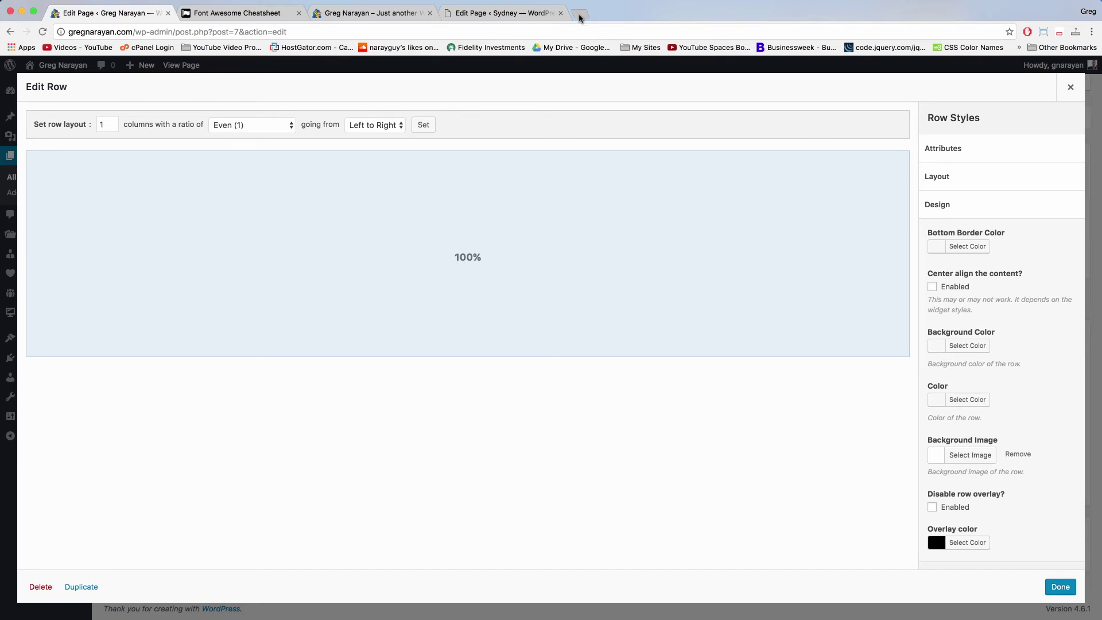
{"action": "left_click", "coordinate": [579, 16]}
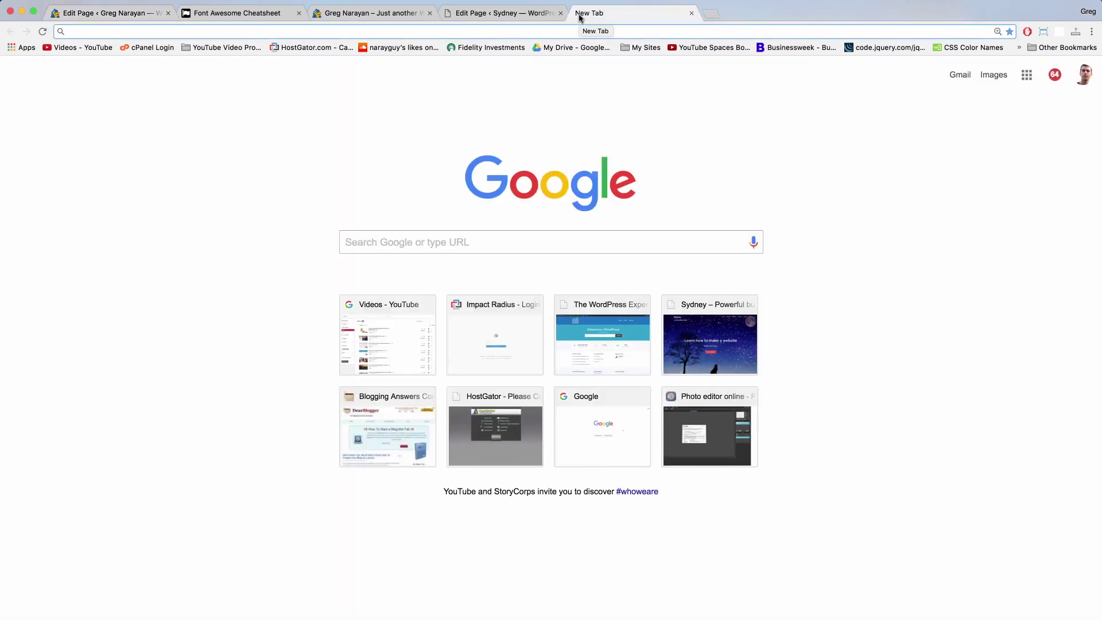
Go to Pixabay and search for sunglasses images.
{"action": "type", "text": "pixabay.com"}
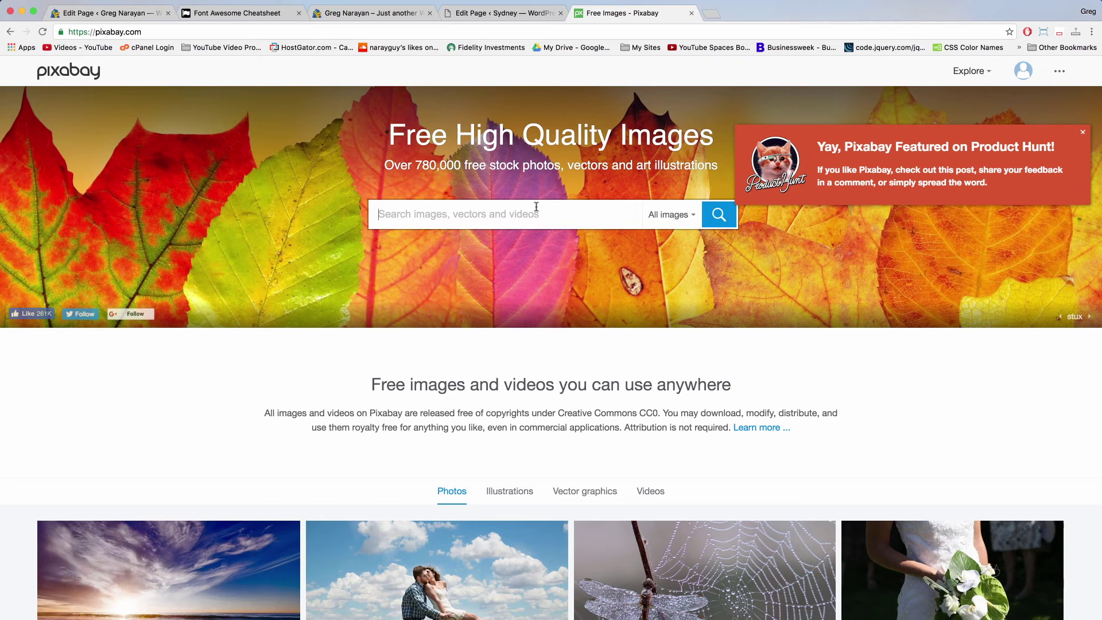
{"action": "scroll", "coordinate": [460, 212], "scroll_direction": "down", "scroll_amount": 12}
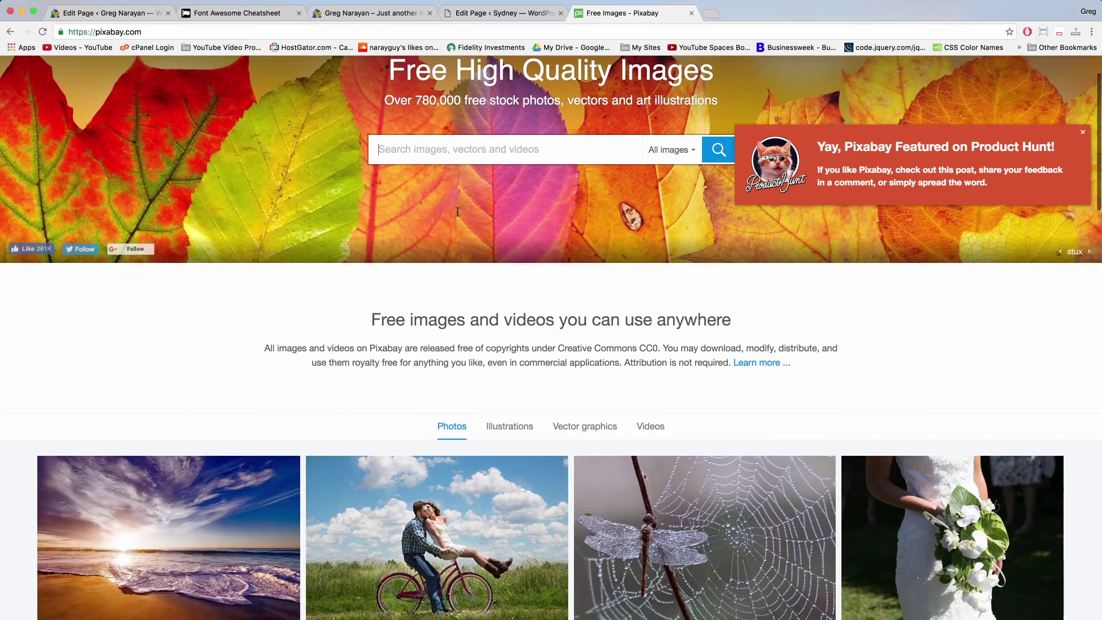
{"action": "scroll", "coordinate": [459, 215], "scroll_direction": "down", "scroll_amount": 5}
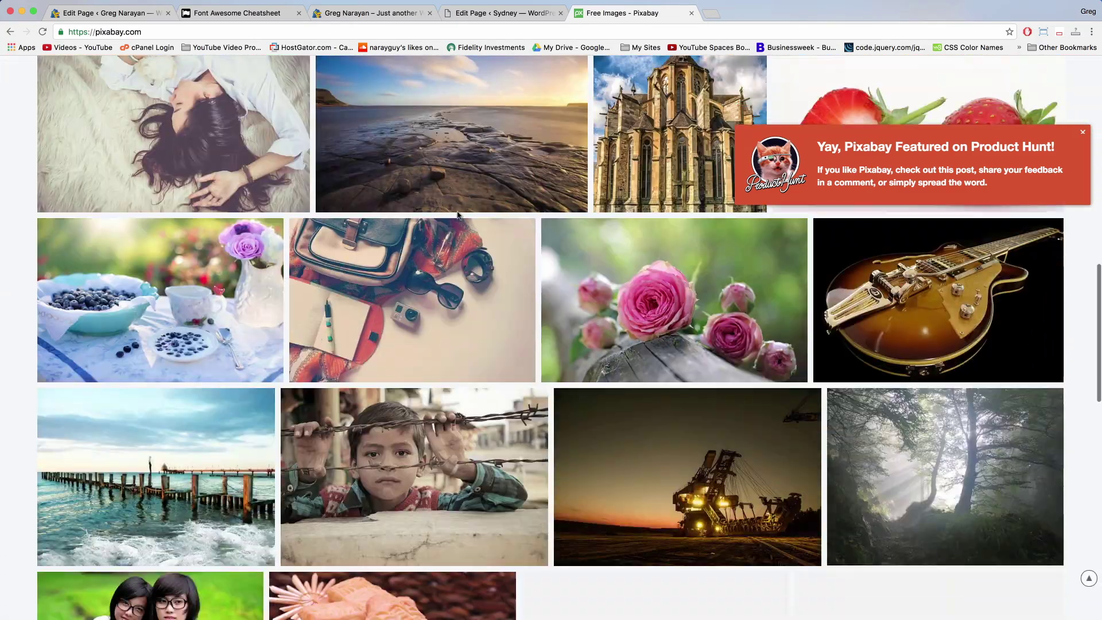
{"action": "scroll", "coordinate": [456, 213], "scroll_direction": "up", "scroll_amount": 20}
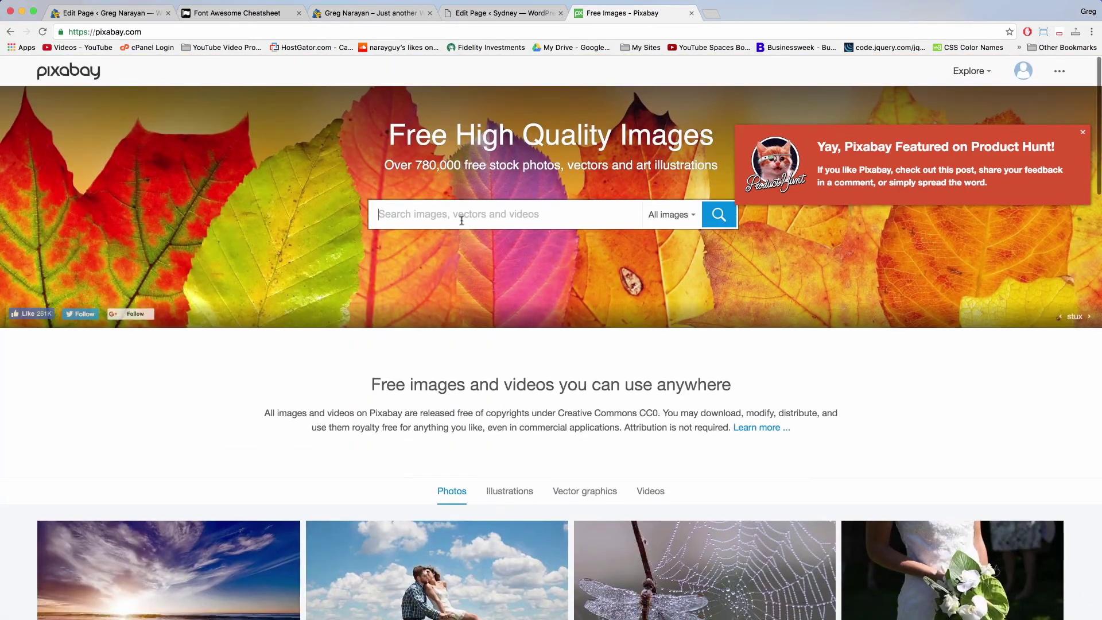
{"action": "left_click", "coordinate": [459, 216]}
{"action": "type", "text": "g"}
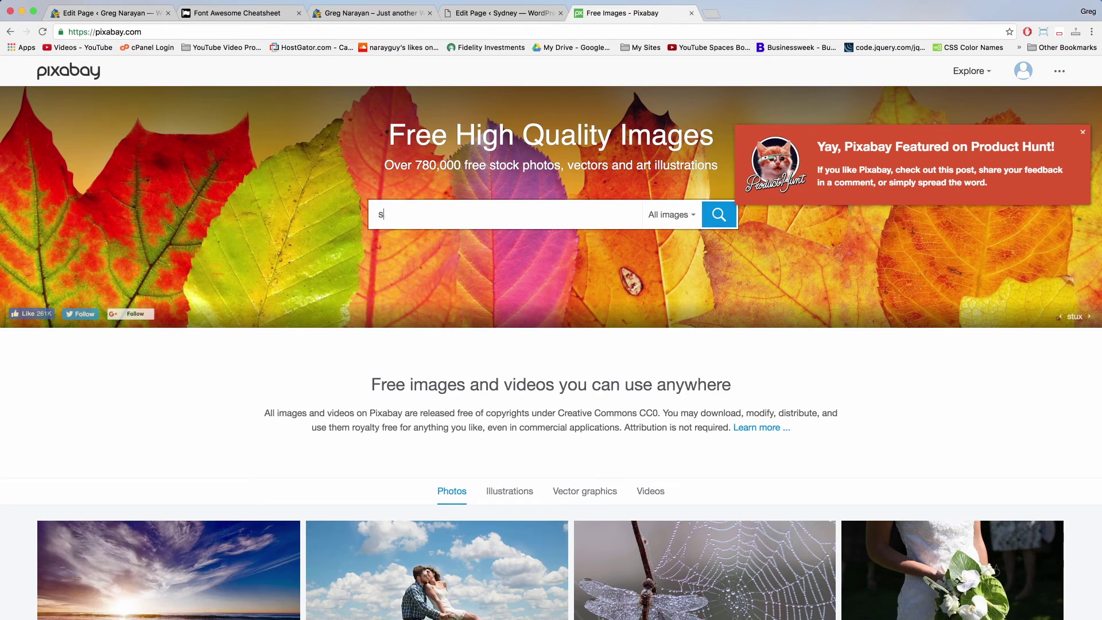
{"action": "type", "text": "ung"}
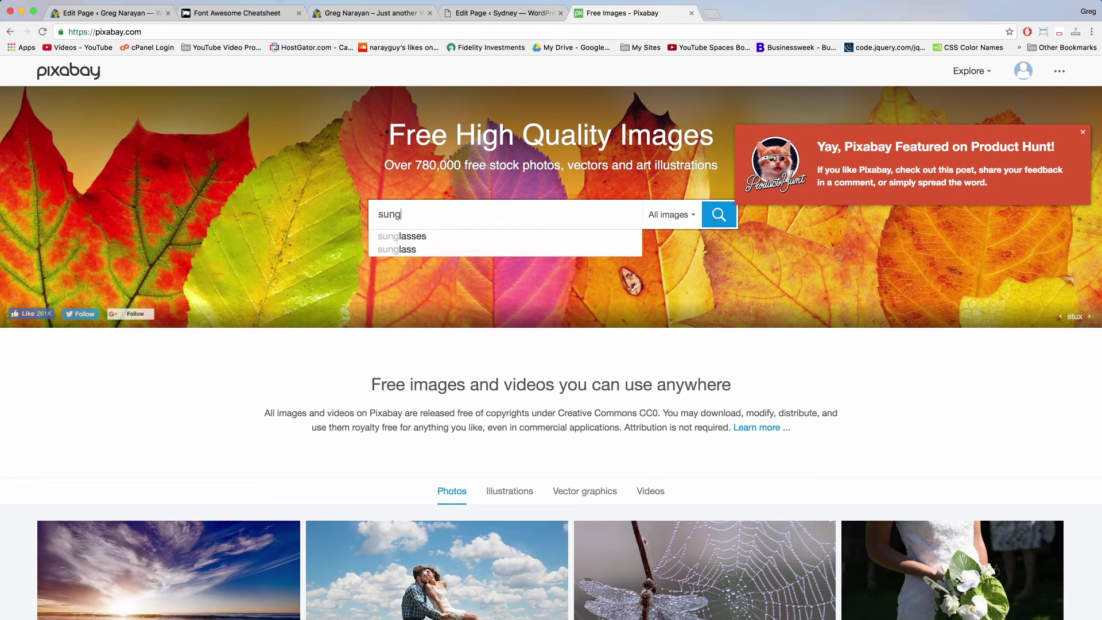
{"action": "type", "text": "lasses"}
{"action": "key", "text": "Return"}
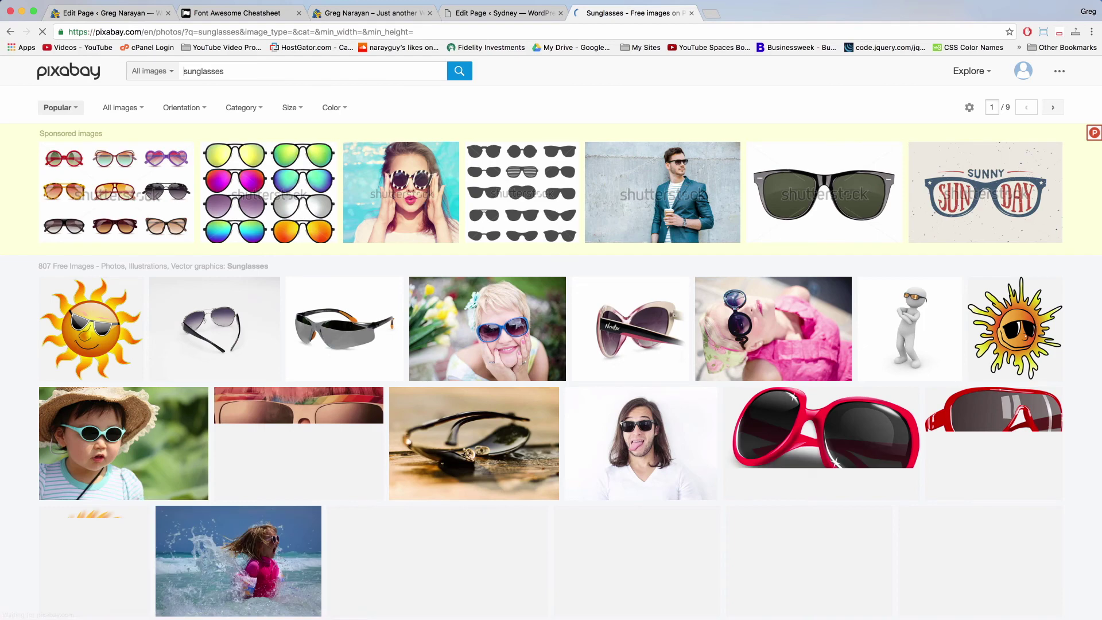
Browse the sunglasses results and preview the skate park rail photo.
{"action": "scroll", "coordinate": [346, 371], "scroll_direction": "down", "scroll_amount": 5}
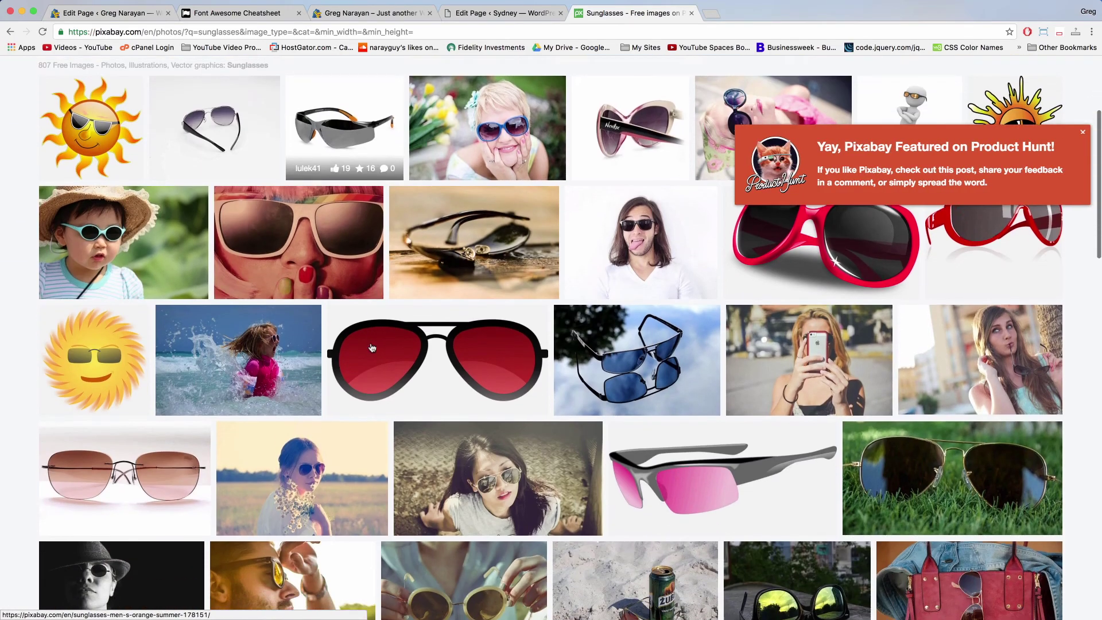
{"action": "scroll", "coordinate": [372, 347], "scroll_direction": "down", "scroll_amount": 4}
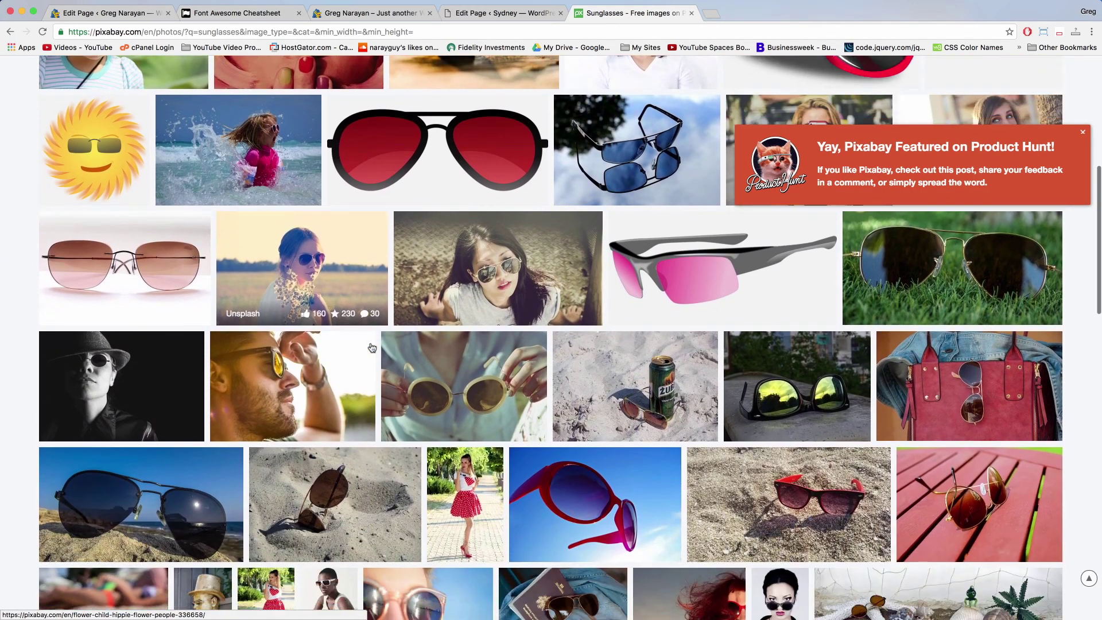
{"action": "scroll", "coordinate": [372, 347], "scroll_direction": "down", "scroll_amount": 4}
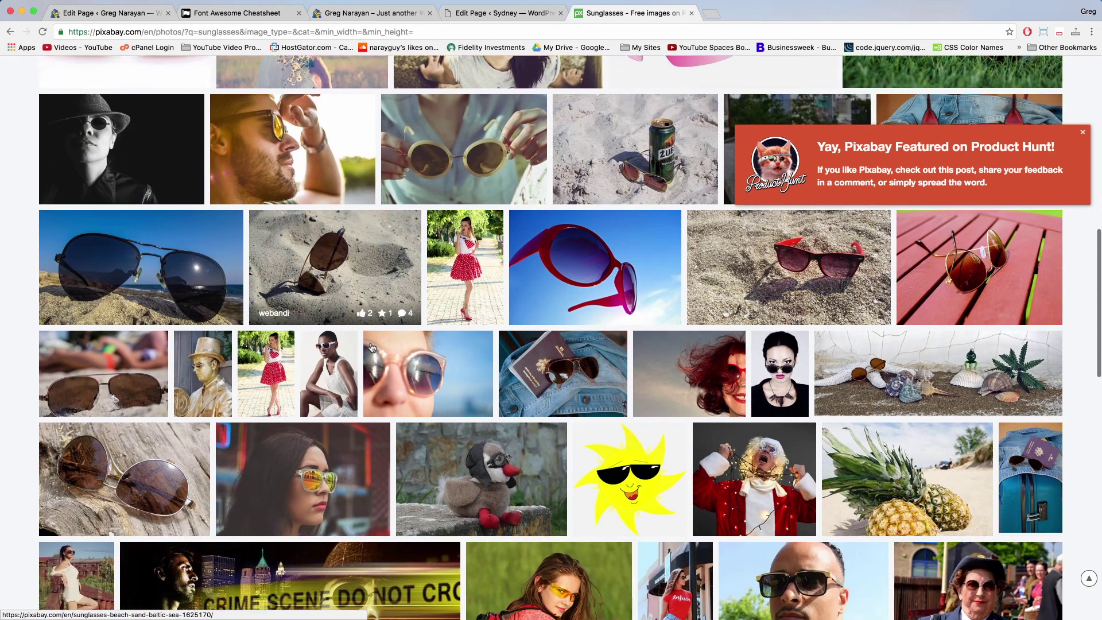
{"action": "scroll", "coordinate": [372, 347], "scroll_direction": "down", "scroll_amount": 8}
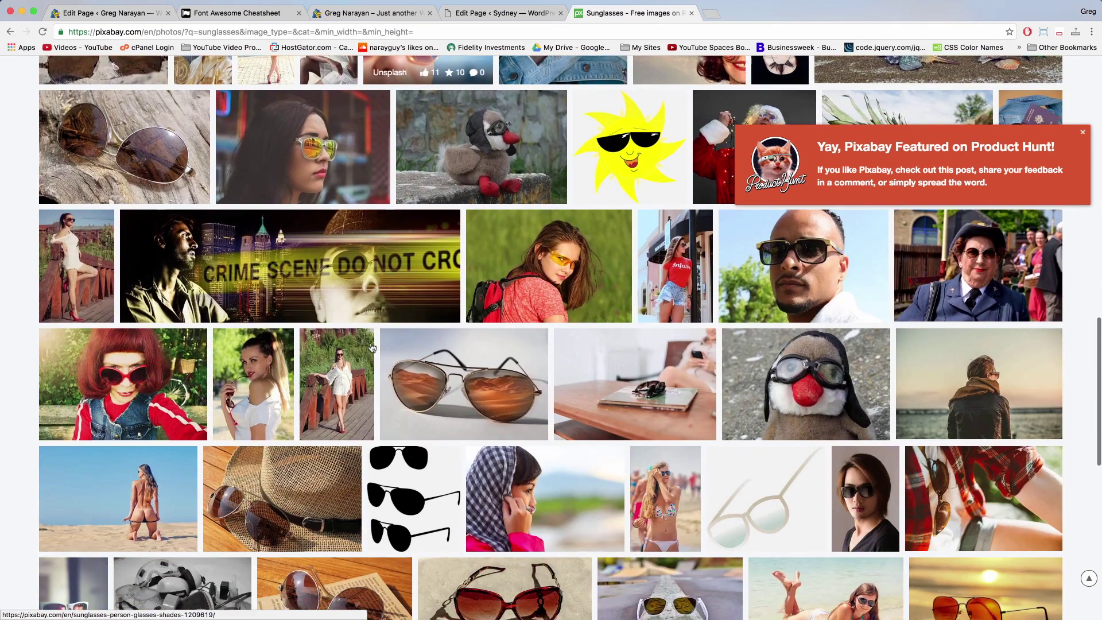
{"action": "scroll", "coordinate": [372, 347], "scroll_direction": "down", "scroll_amount": 3}
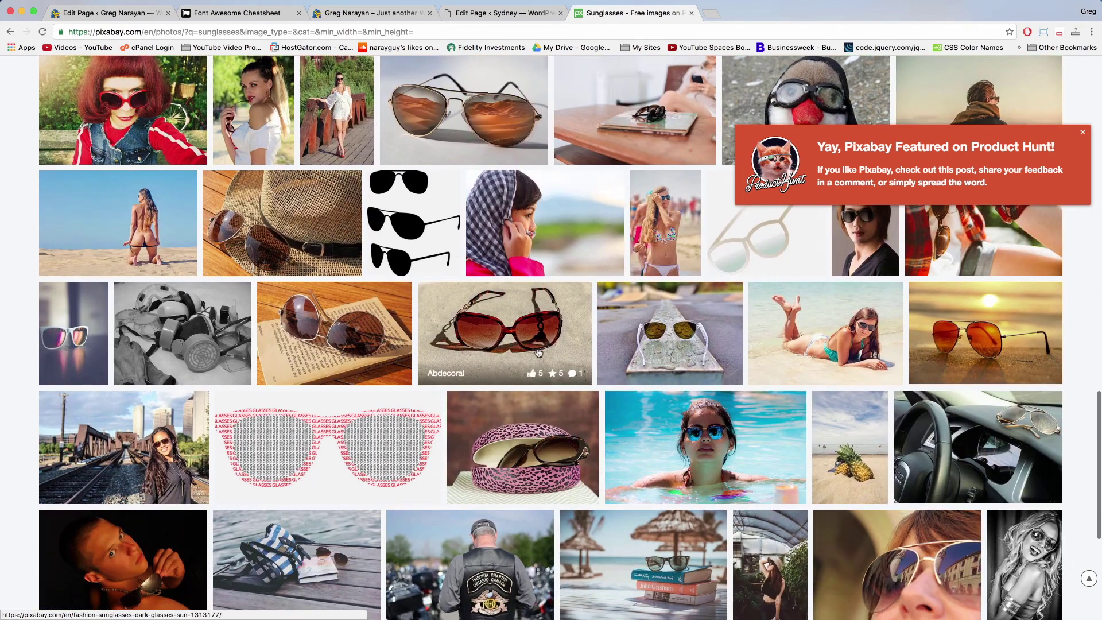
{"action": "left_click", "coordinate": [683, 336]}
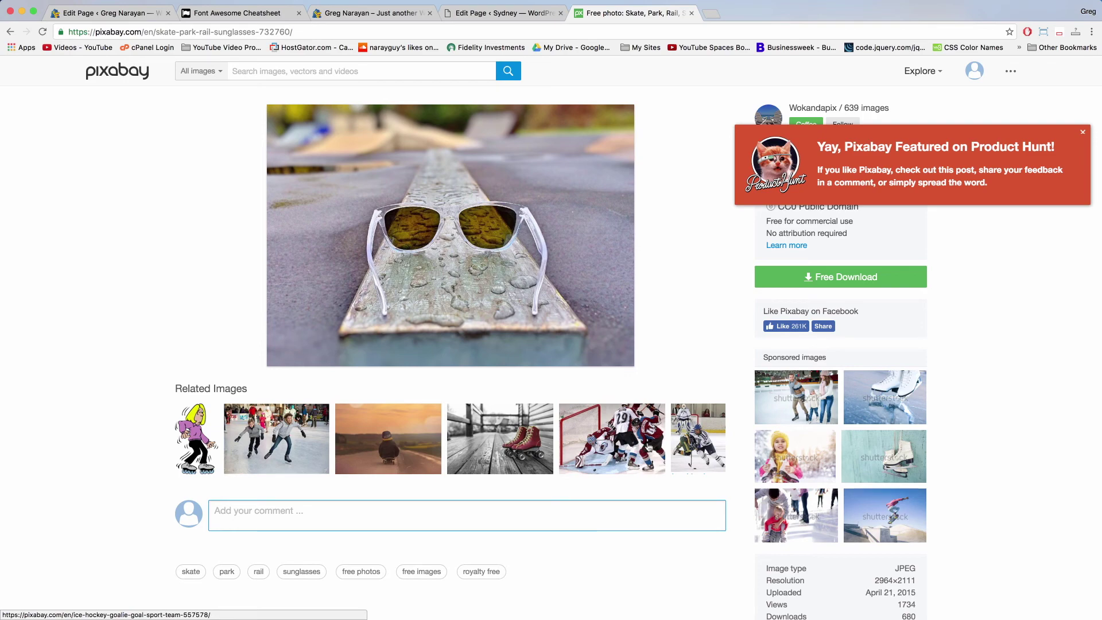
{"action": "left_click", "coordinate": [8, 33]}
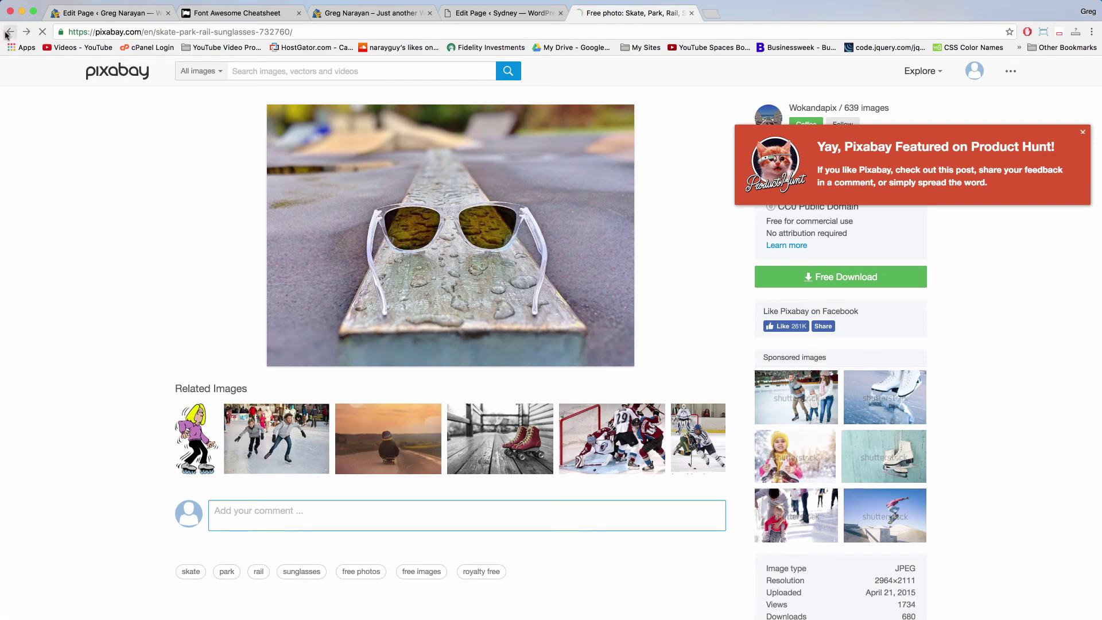
Replace the Pixabay search term with 'workspace'.
{"action": "scroll", "coordinate": [412, 341], "scroll_direction": "down", "scroll_amount": 3}
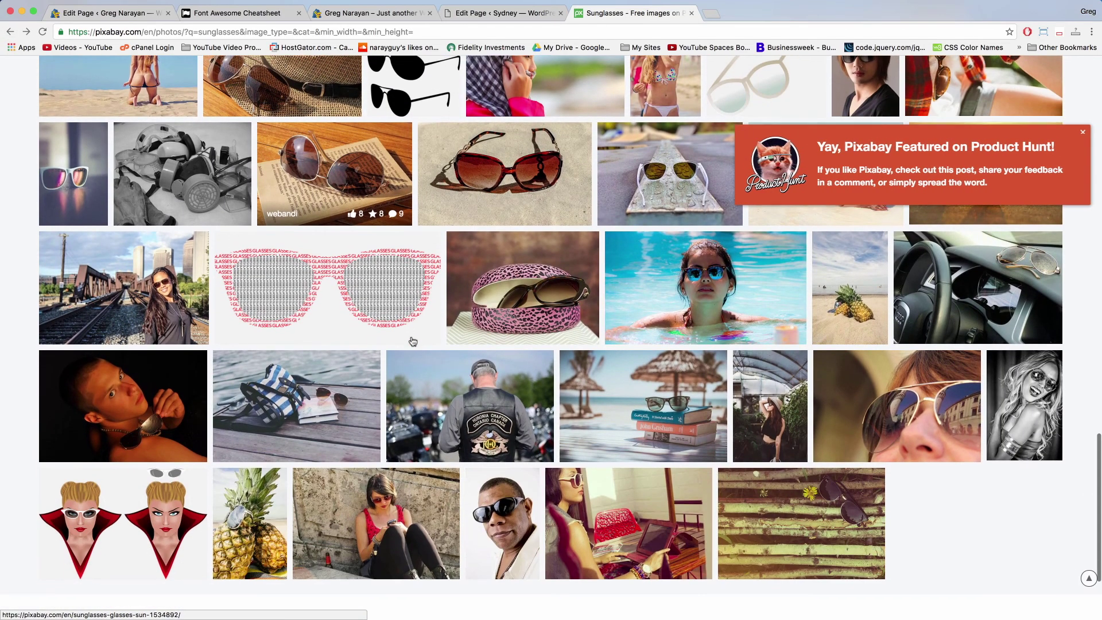
{"action": "scroll", "coordinate": [412, 341], "scroll_direction": "up", "scroll_amount": 20}
{"action": "scroll", "coordinate": [494, 433], "scroll_direction": "up", "scroll_amount": 3}
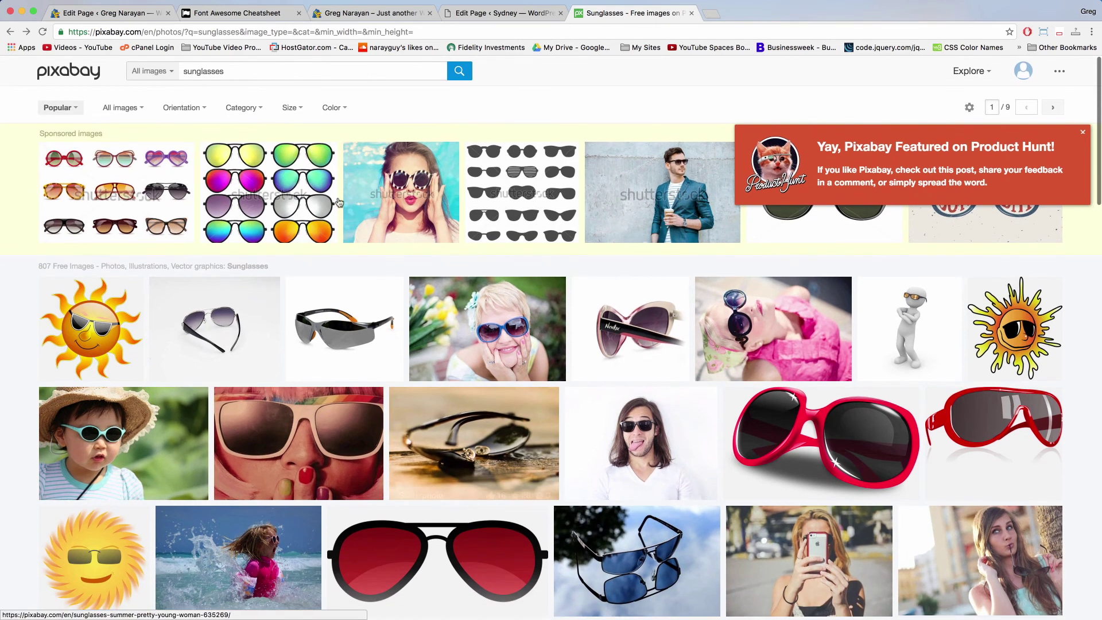
{"action": "double_click", "coordinate": [207, 70]}
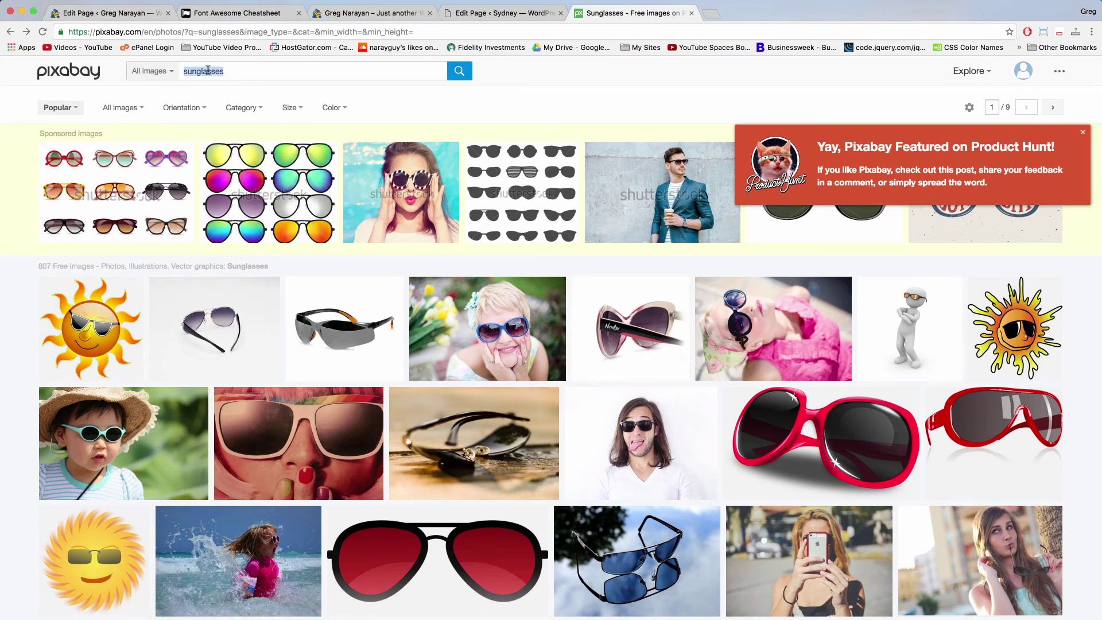
{"action": "type", "text": "workspace"}
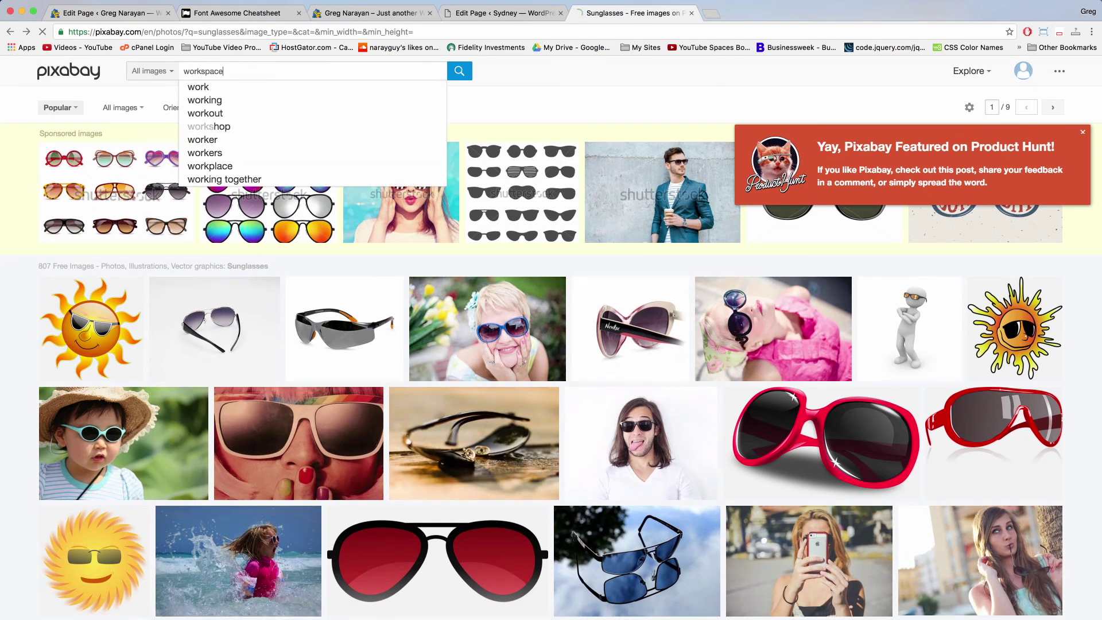
{"action": "key", "text": "Return"}
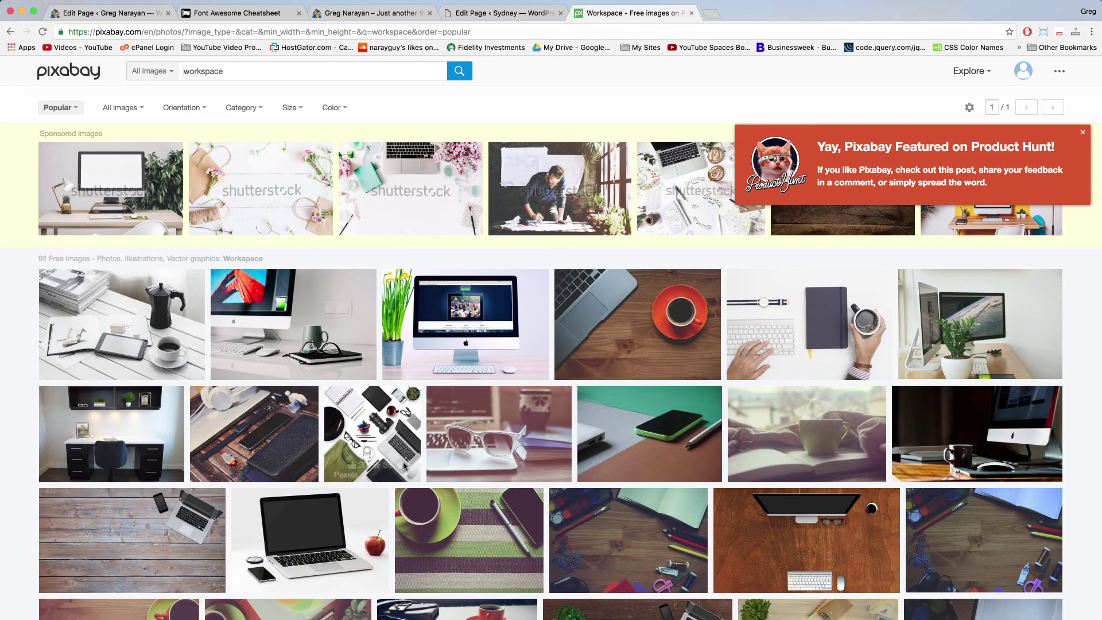
Download the sunglasses-on-laptop photo at its original 2440×1622 size.
{"action": "left_click", "coordinate": [484, 421]}
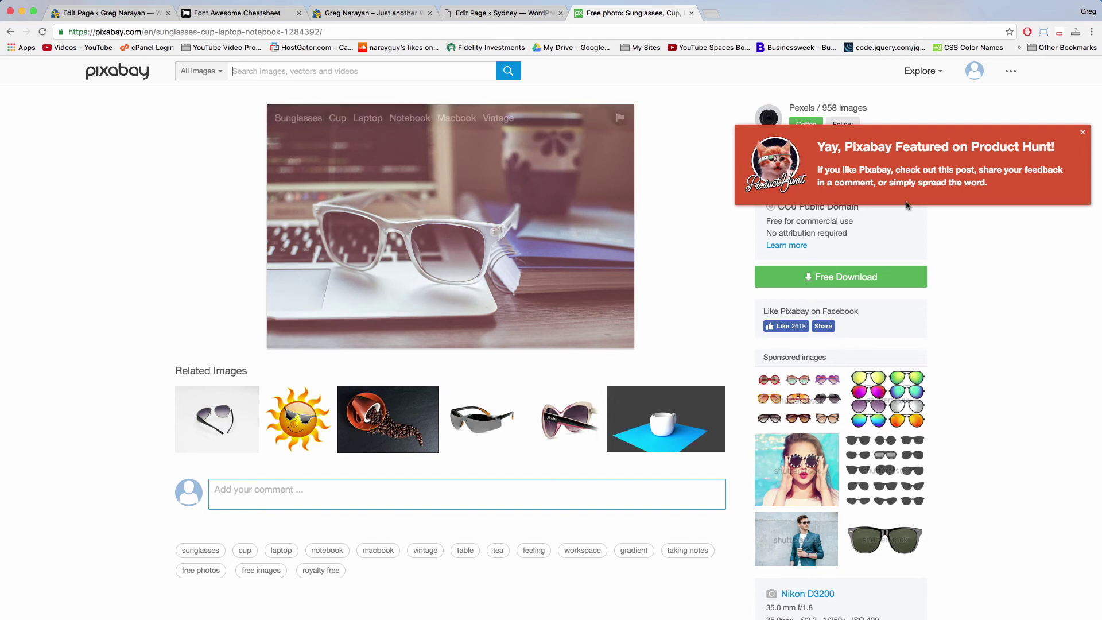
{"action": "left_click", "coordinate": [1084, 134]}
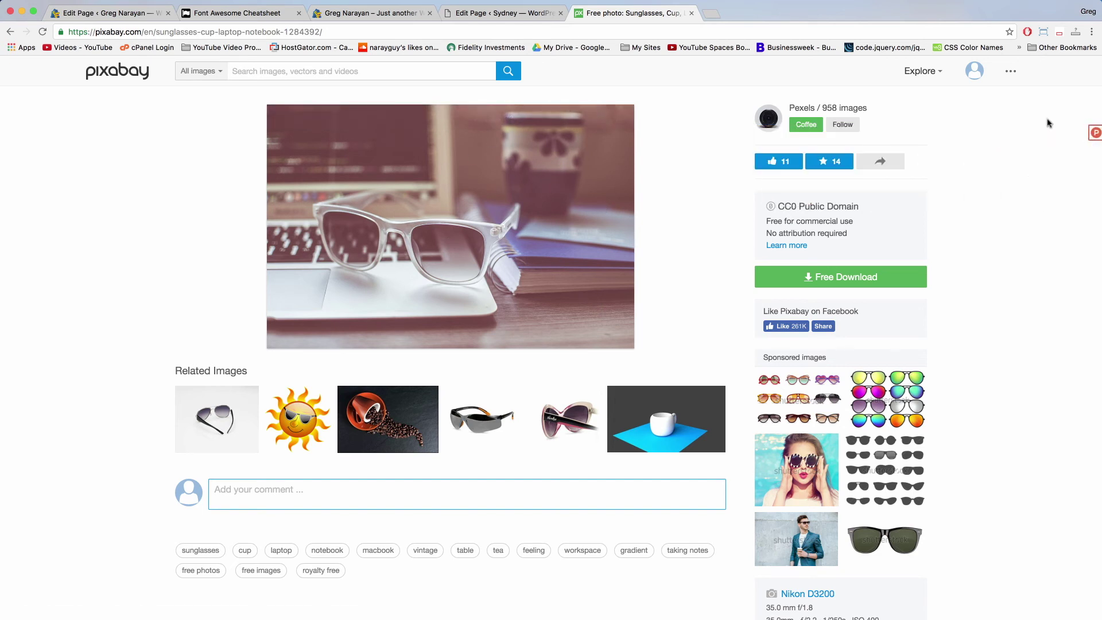
{"action": "left_click", "coordinate": [836, 278]}
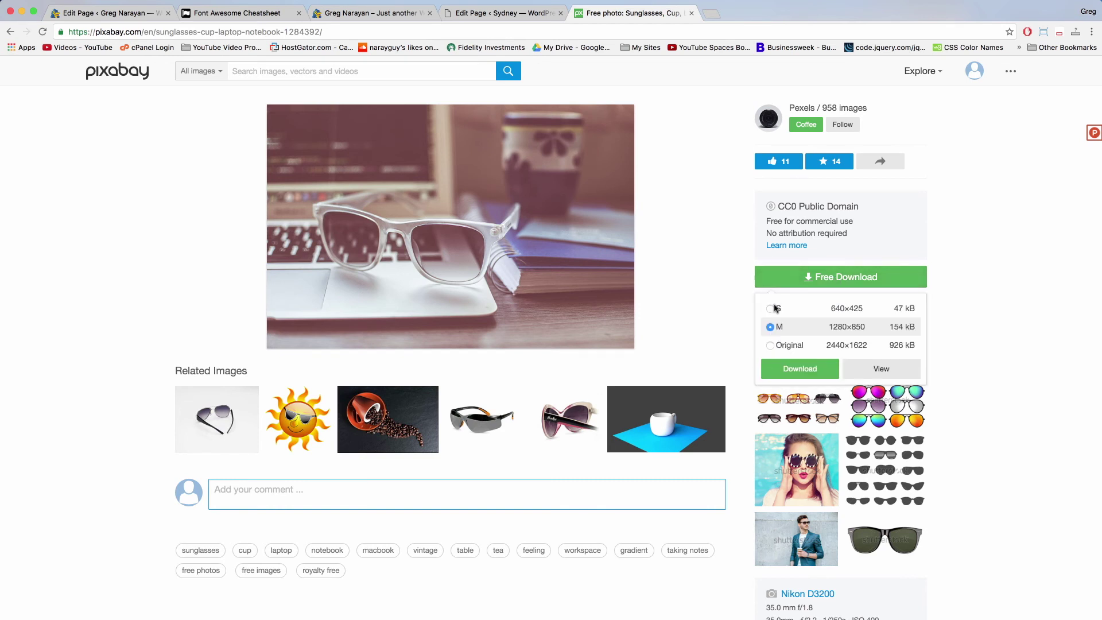
{"action": "left_click", "coordinate": [772, 346]}
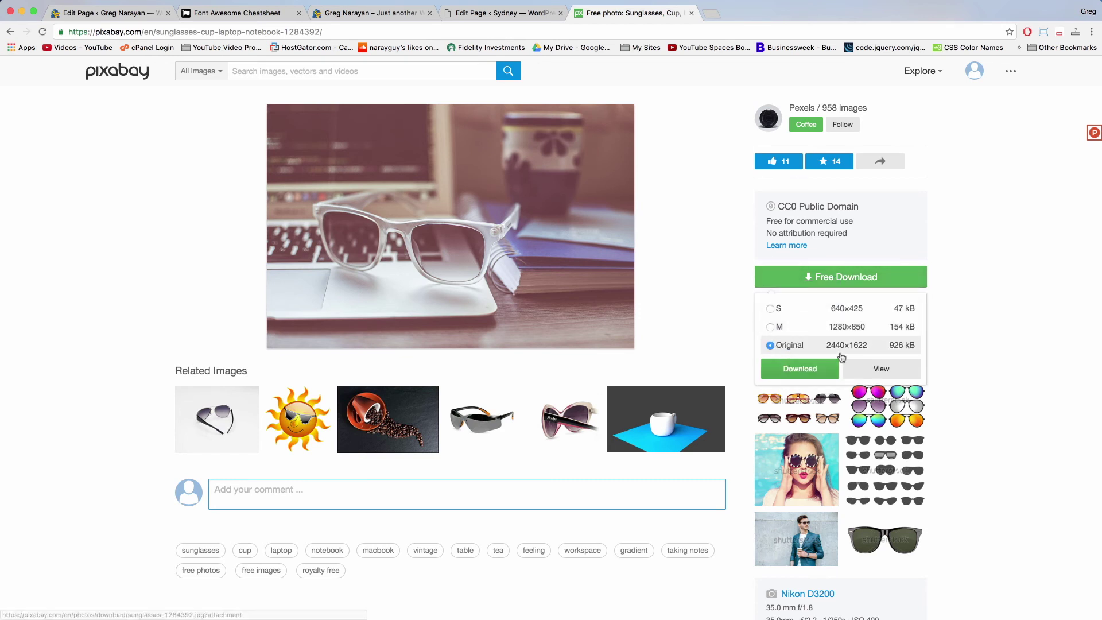
{"action": "left_click", "coordinate": [800, 370]}
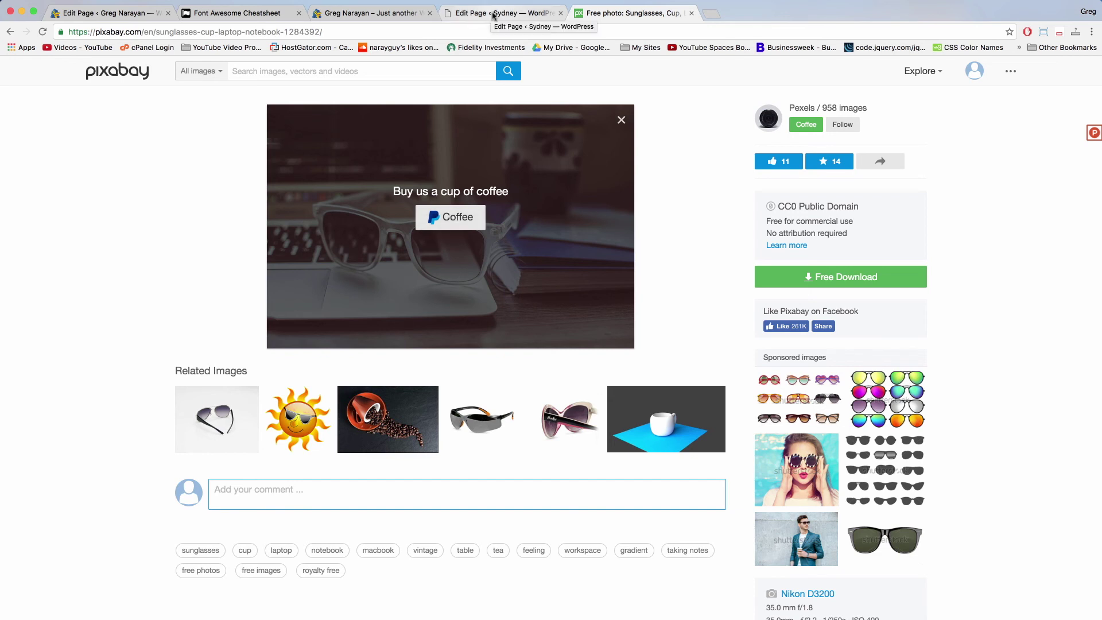
{"action": "left_click", "coordinate": [112, 15]}
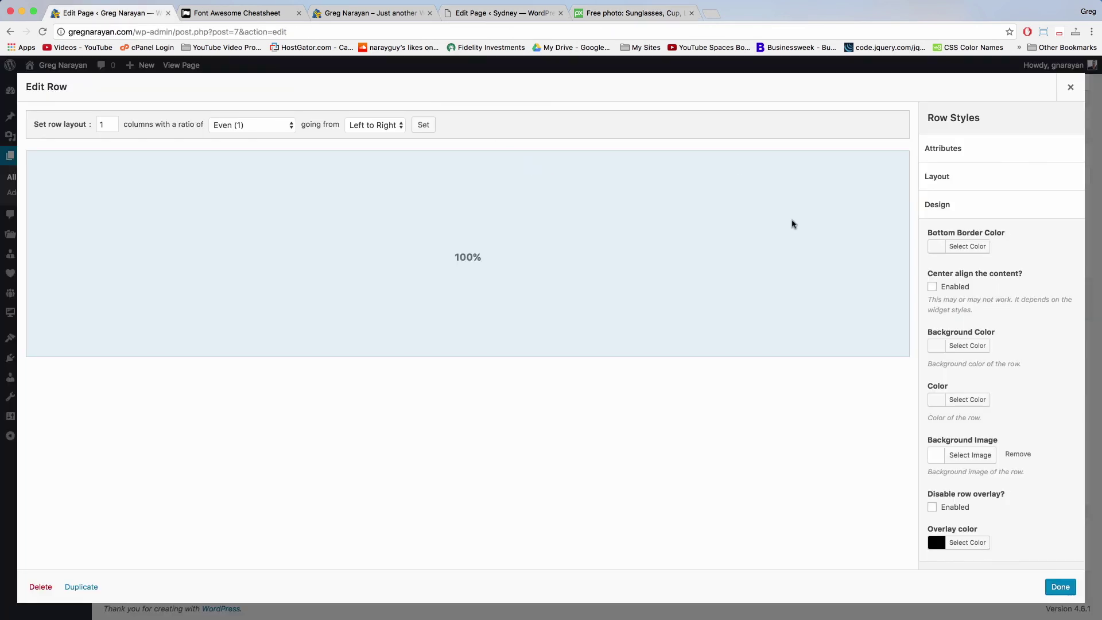
Upload sunglasses-1284392-1.jpg from Downloads and set it as the row's background image.
{"action": "left_click", "coordinate": [954, 456]}
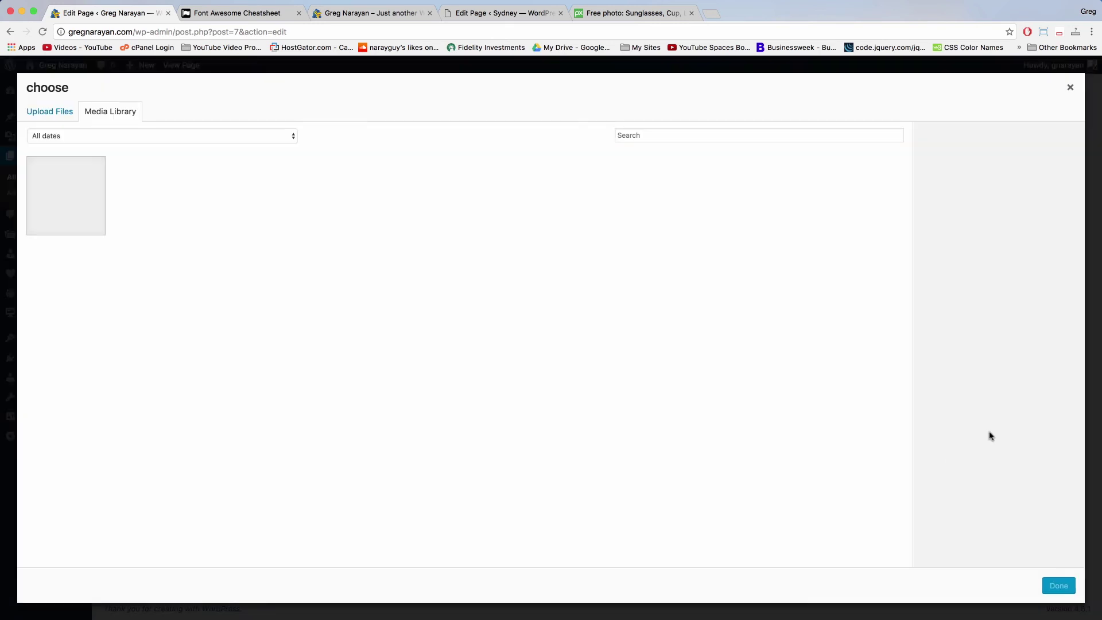
{"action": "left_click", "coordinate": [57, 113]}
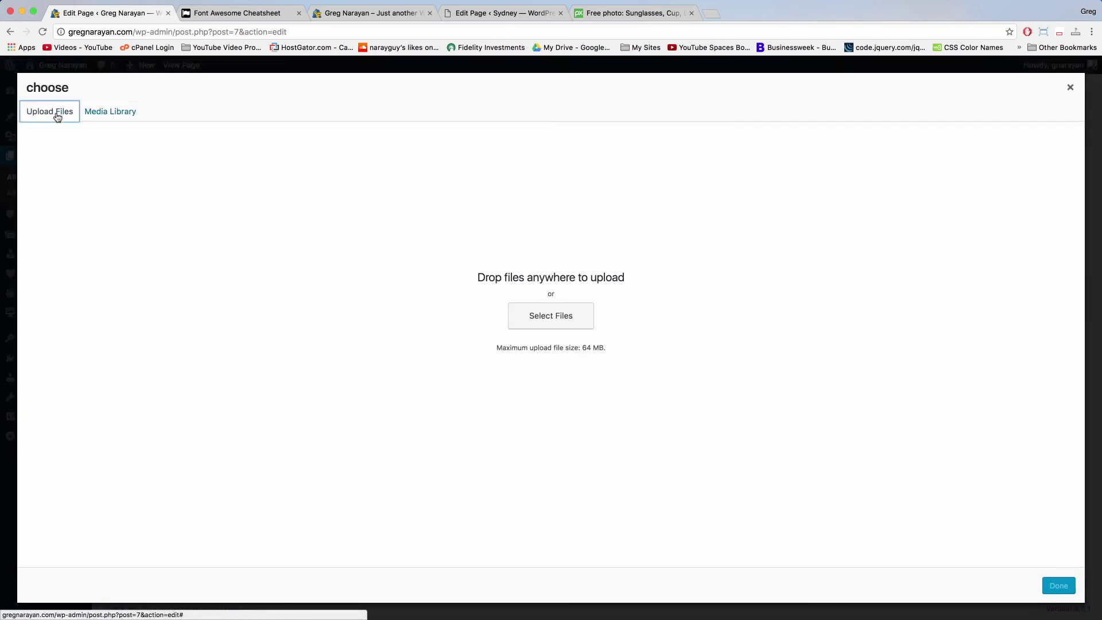
{"action": "left_click", "coordinate": [526, 326]}
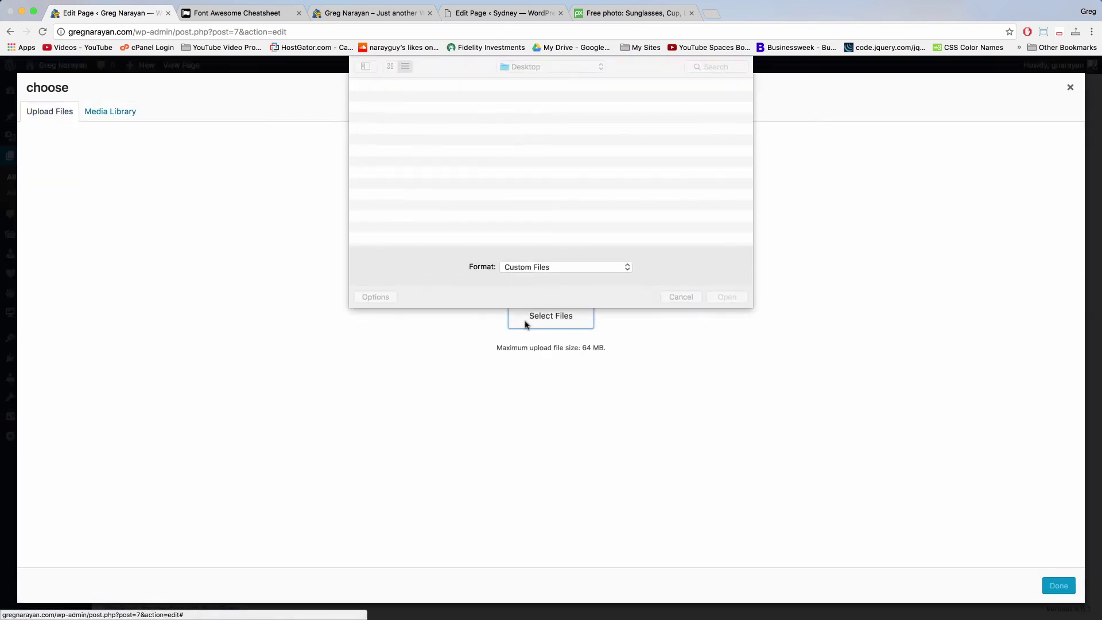
{"action": "left_click", "coordinate": [527, 67]}
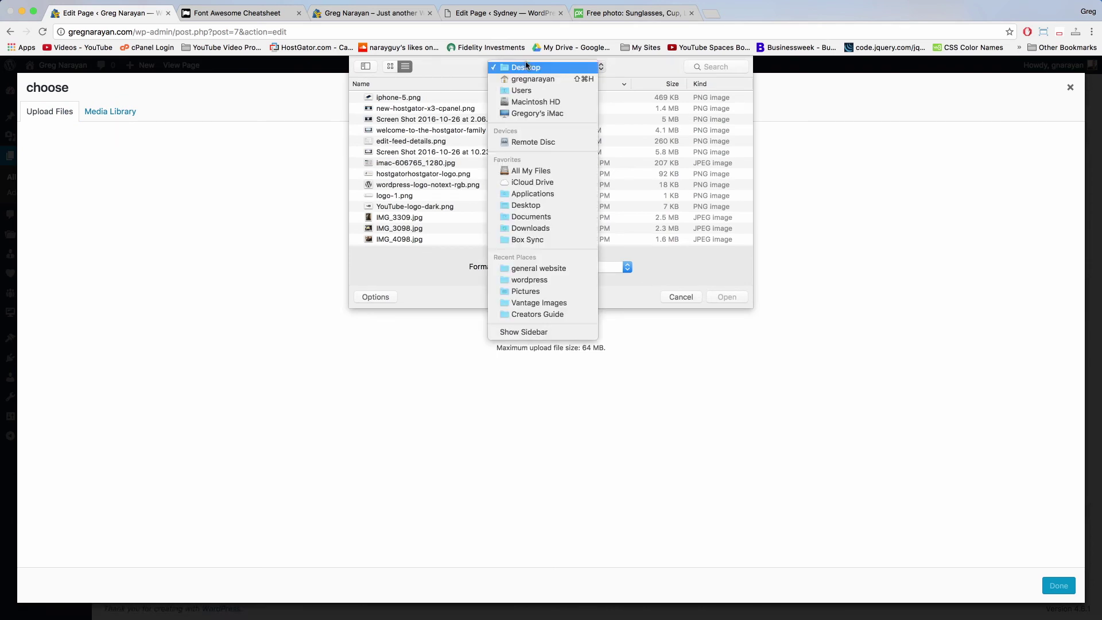
{"action": "left_click", "coordinate": [529, 228]}
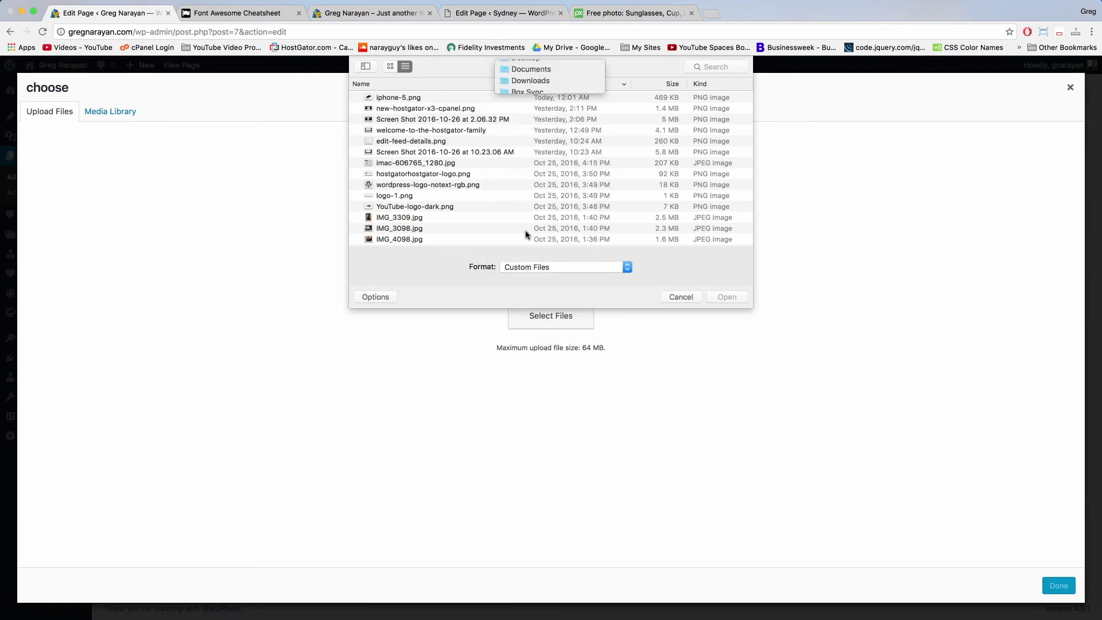
{"action": "double_click", "coordinate": [408, 101]}
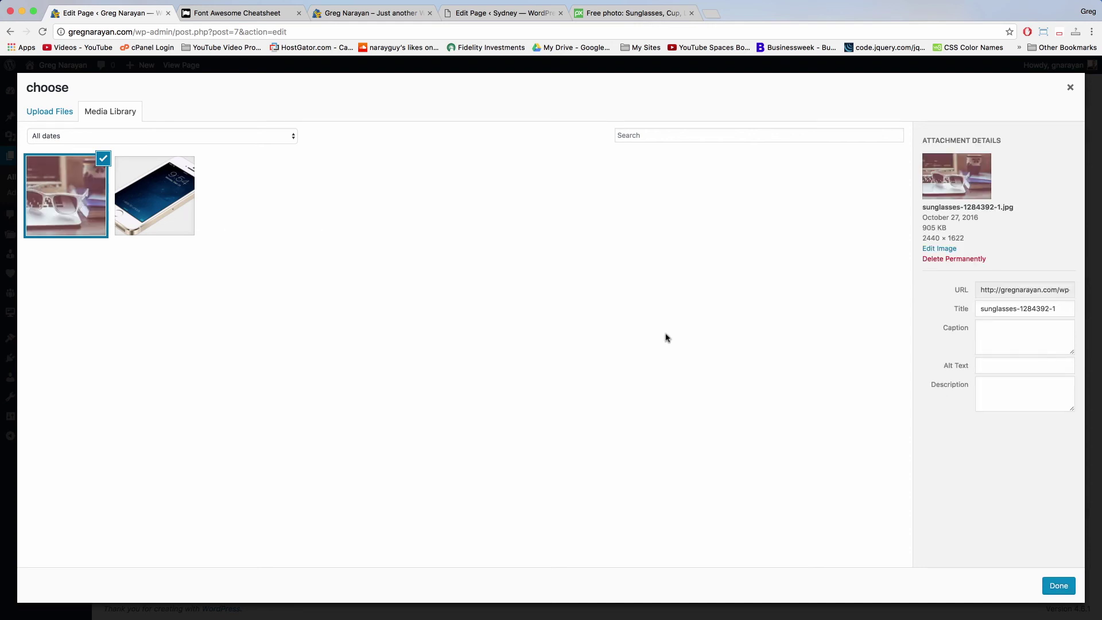
{"action": "left_click", "coordinate": [1053, 584]}
{"action": "left_click", "coordinate": [1057, 585]}
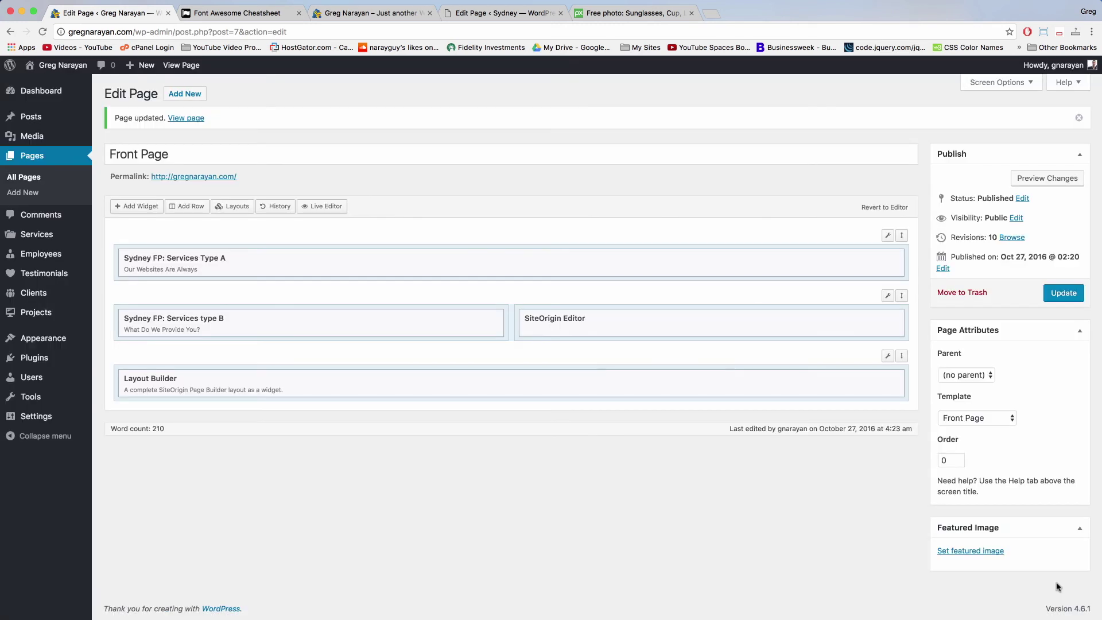
{"action": "left_click", "coordinate": [1063, 293]}
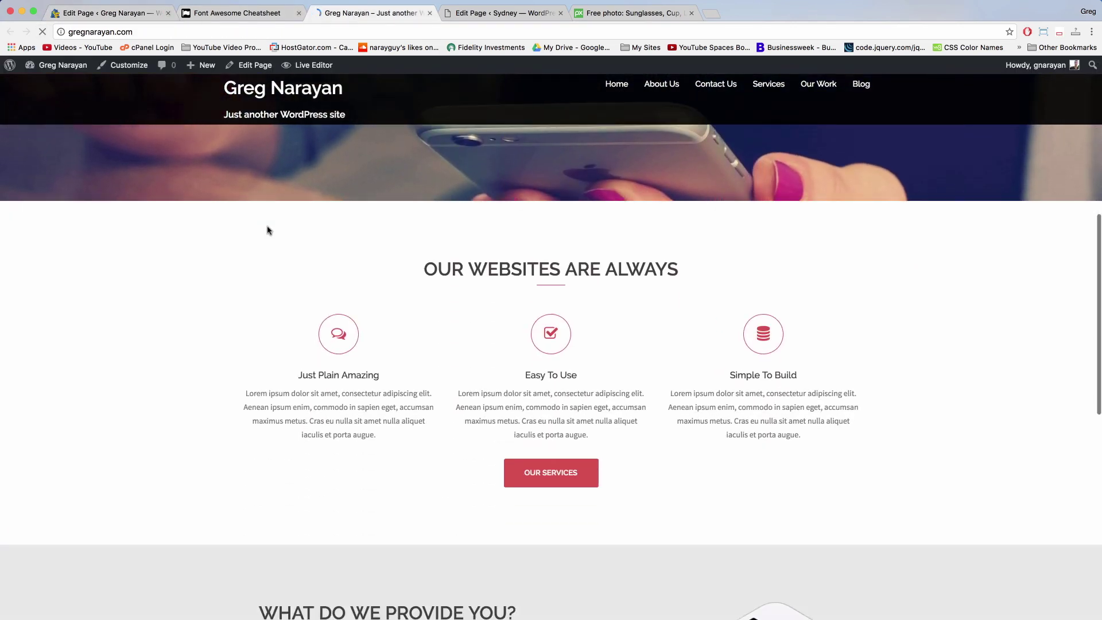
{"action": "scroll", "coordinate": [267, 230], "scroll_direction": "down", "scroll_amount": 5}
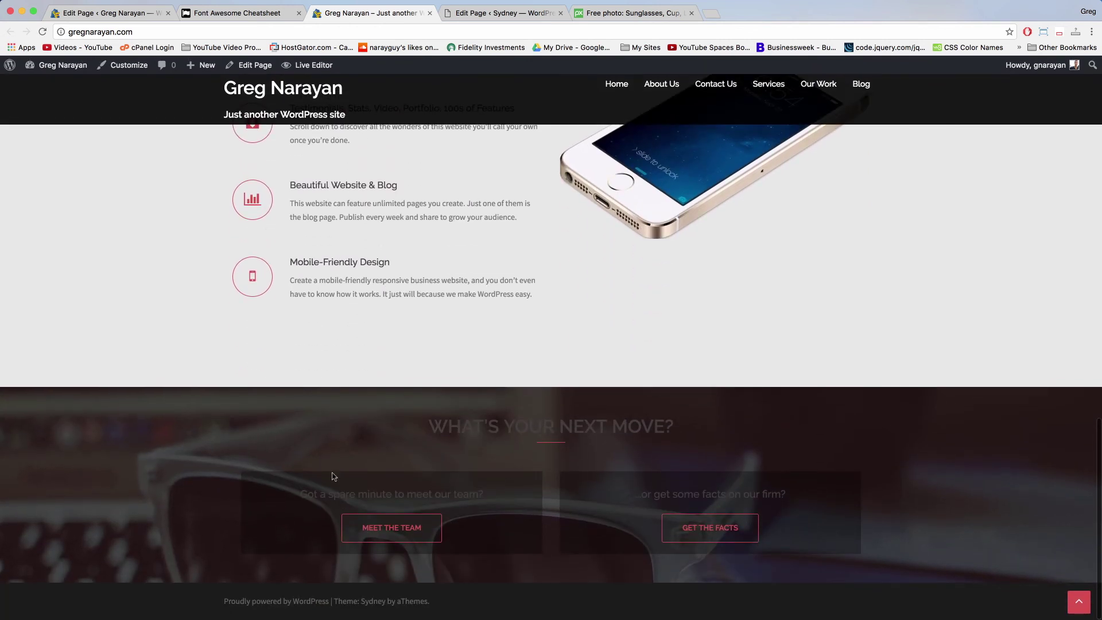
{"action": "scroll", "coordinate": [171, 474], "scroll_direction": "up", "scroll_amount": 2}
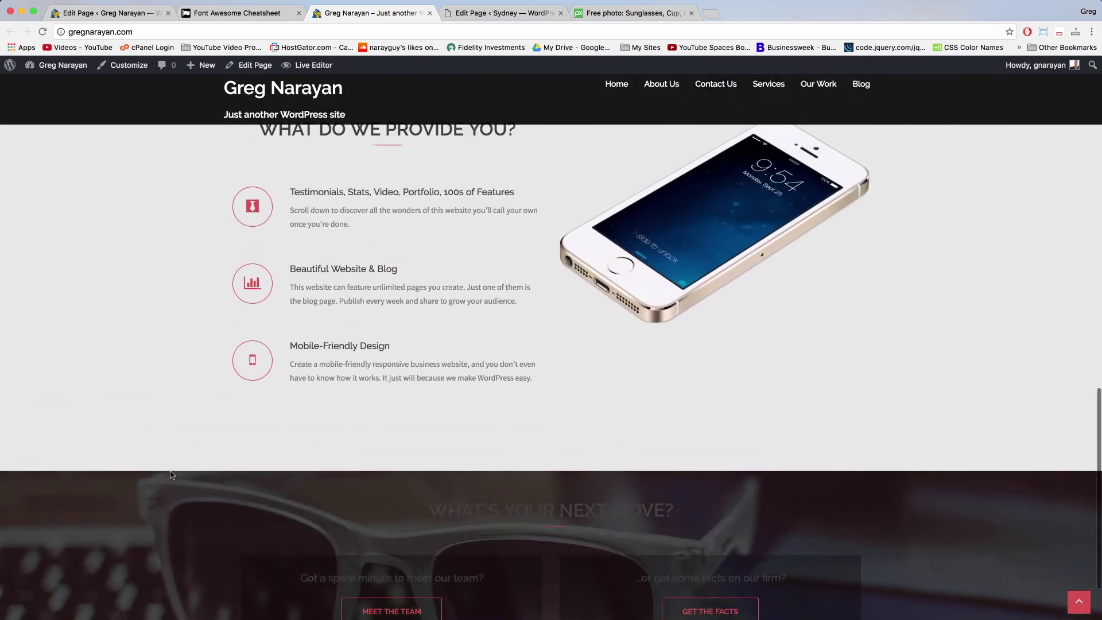
{"action": "scroll", "coordinate": [171, 474], "scroll_direction": "up", "scroll_amount": 3}
{"action": "scroll", "coordinate": [171, 474], "scroll_direction": "down", "scroll_amount": 5}
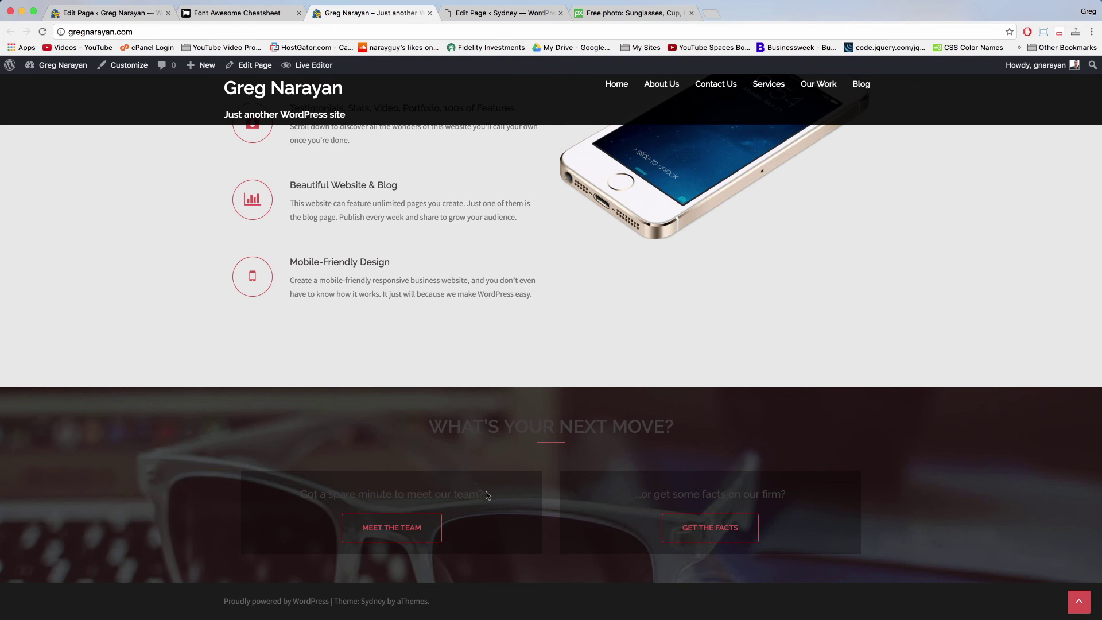
{"action": "left_click_drag", "start_coordinate": [488, 495], "coordinate": [326, 494]}
{"action": "left_click", "coordinate": [326, 495]}
{"action": "left_click", "coordinate": [145, 10]}
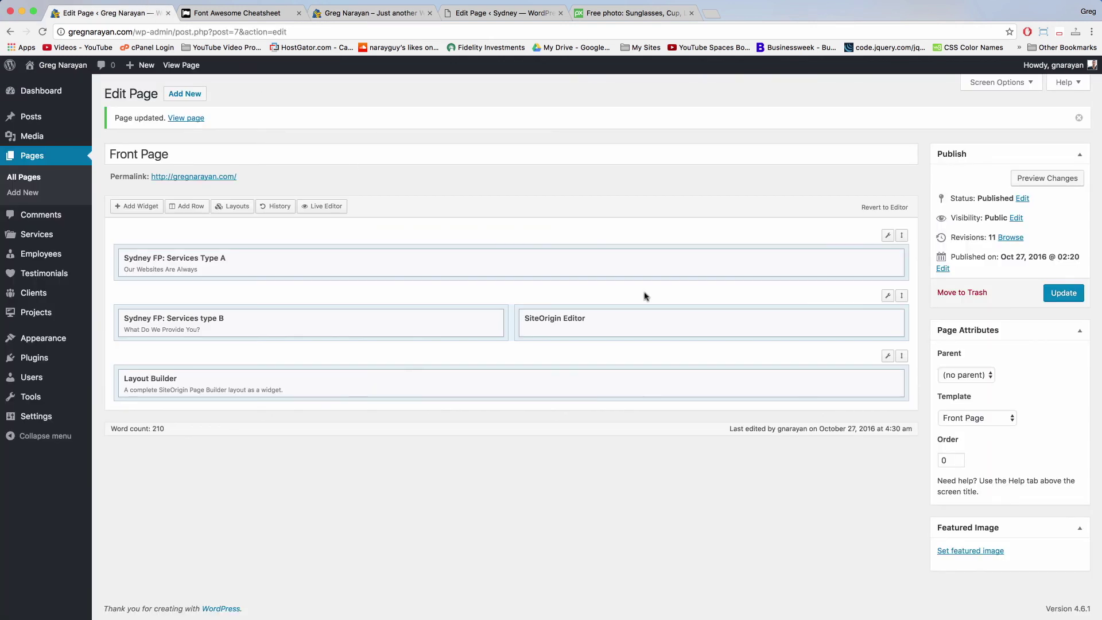
Set the 'what's your next move?' Text widget's title colour to red #dd3333.
{"action": "left_click", "coordinate": [729, 381]}
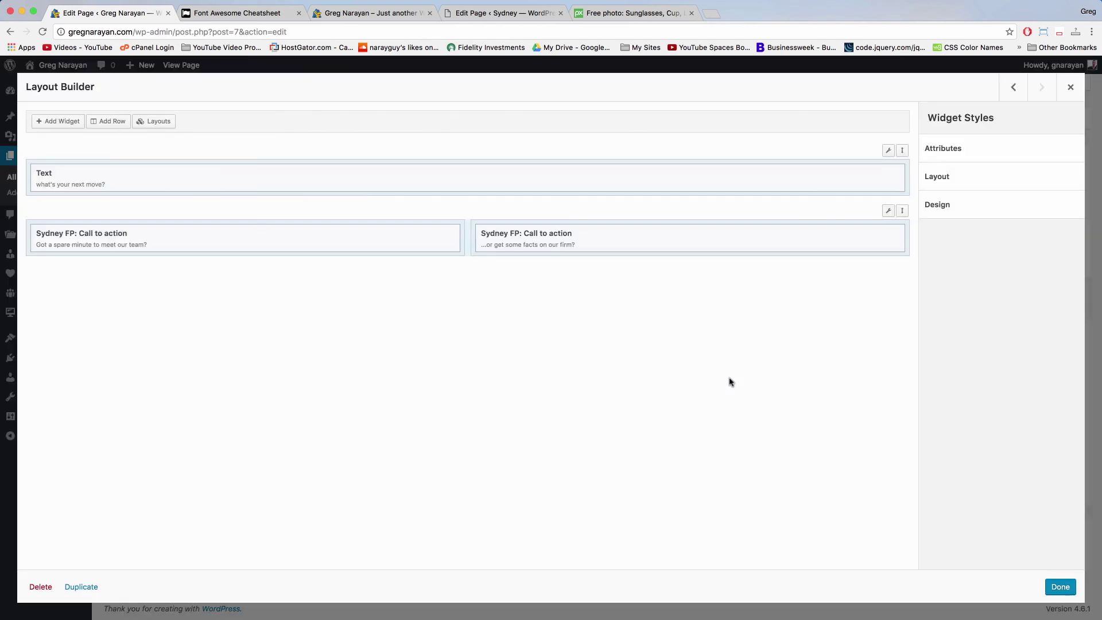
{"action": "mouse_move", "coordinate": [429, 175]}
{"action": "left_click", "coordinate": [430, 173]}
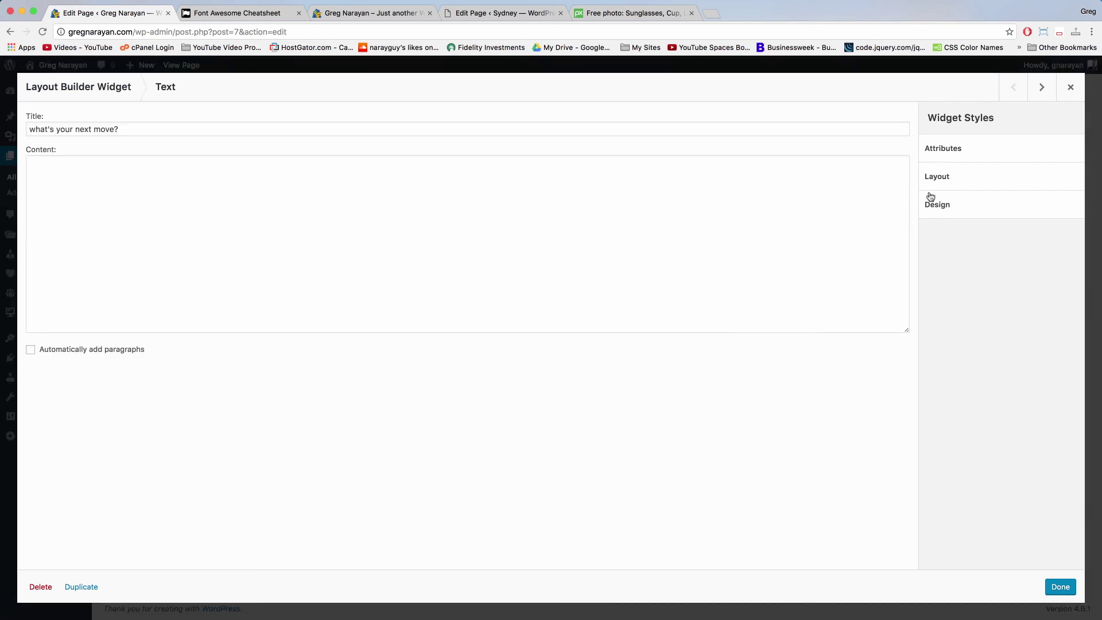
{"action": "left_click", "coordinate": [957, 205]}
{"action": "scroll", "coordinate": [963, 277], "scroll_direction": "down", "scroll_amount": 2}
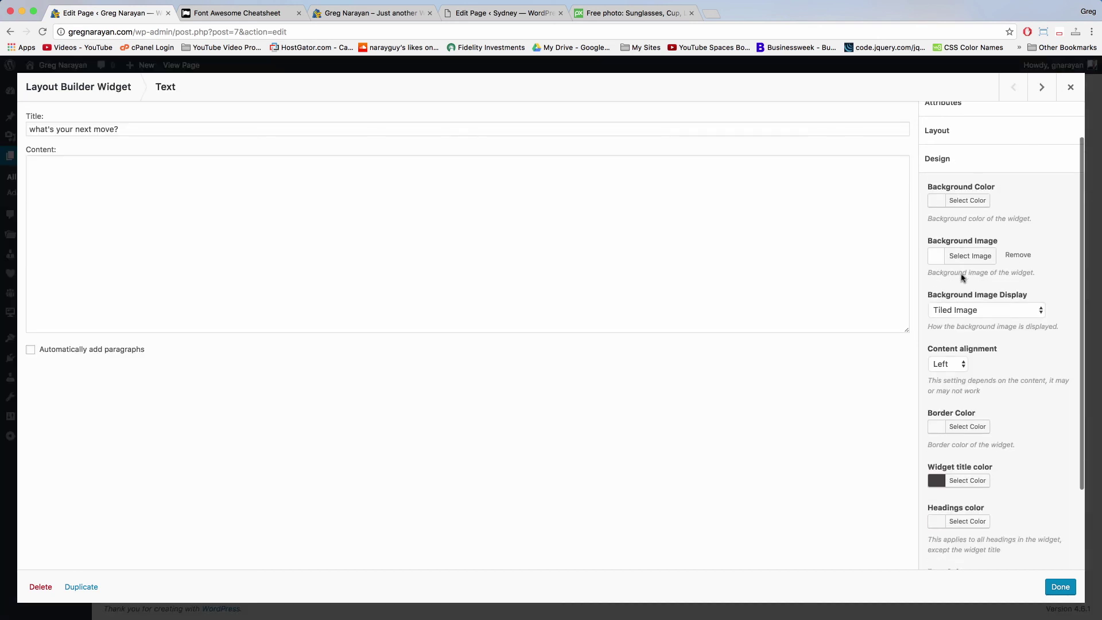
{"action": "scroll", "coordinate": [963, 278], "scroll_direction": "down", "scroll_amount": 4}
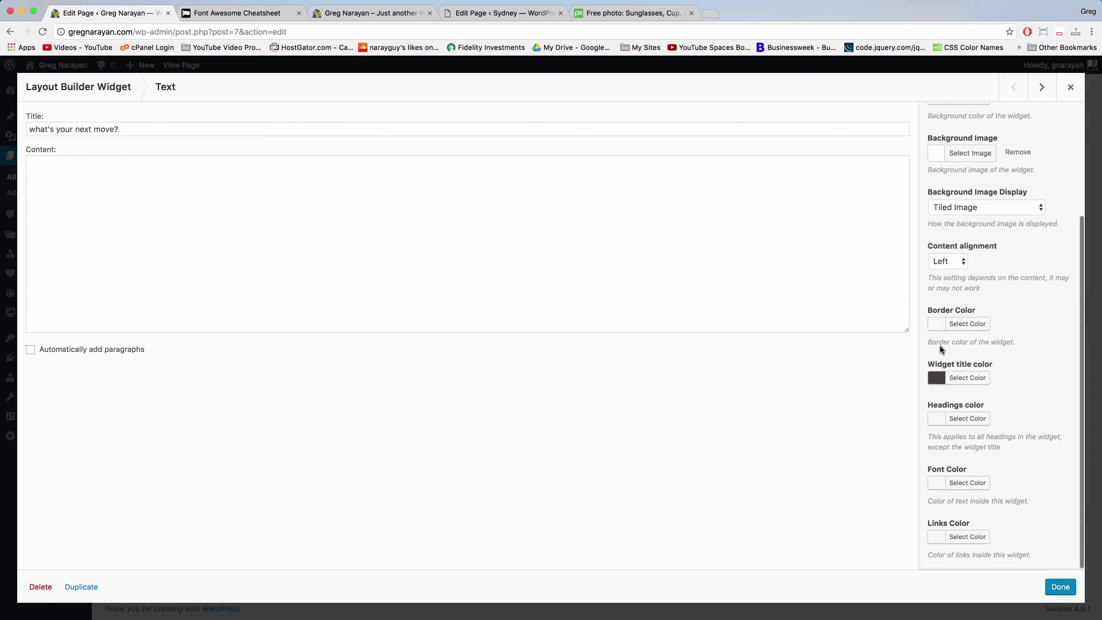
{"action": "left_click", "coordinate": [940, 382]}
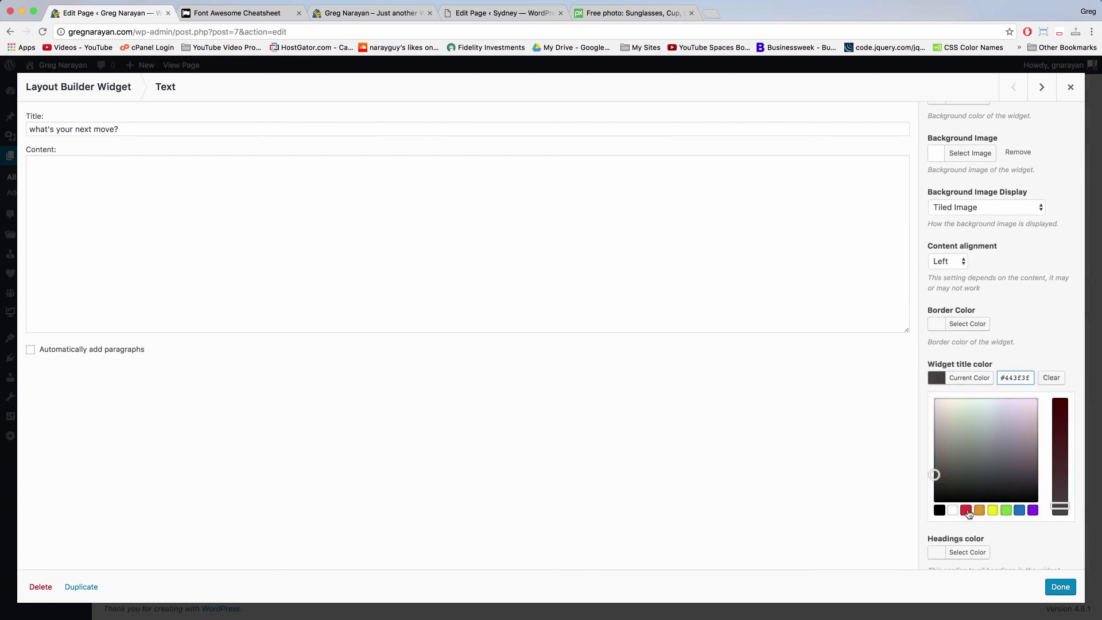
{"action": "left_click", "coordinate": [966, 511]}
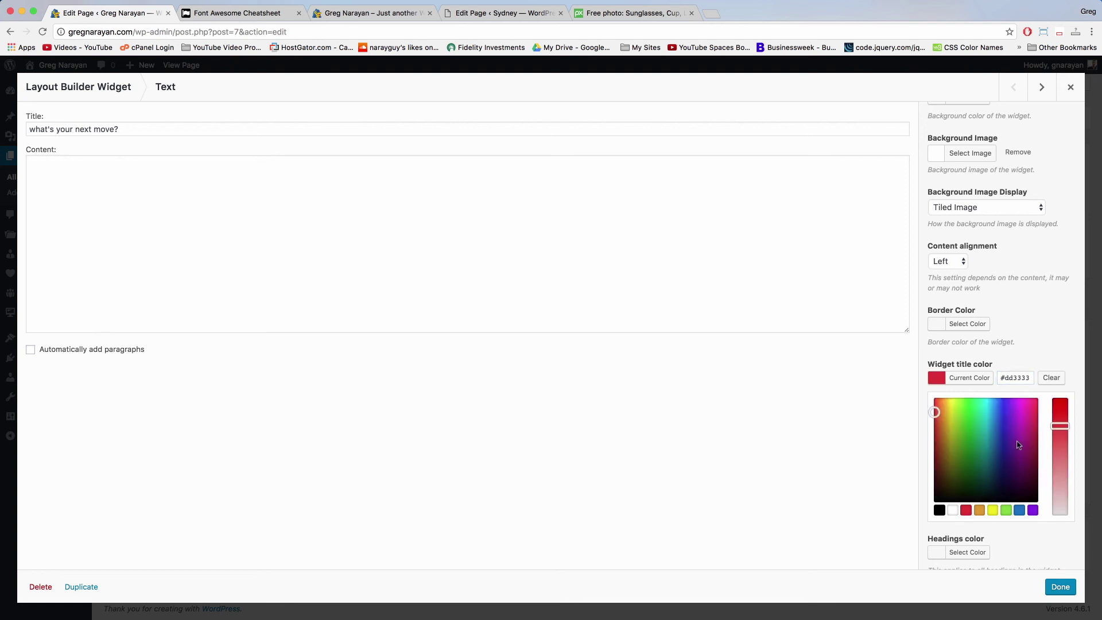
{"action": "left_click", "coordinate": [1060, 588]}
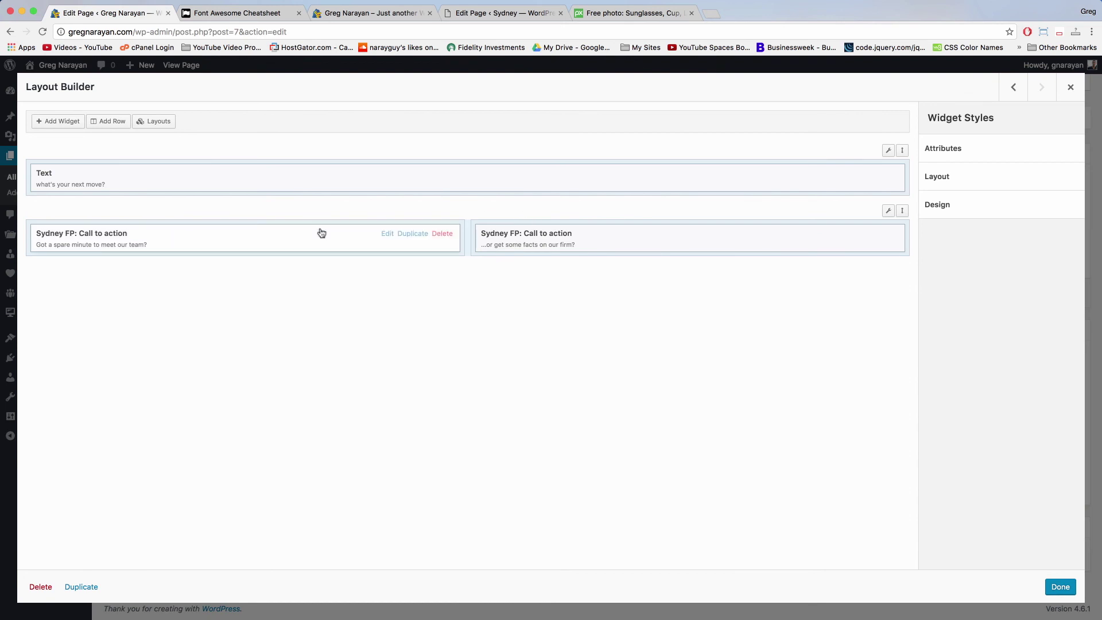
Set the first call-to-action widget's headings colour to #eaeaea.
{"action": "left_click", "coordinate": [246, 235]}
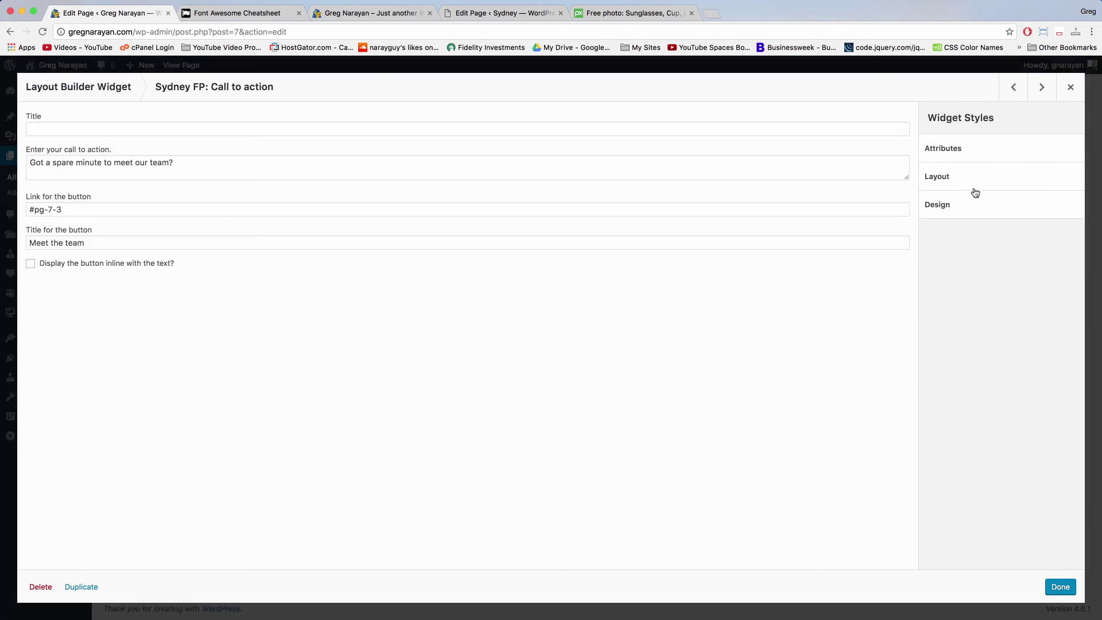
{"action": "left_click", "coordinate": [978, 206]}
{"action": "scroll", "coordinate": [999, 344], "scroll_direction": "down", "scroll_amount": 2}
{"action": "scroll", "coordinate": [997, 341], "scroll_direction": "down", "scroll_amount": 5}
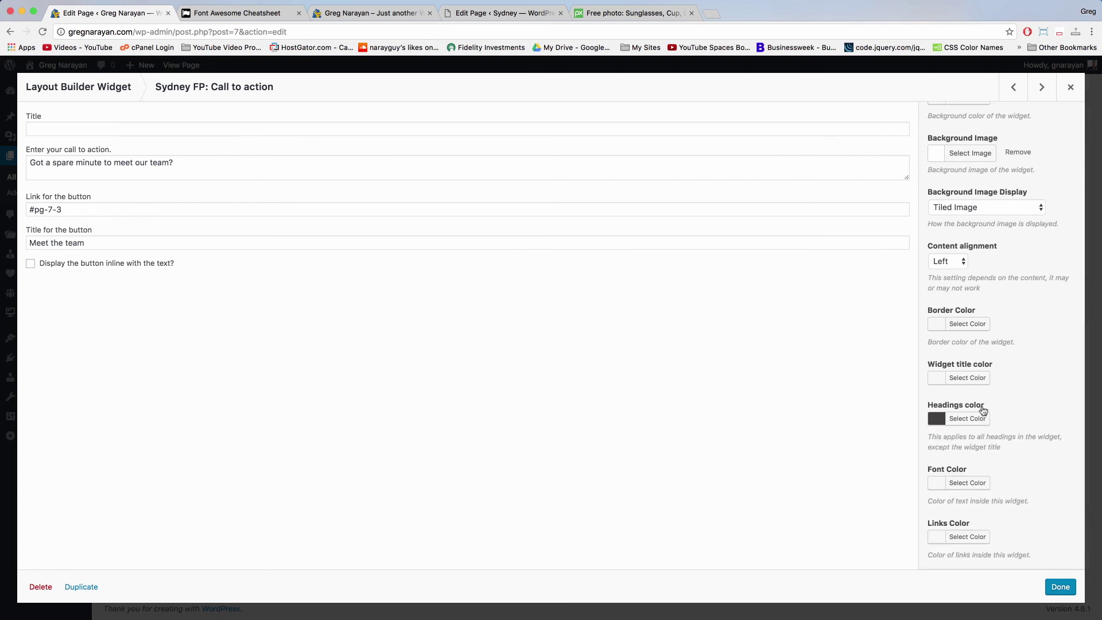
{"action": "left_click", "coordinate": [957, 422]}
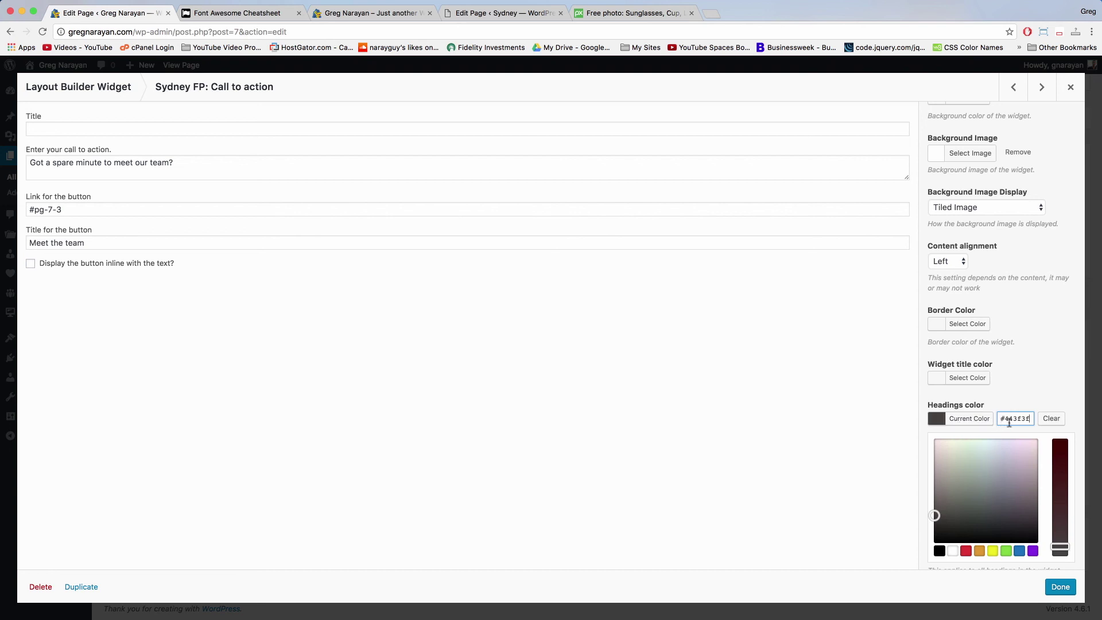
{"action": "left_click_drag", "start_coordinate": [1005, 421], "coordinate": [1023, 418]}
{"action": "type", "text": "#eaeaea"}
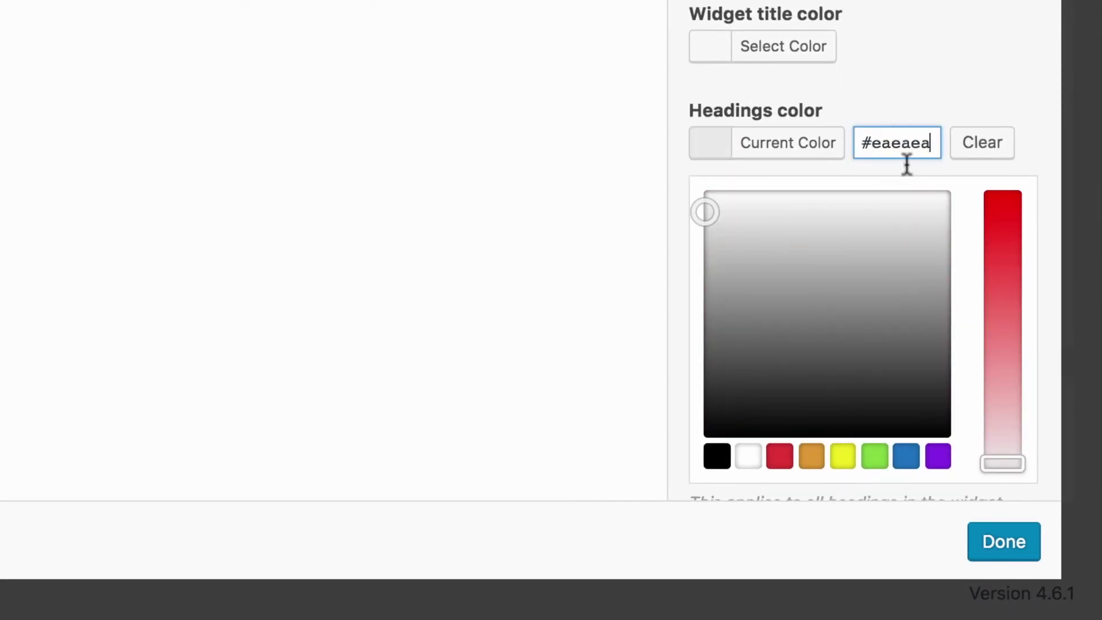
{"action": "left_click_drag", "start_coordinate": [870, 143], "coordinate": [934, 141]}
{"action": "left_click", "coordinate": [882, 155]}
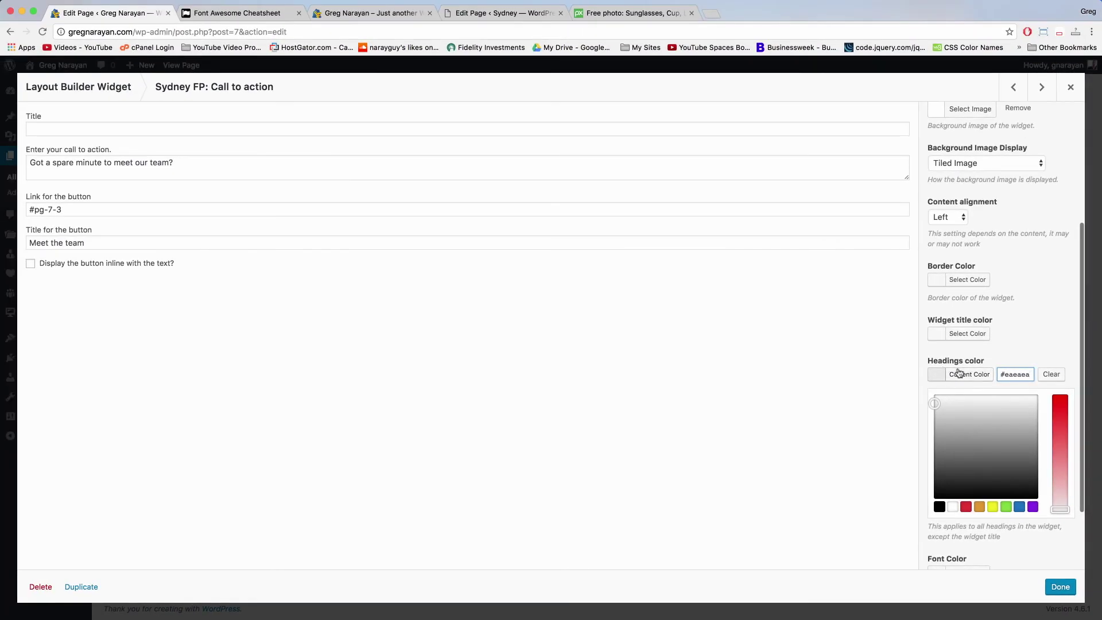
{"action": "double_click", "coordinate": [1009, 374]}
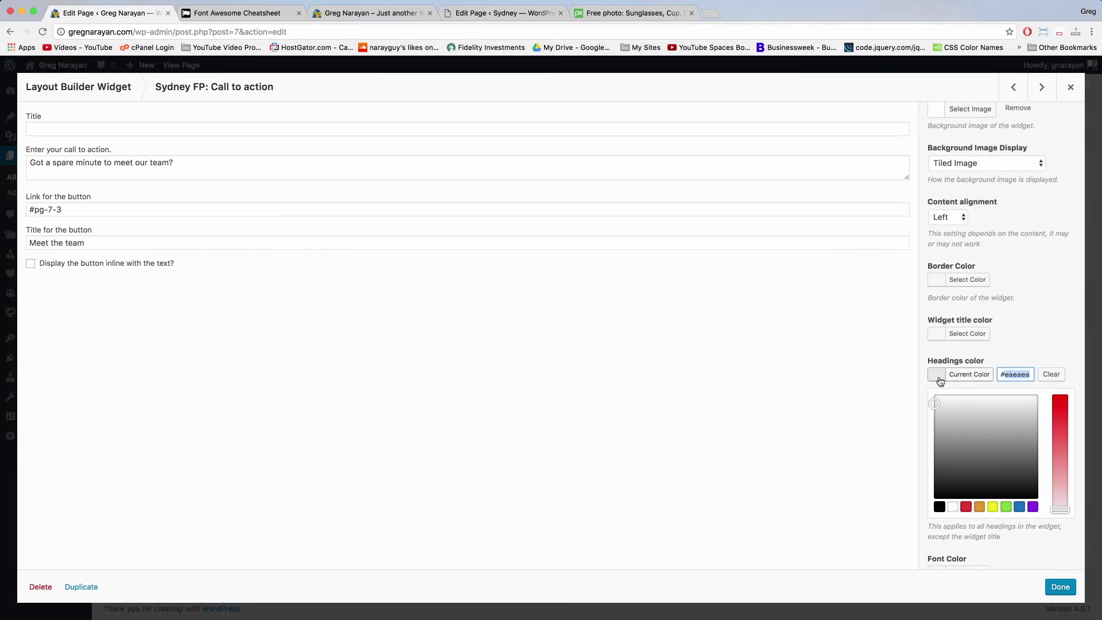
{"action": "left_click", "coordinate": [1060, 587]}
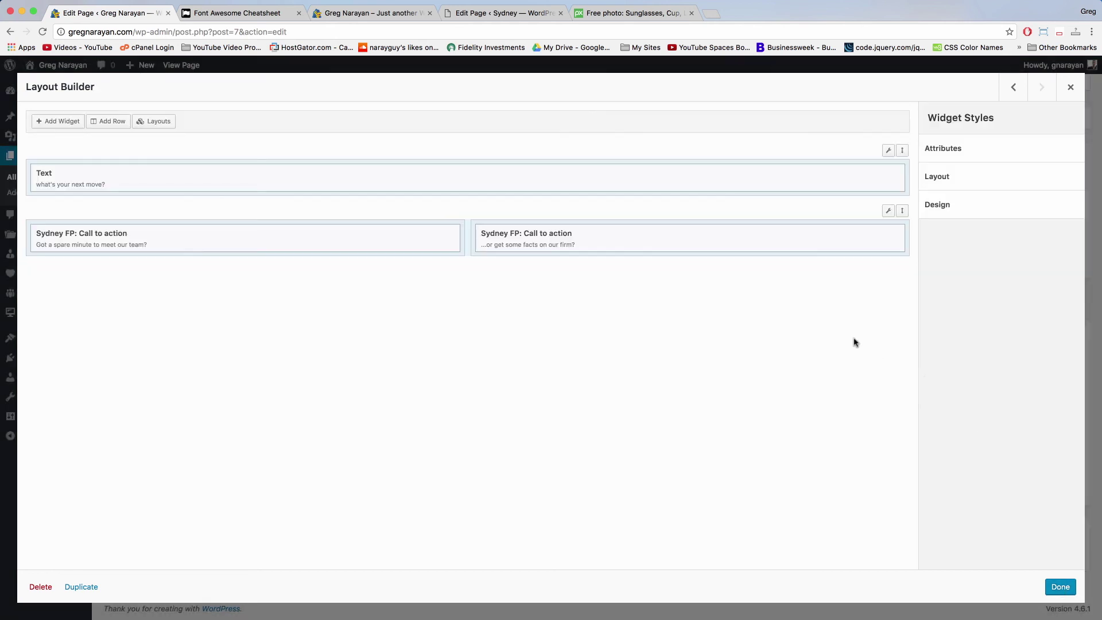
Set the second call-to-action's headings colour to #eaeaea and close the nested layout.
{"action": "left_click", "coordinate": [658, 233]}
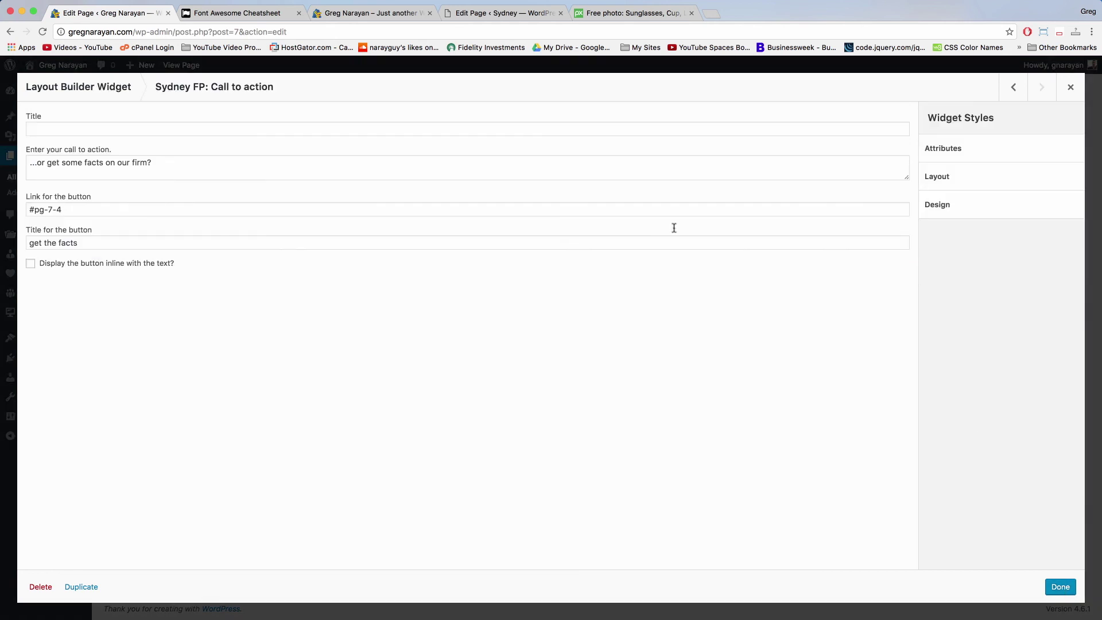
{"action": "left_click", "coordinate": [959, 212]}
{"action": "scroll", "coordinate": [985, 357], "scroll_direction": "down", "scroll_amount": 3}
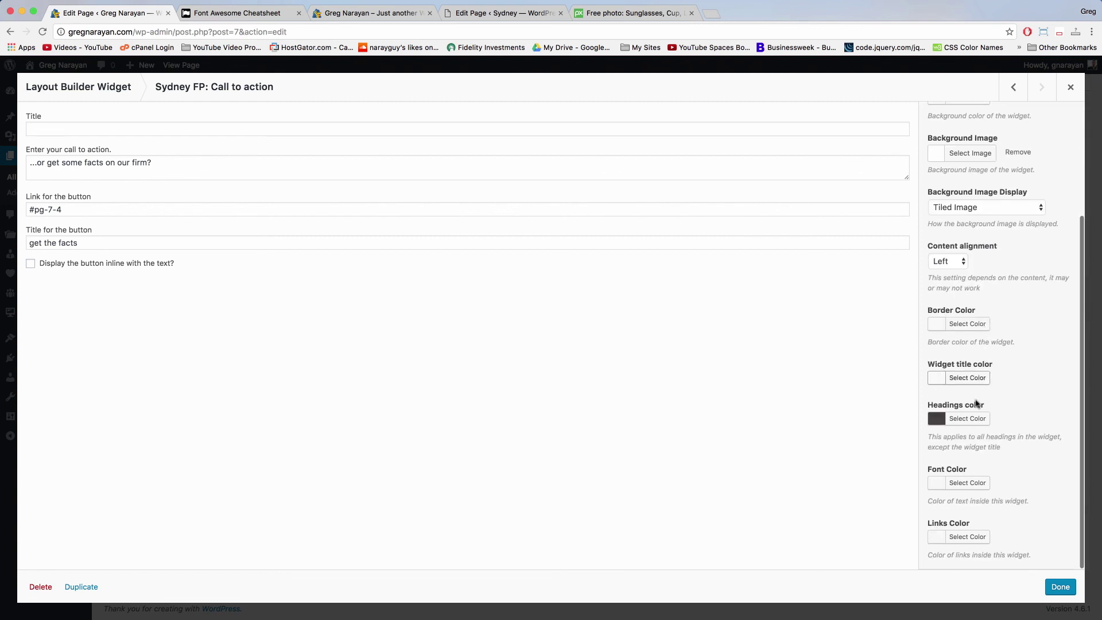
{"action": "left_click", "coordinate": [967, 419]}
{"action": "double_click", "coordinate": [1008, 419]}
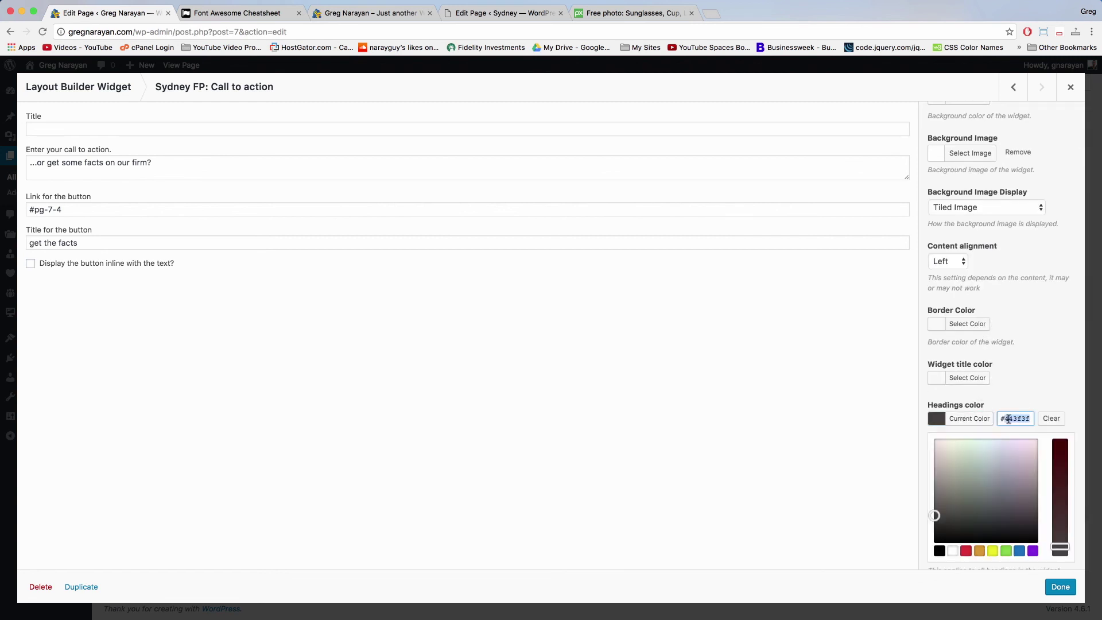
{"action": "type", "text": "eaeaea"}
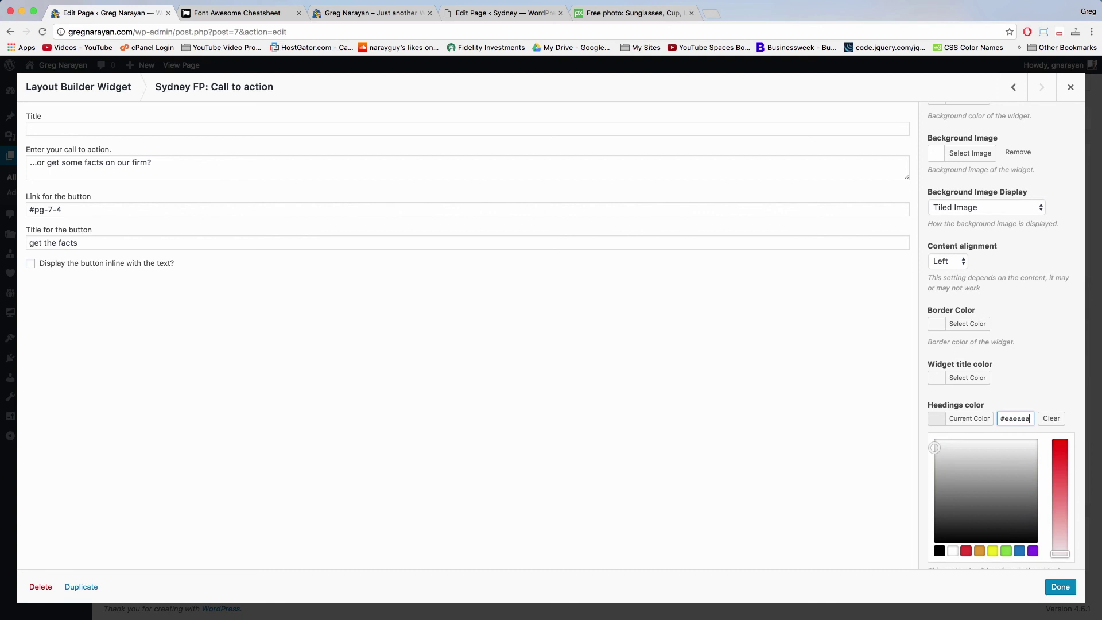
{"action": "left_click", "coordinate": [1058, 586]}
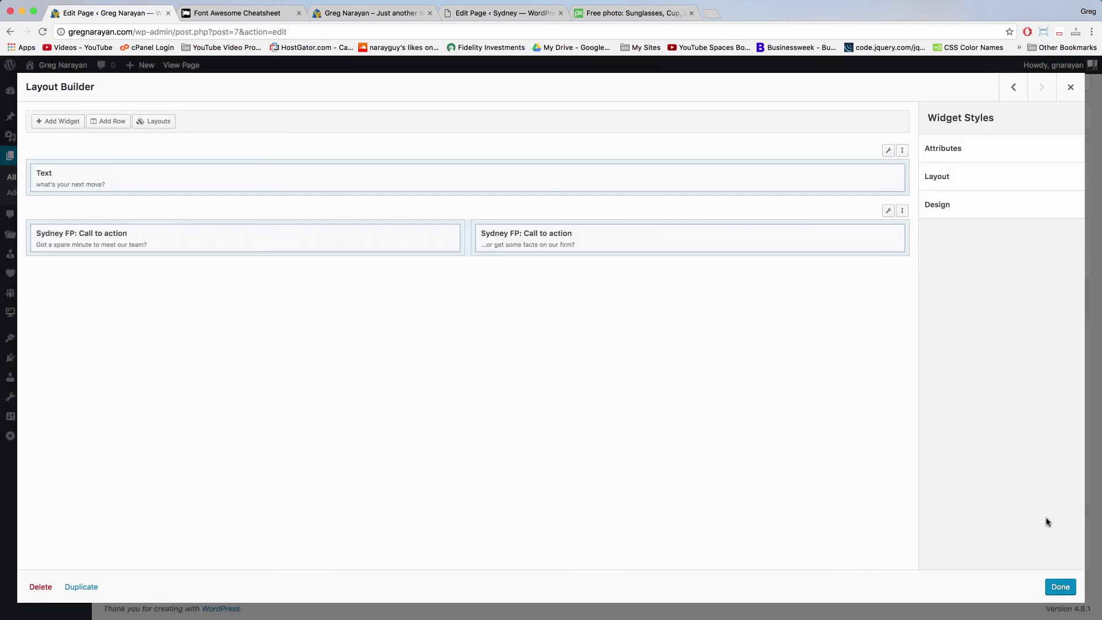
{"action": "left_click", "coordinate": [1053, 587]}
Save the front page, then reload the live site to check the red title and light-gray headings.
{"action": "left_click", "coordinate": [1060, 293]}
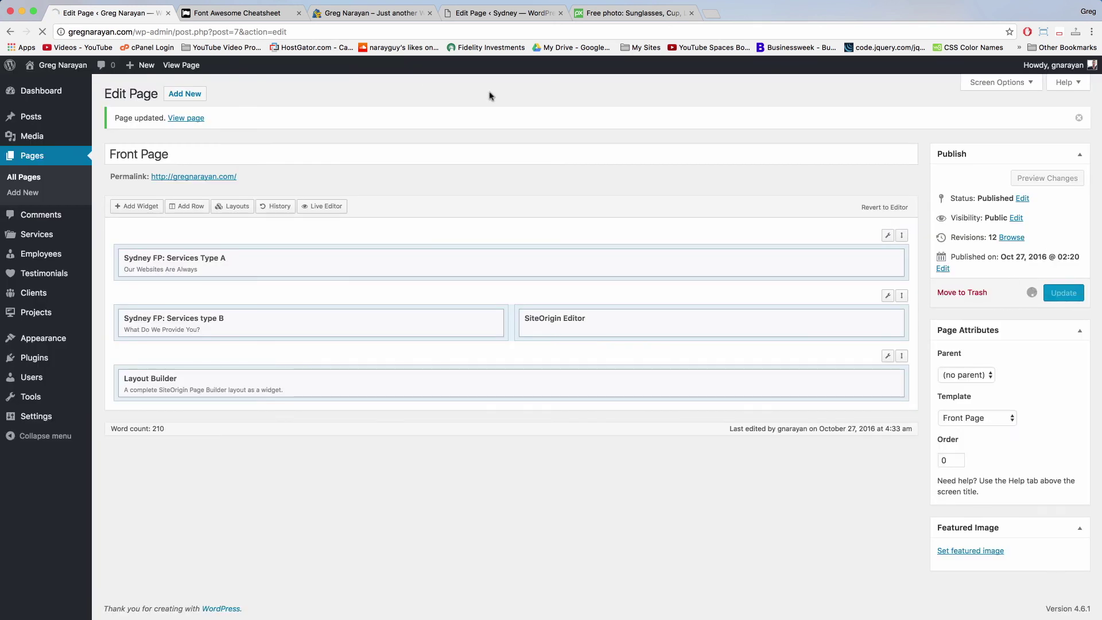
{"action": "left_click", "coordinate": [387, 13]}
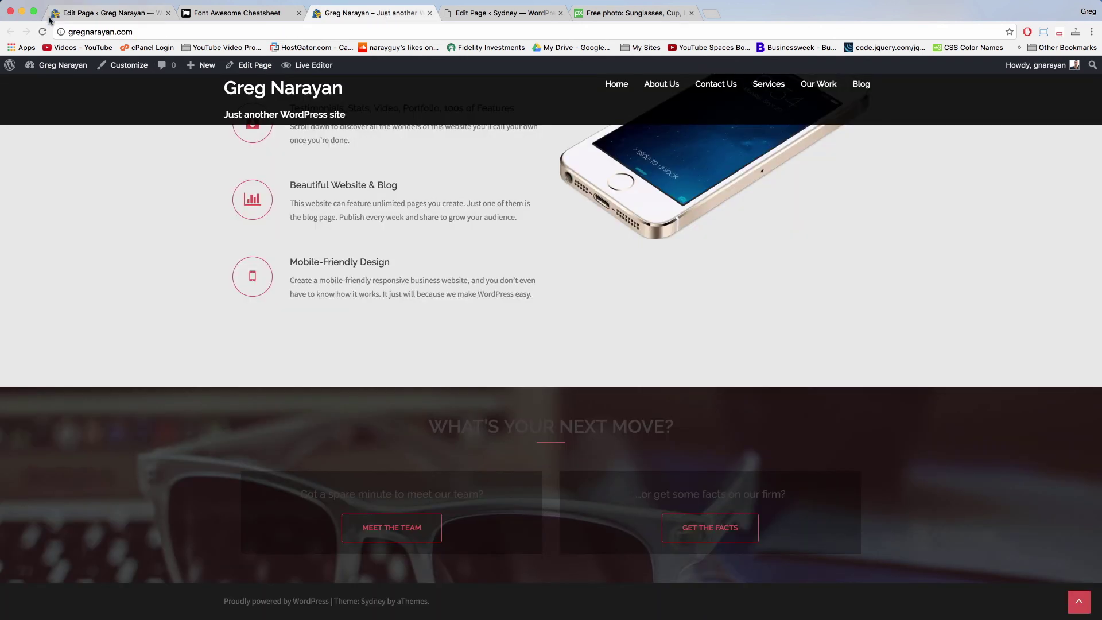
{"action": "left_click", "coordinate": [47, 35]}
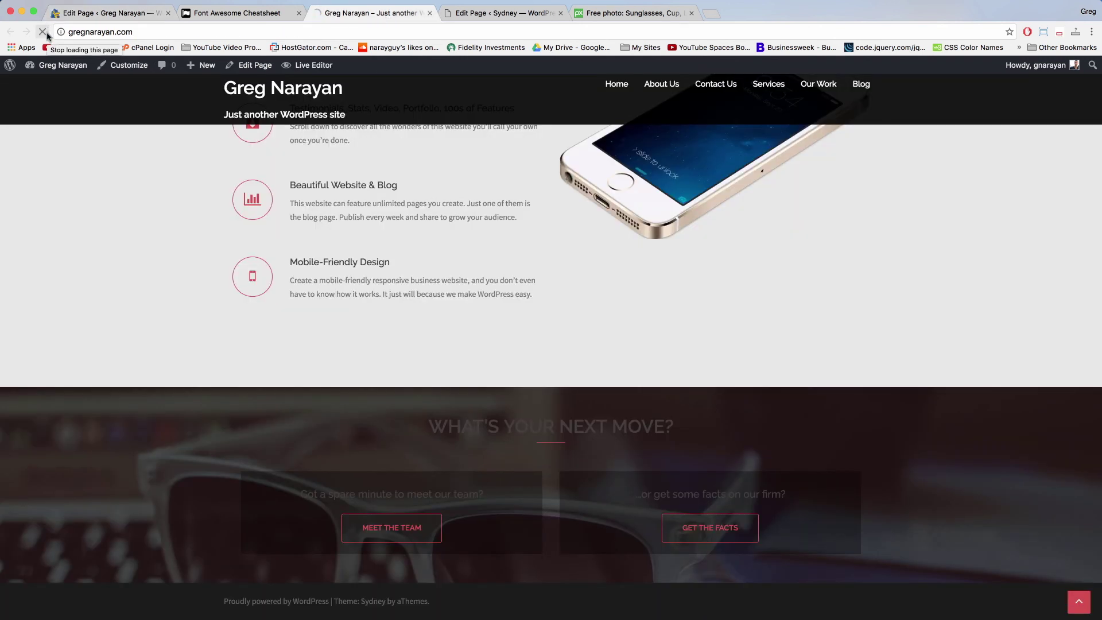